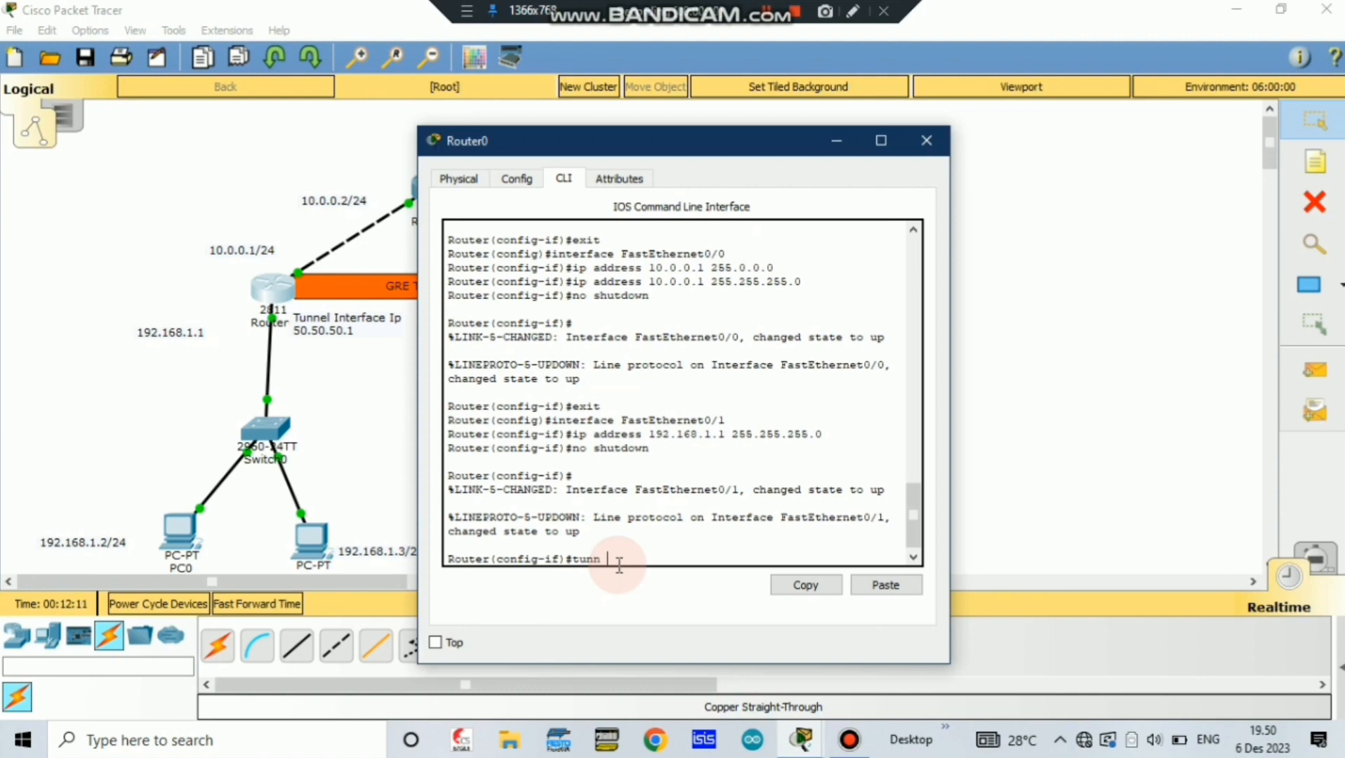
Enter interface configuration for tunnel 1 on Router0 with the command int tunn 1.
key(BackSpace)
key(BackSpace)
key(BackSpace)
key(BackSpace)
text(int )
text(tun 1)
key(Return)
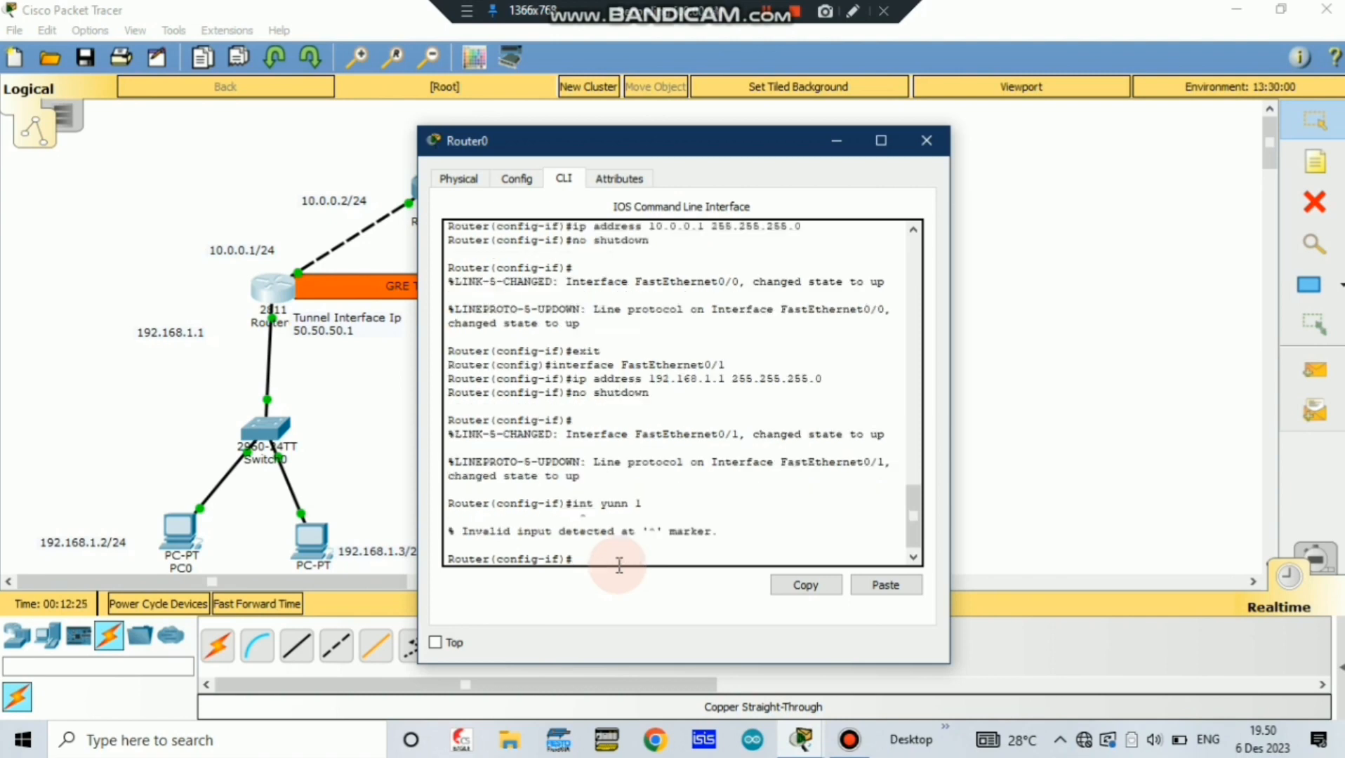
key(Up)
key(Left)
key(Left)
key(Left)
key(Left)
key(Left)
key(Left)
key(Delete)
text(t)
key(Return)
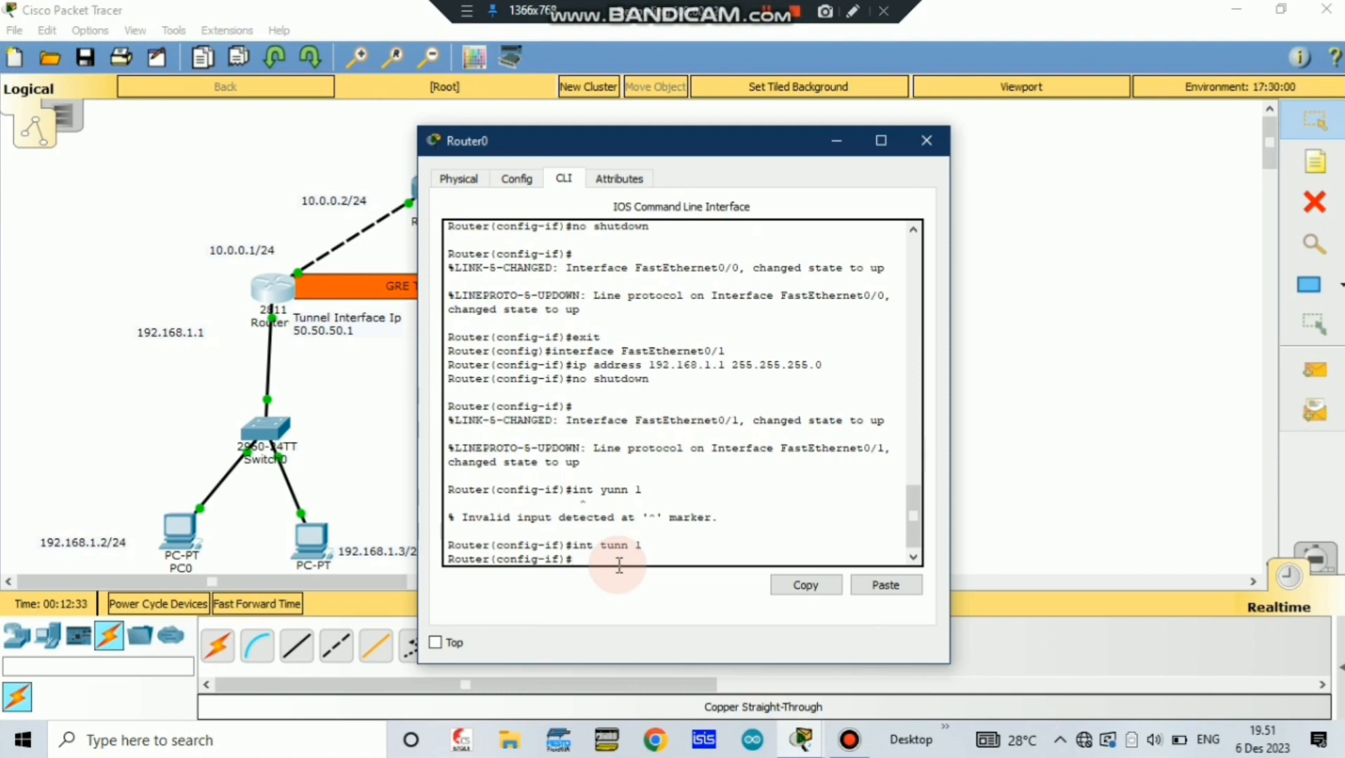
Assign Router0's tunnel 1 interface the IP address 50.50.50.1 with mask 255.255.255.0.
text(ip ad)
text(d)
text(r)
key(BackSpace)
text(50.50.50.1 255.255.255)
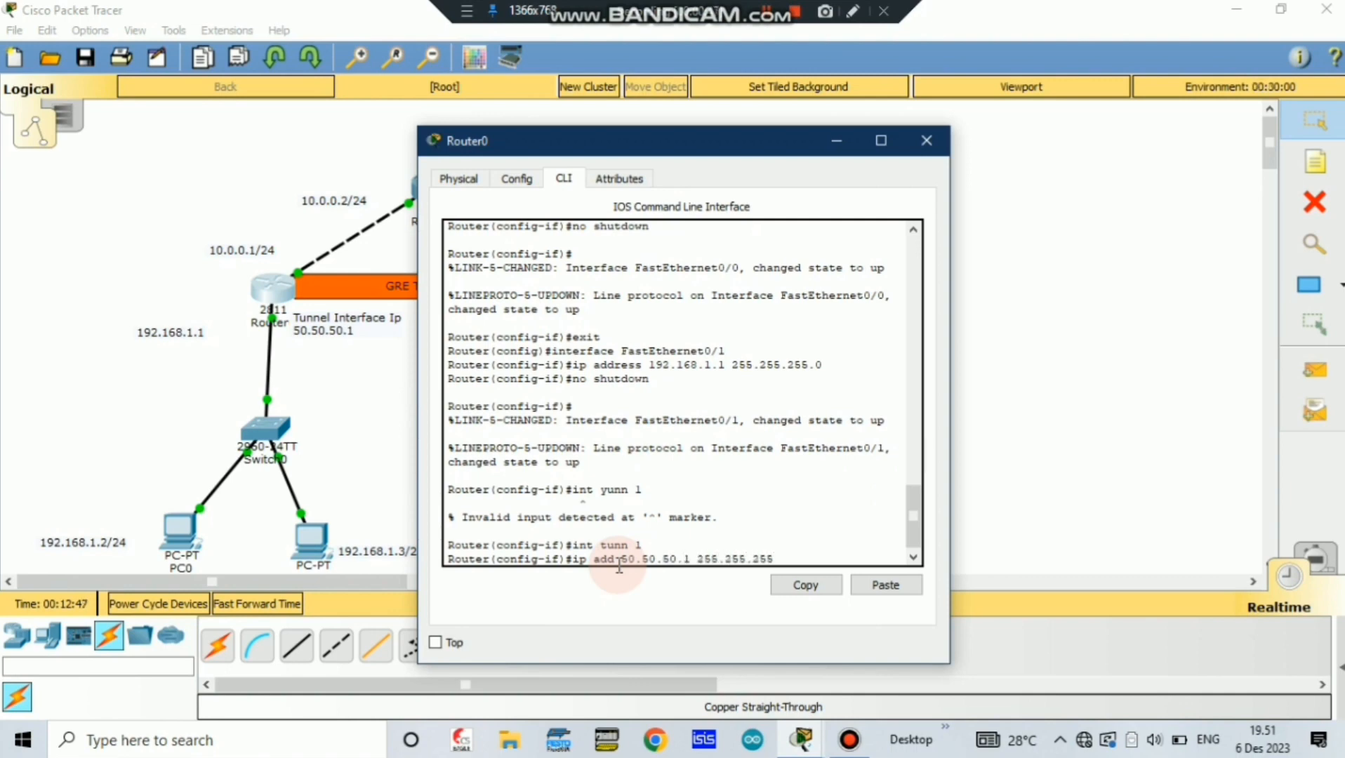
text(.0)
key(Return)
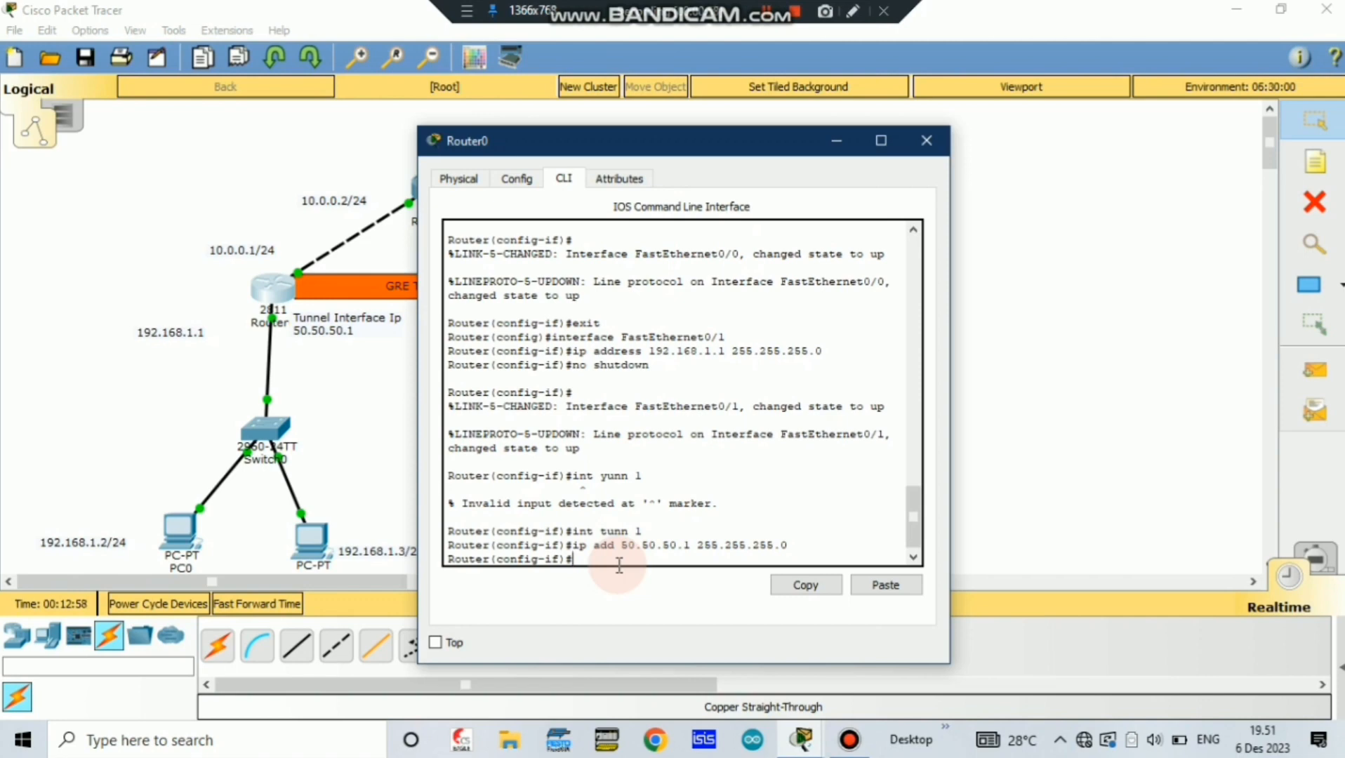
List the interface types accepted by the tunnel source command on Router0 using command help.
text(tunnel)
text( mo)
text(urce)
text( ?)
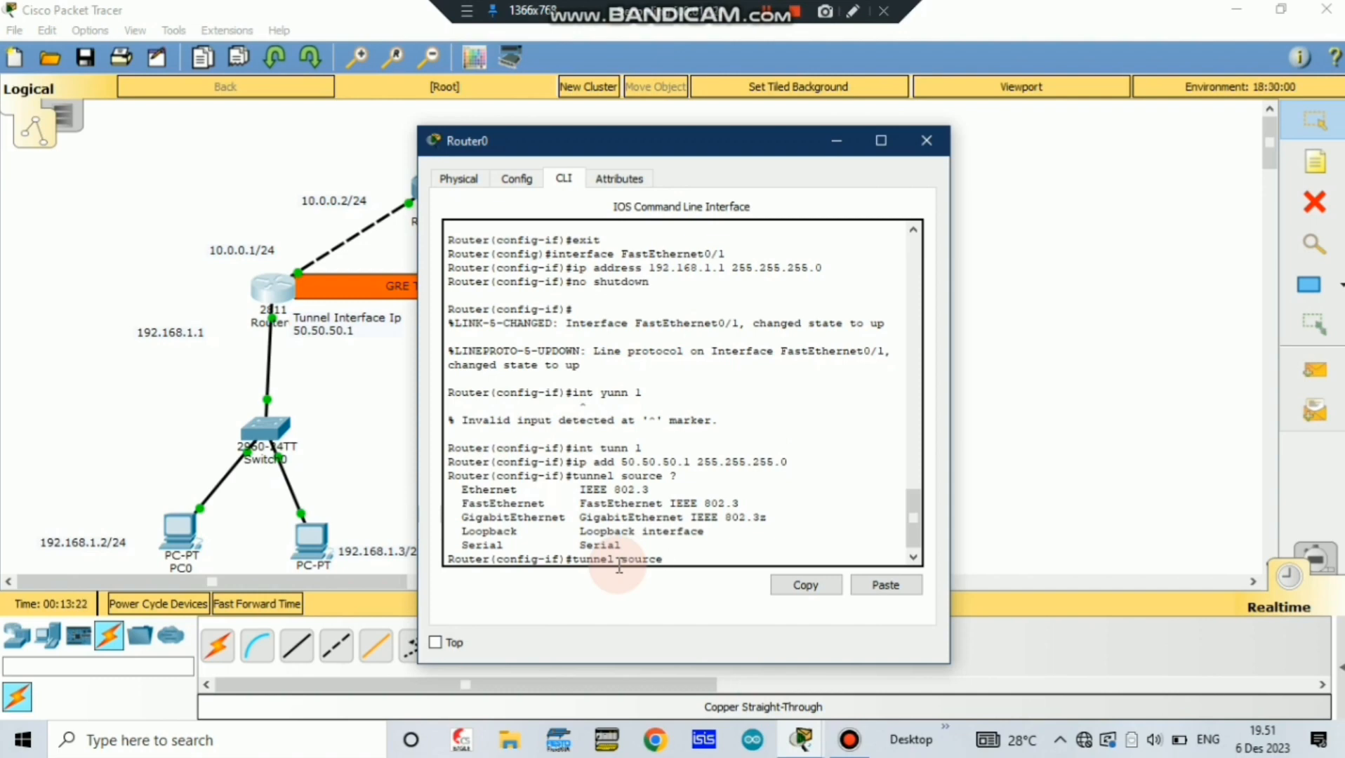
Set the tunnel source on Router0 to interface fa0/0.
text(tun)
key(BackSpace)
key(BackSpace)
key(BackSpace)
key(BackSpace)
key(BackSpace)
key(BackSpace)
key(BackSpace)
key(BackSpace)
key(BackSpace)
key(BackSpace)
text(source)
text(fa0/0)
key(Return)
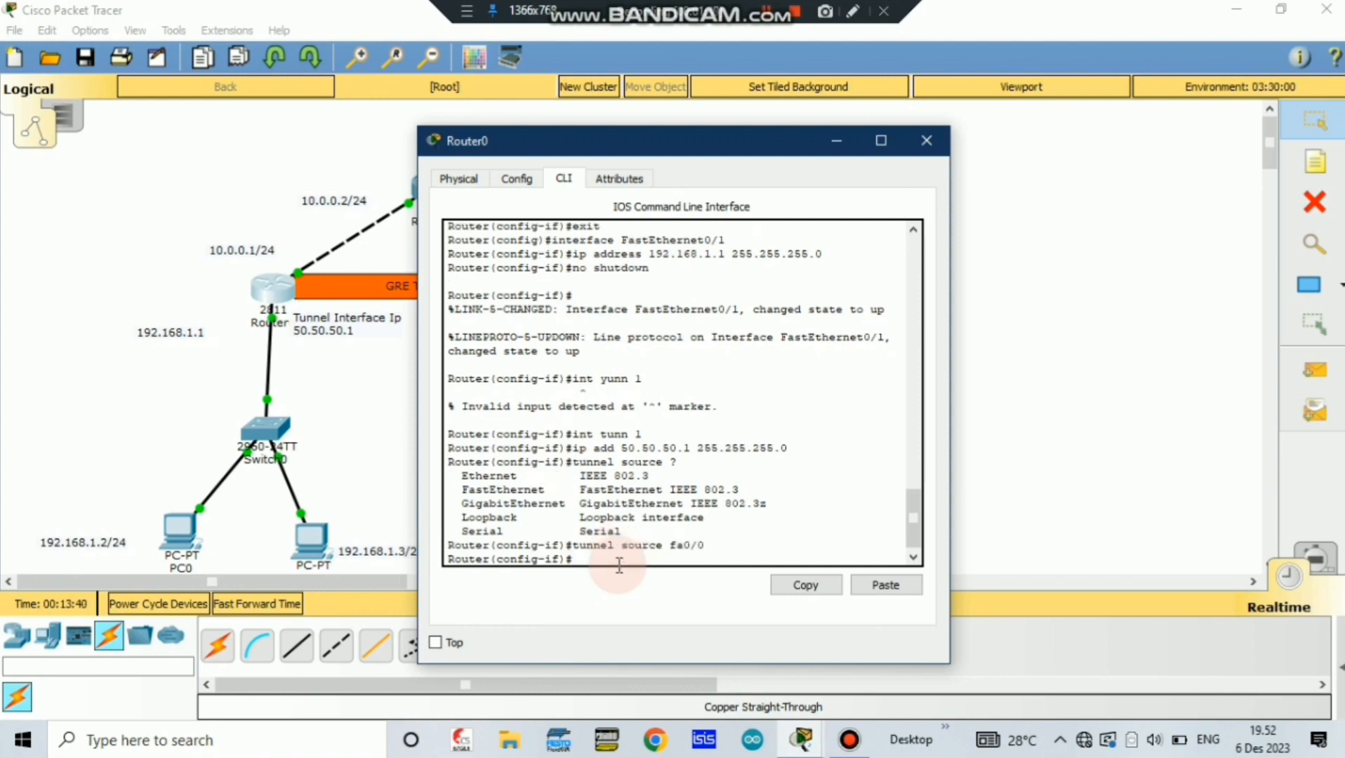
Set the tunnel destination on Router0 to 20.0.0.1.
text(tunnel destination 20.0.0.)
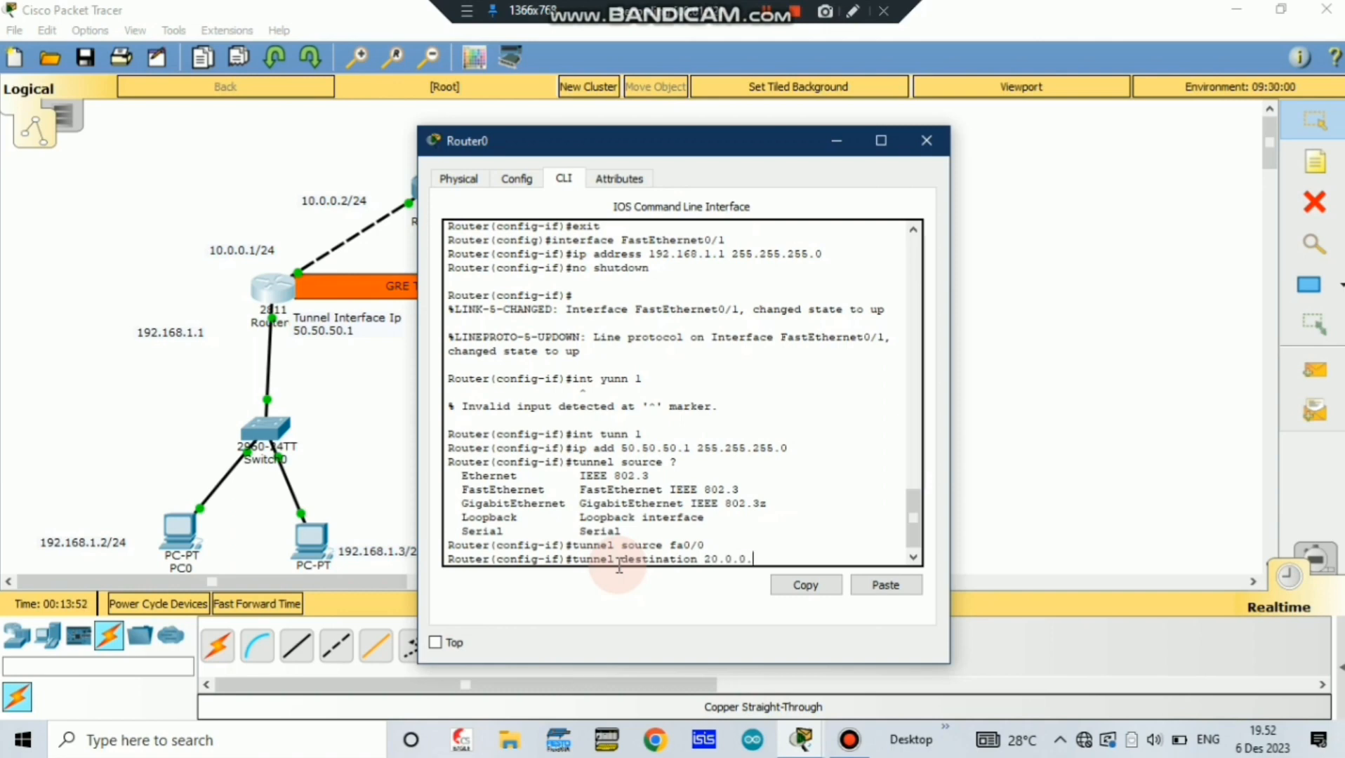
key(BackSpace)
key(BackSpace)
text(0.1)
key(Return)
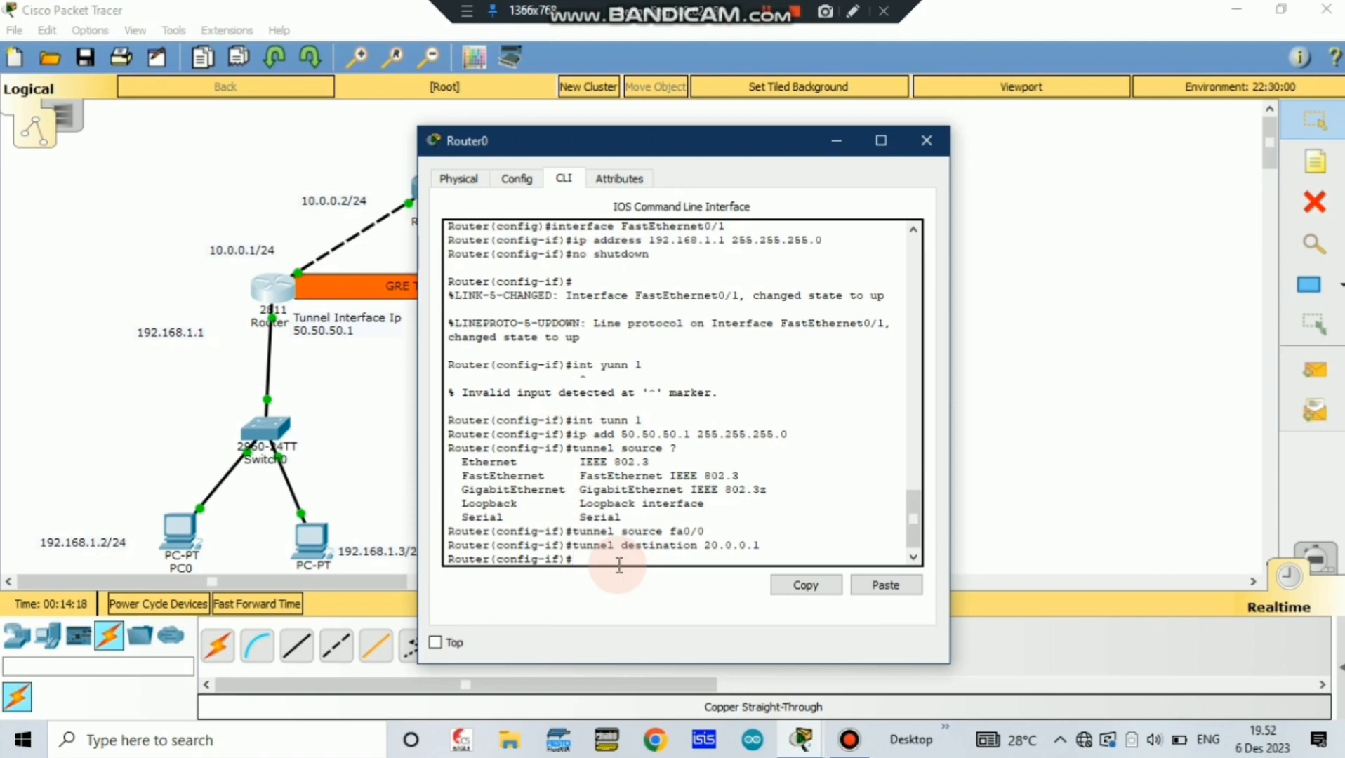
key(Return)
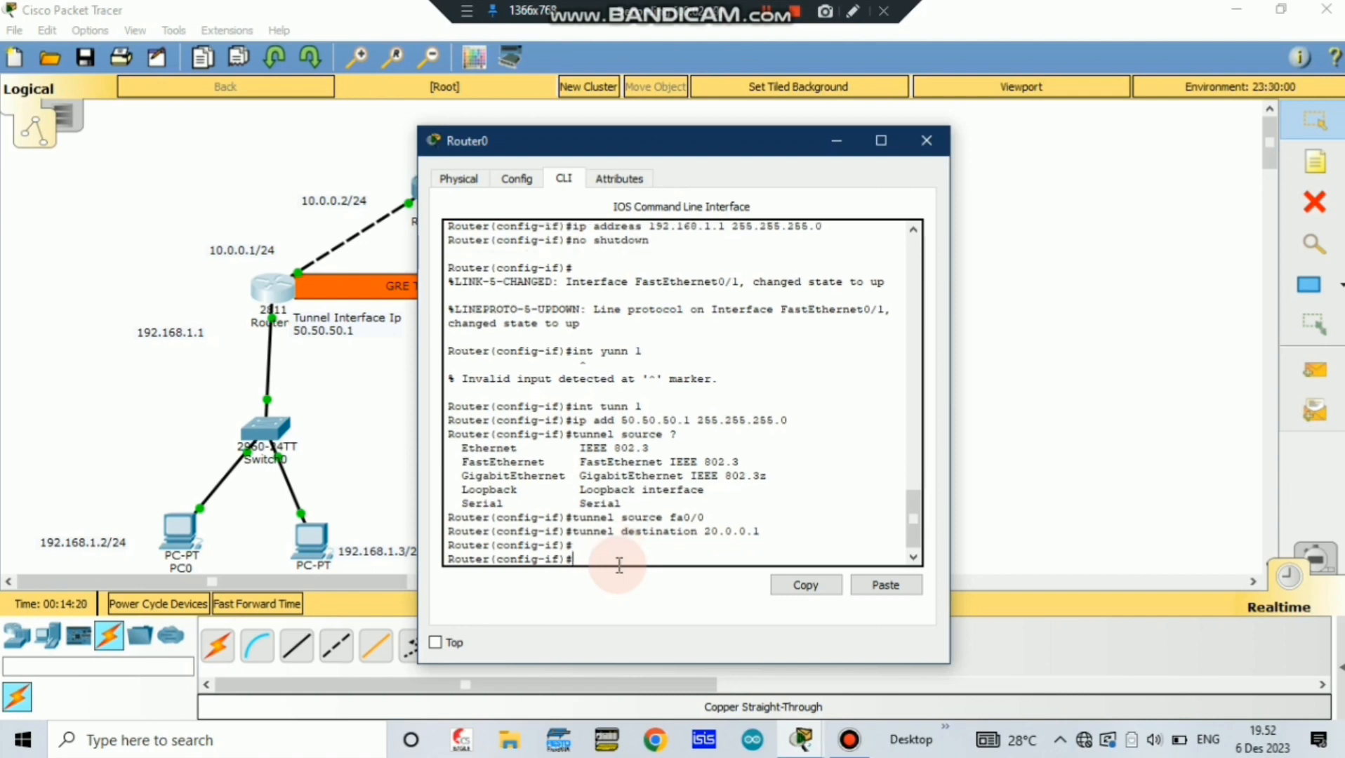
End configuration mode on Router0 with the end command and close the router's window.
text(end)
key(Return)
key(Return)
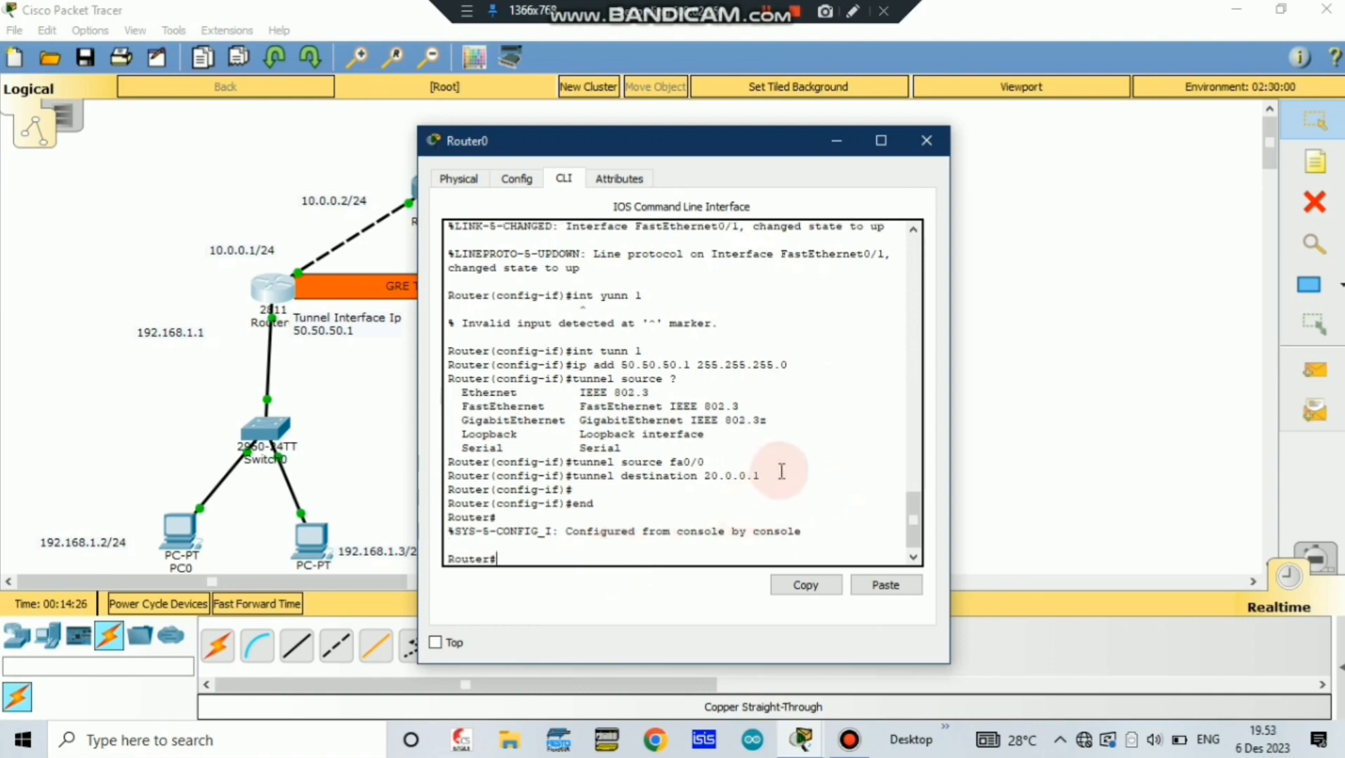
key(alt+F4)
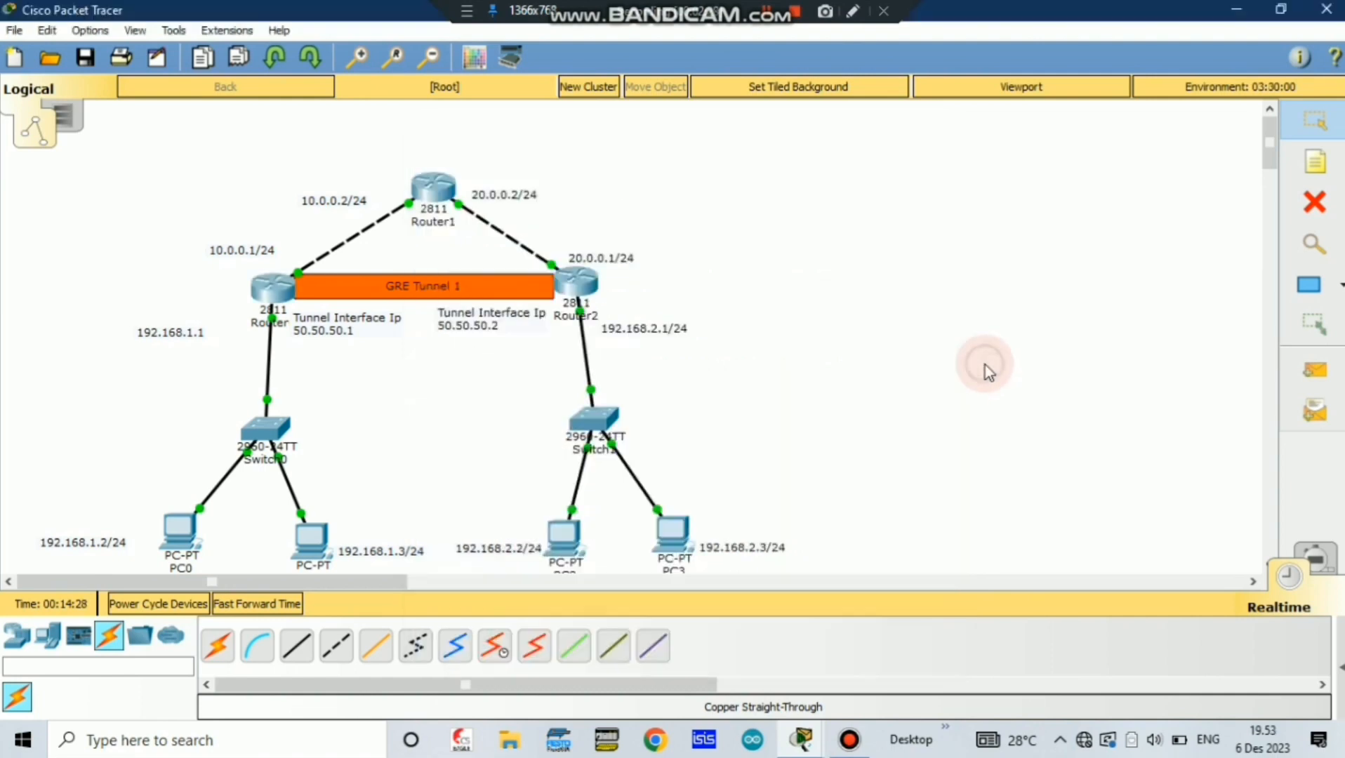
Open Router2's command line and create the tunnel 1 interface with int tunnel 1.
click(583, 288)
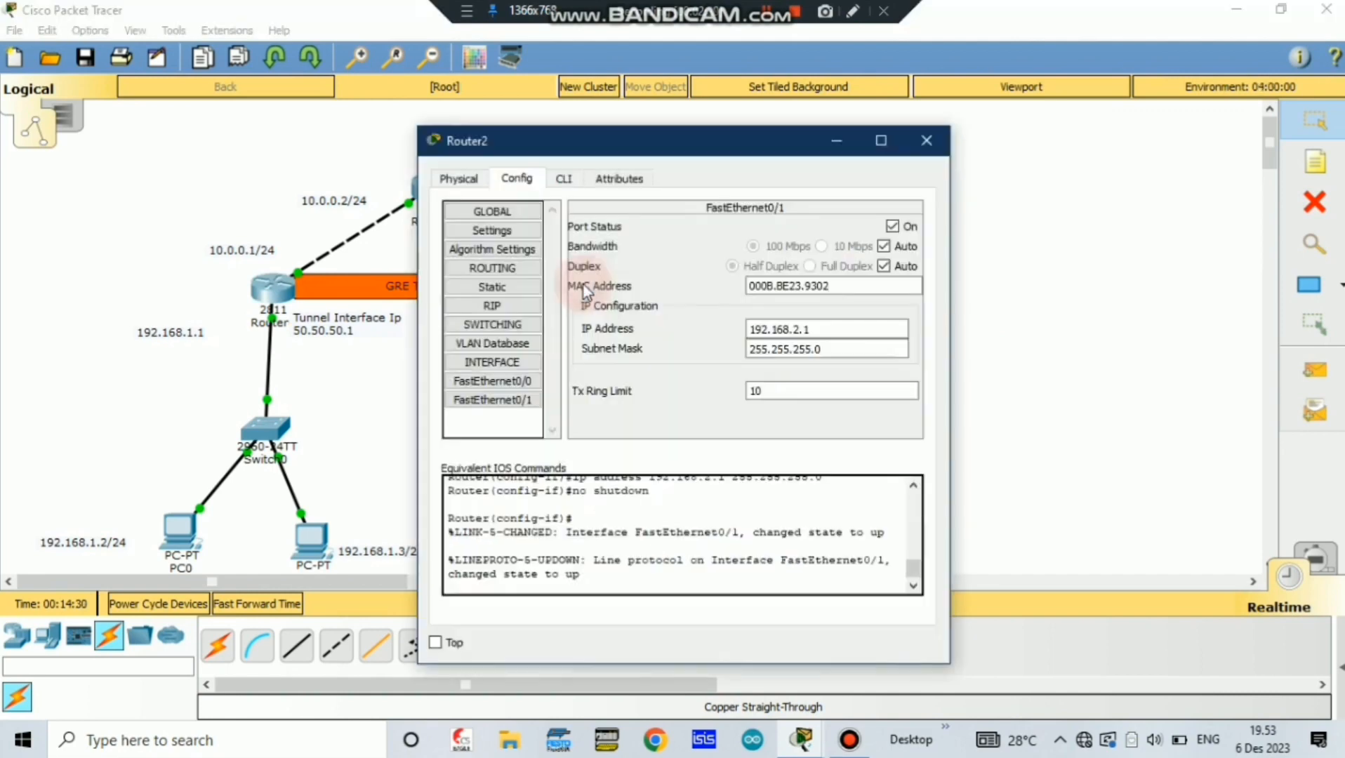
click(564, 178)
click(652, 457)
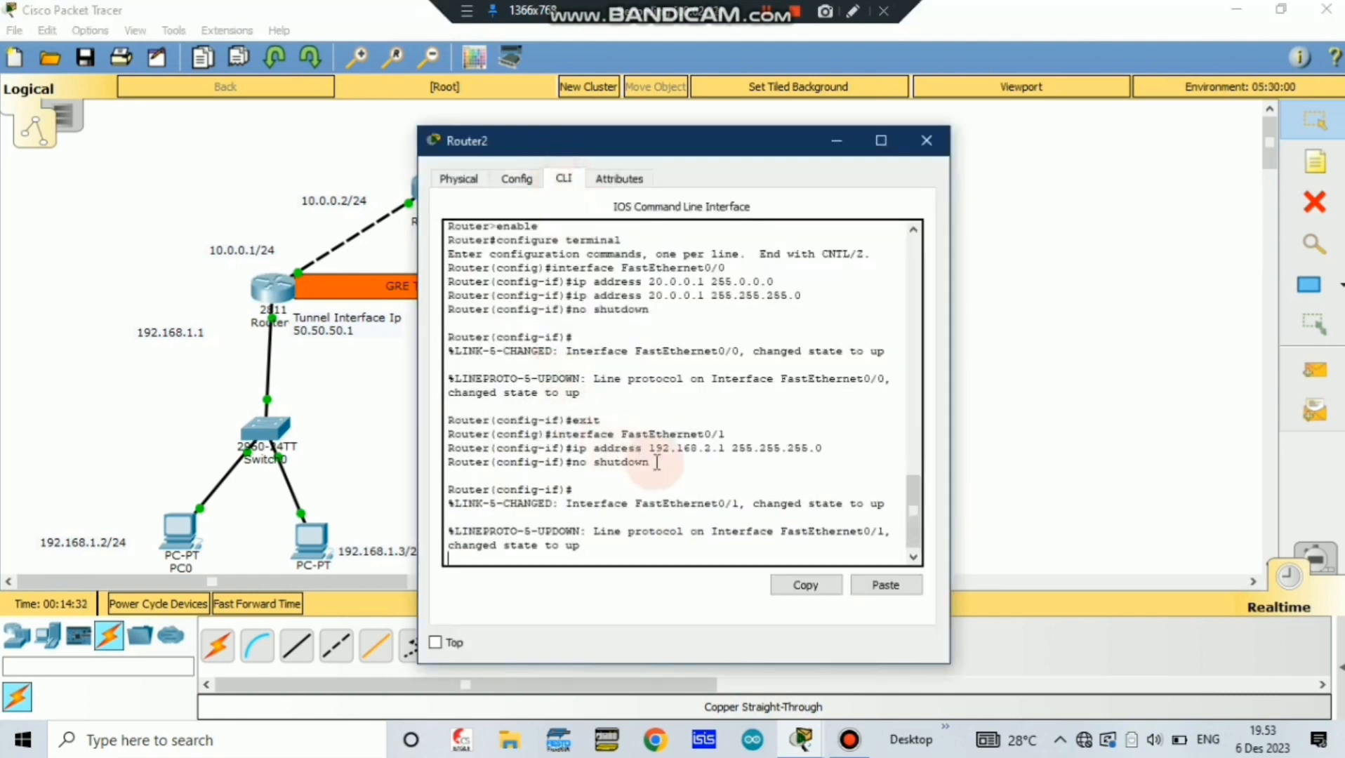
key(Return)
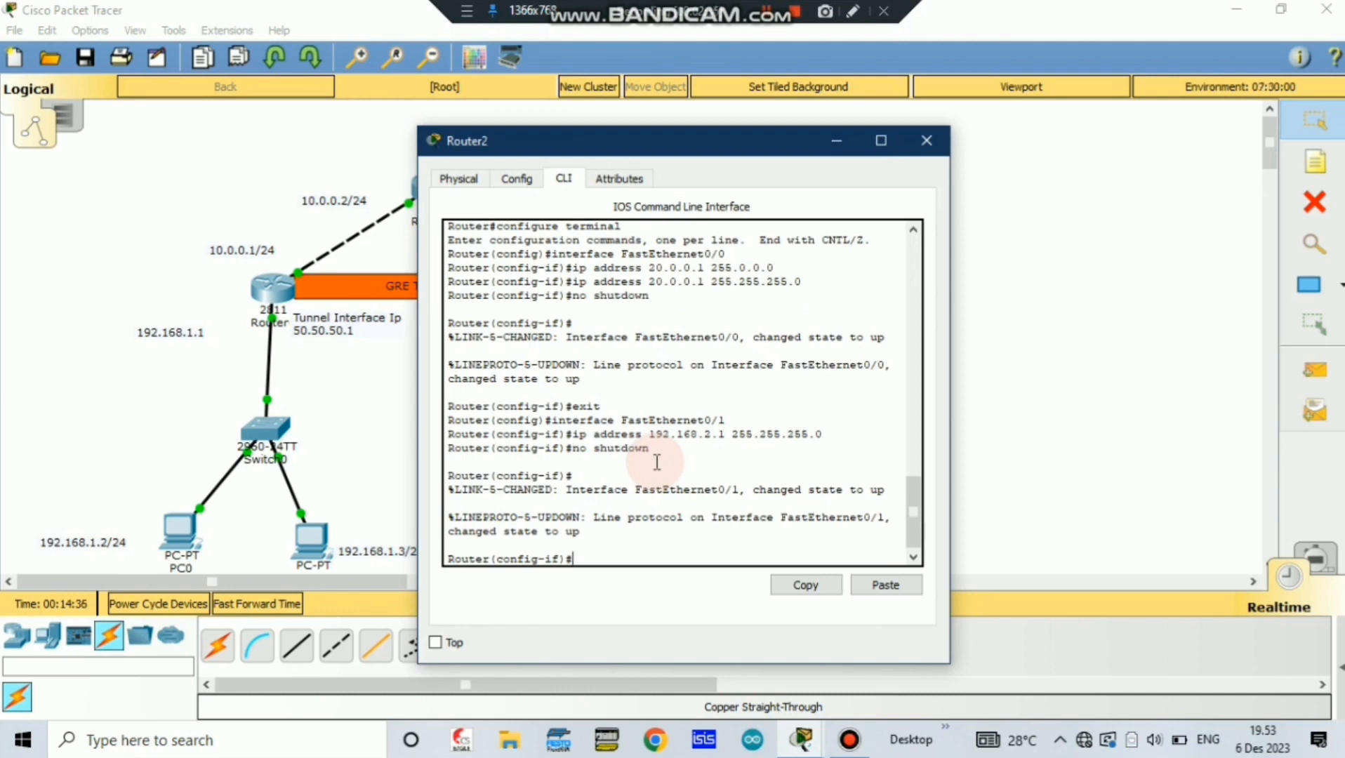
text(int tunnel 1)
key(Return)
key(Return)
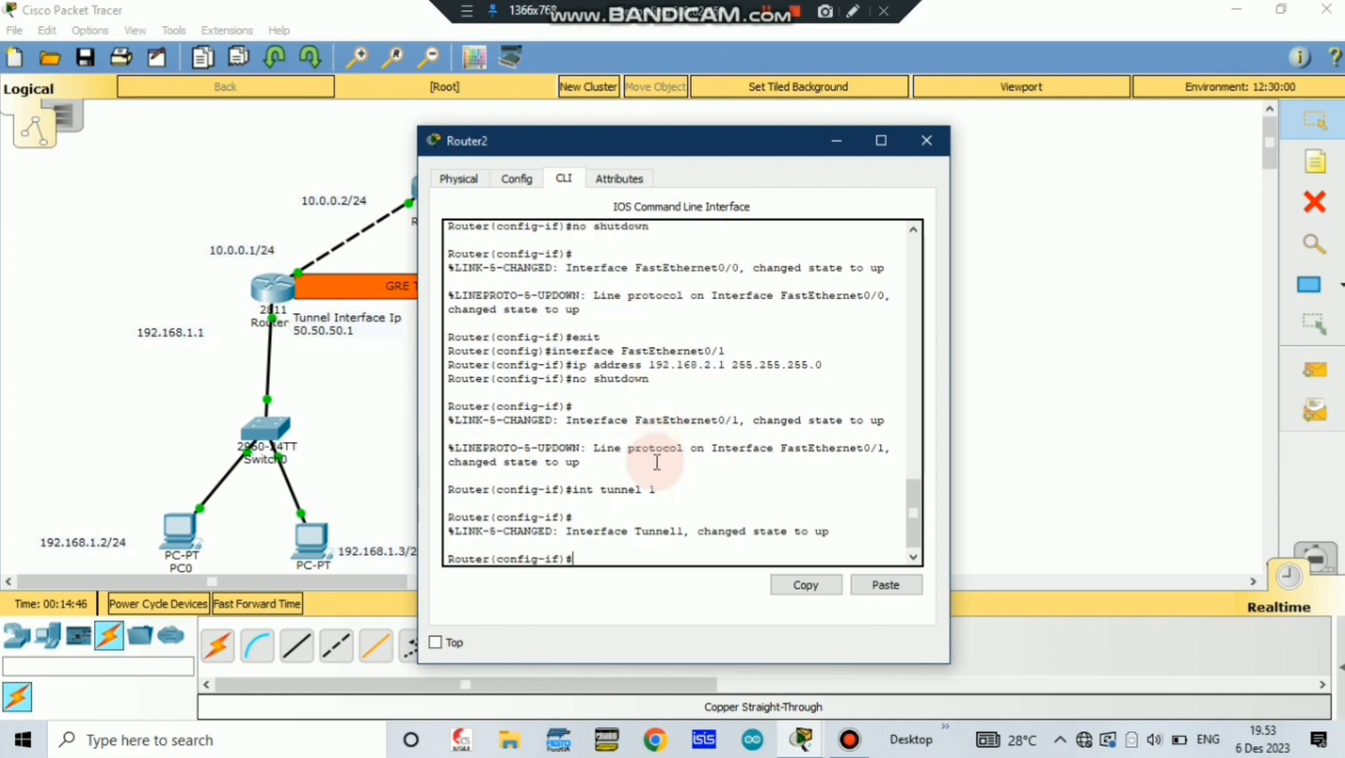
Assign Router2's tunnel 1 interface the IP address 50.50.50.2 with mask 255.255.255.0.
text(ip add 50.50.)
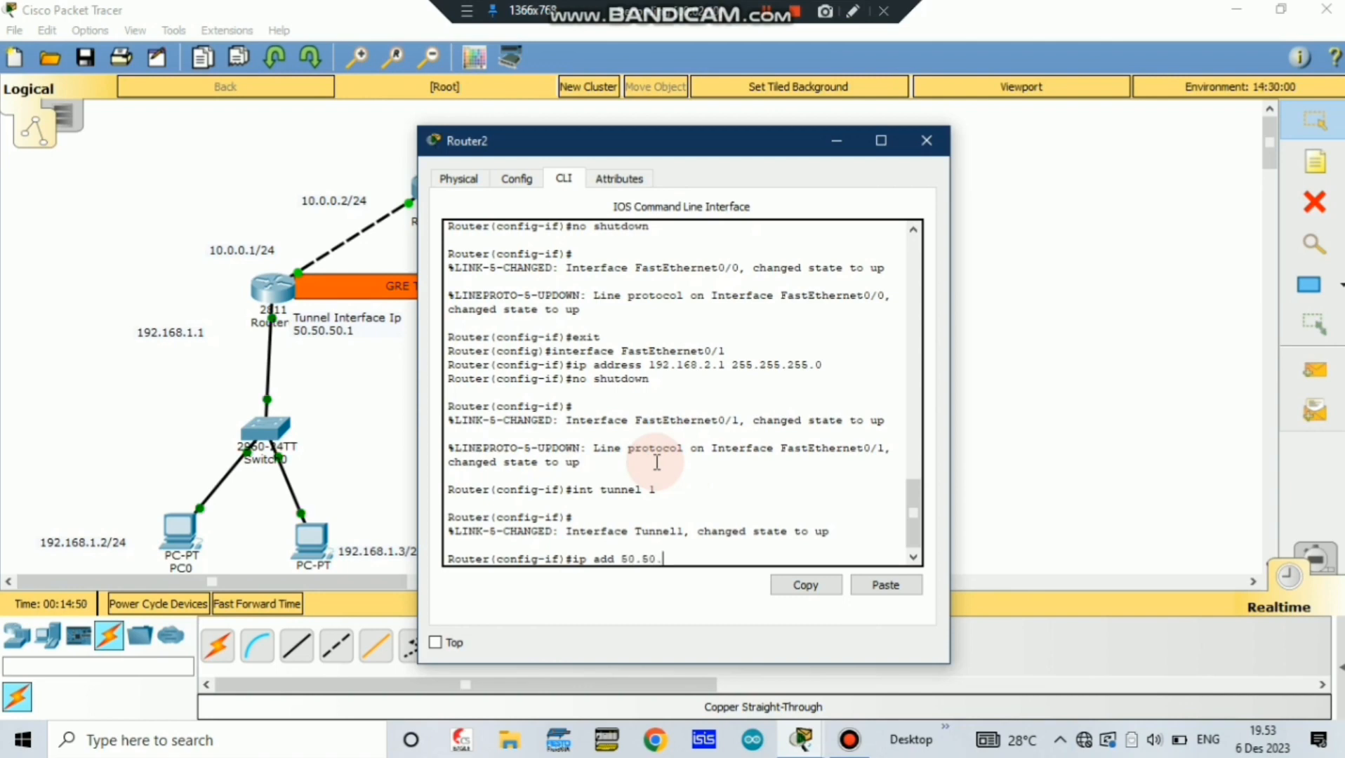
text(50.2 255.255.255.0)
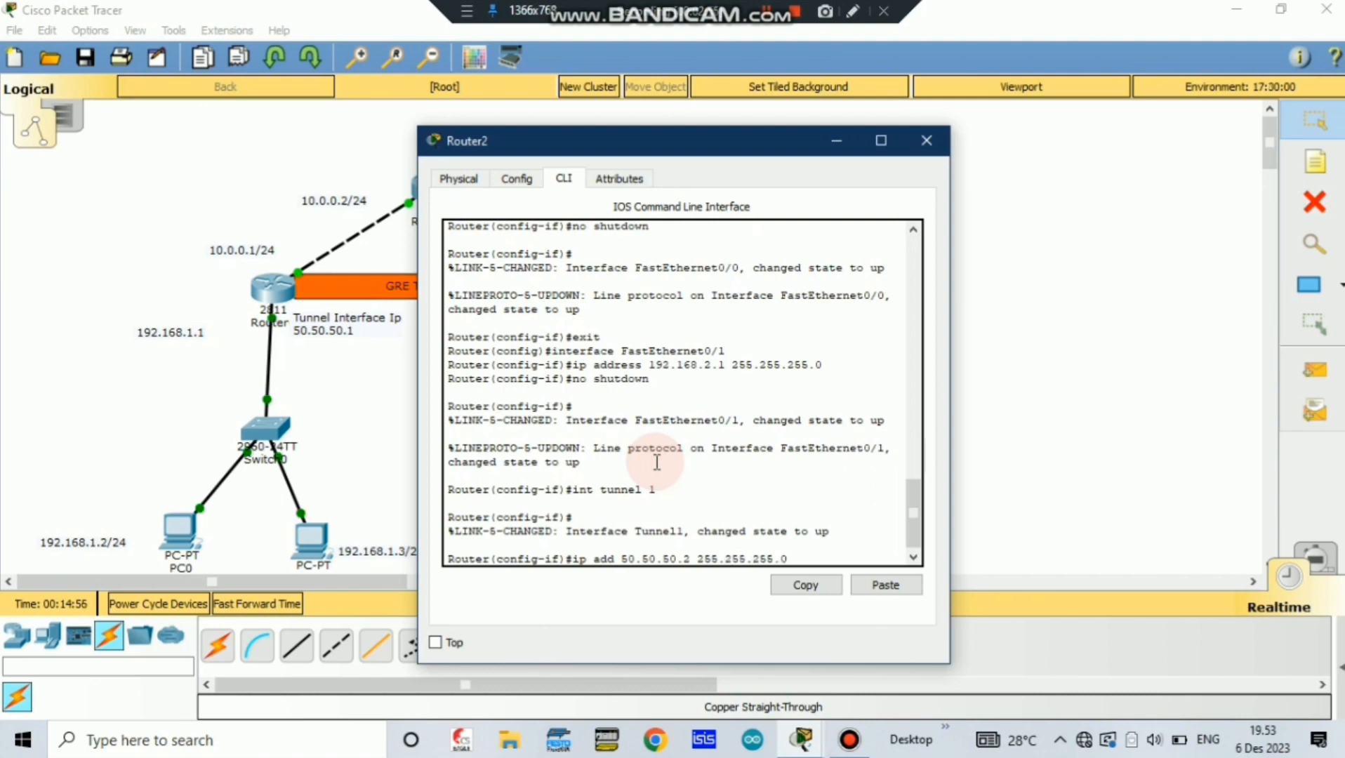
key(Return)
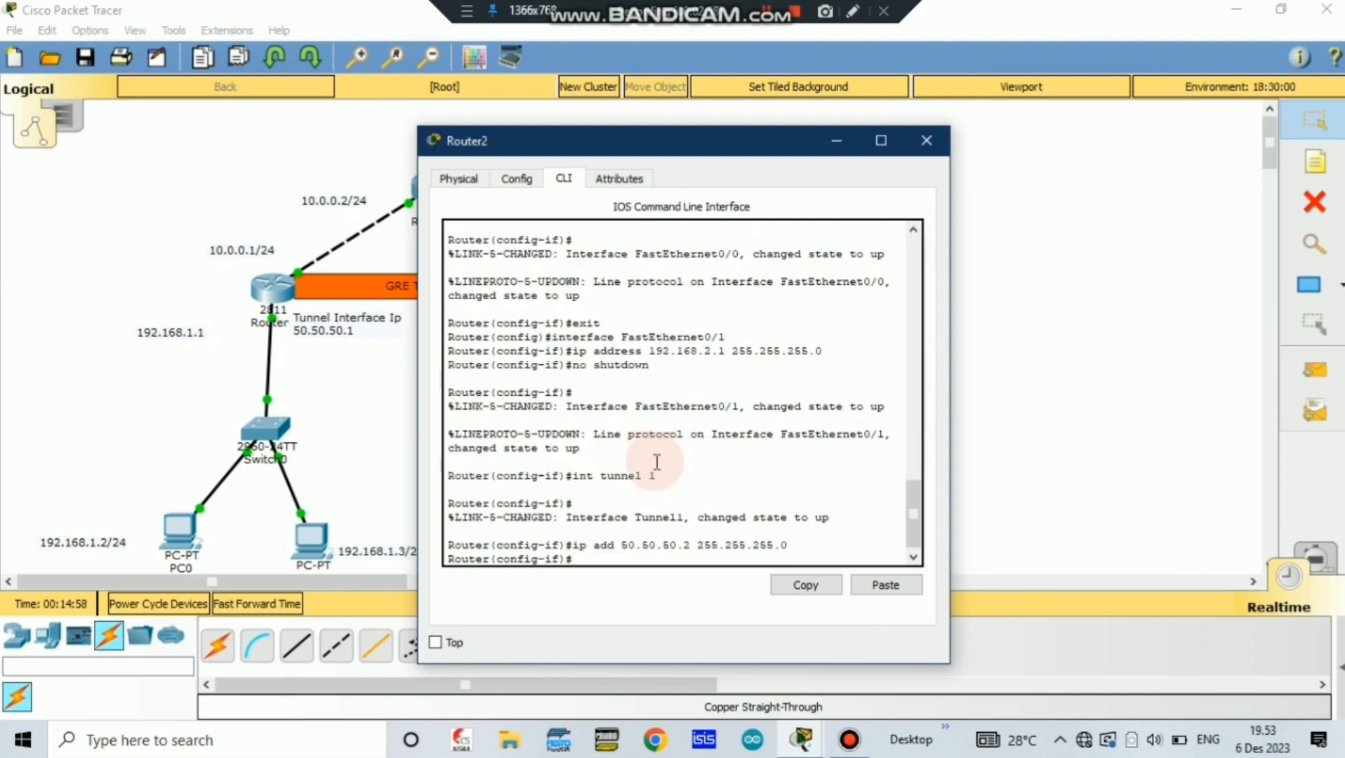
Set Router2's tunnel source to fa0/0 and its tunnel destination to 10.0.0.1.
text(tunnel source fa0/0)
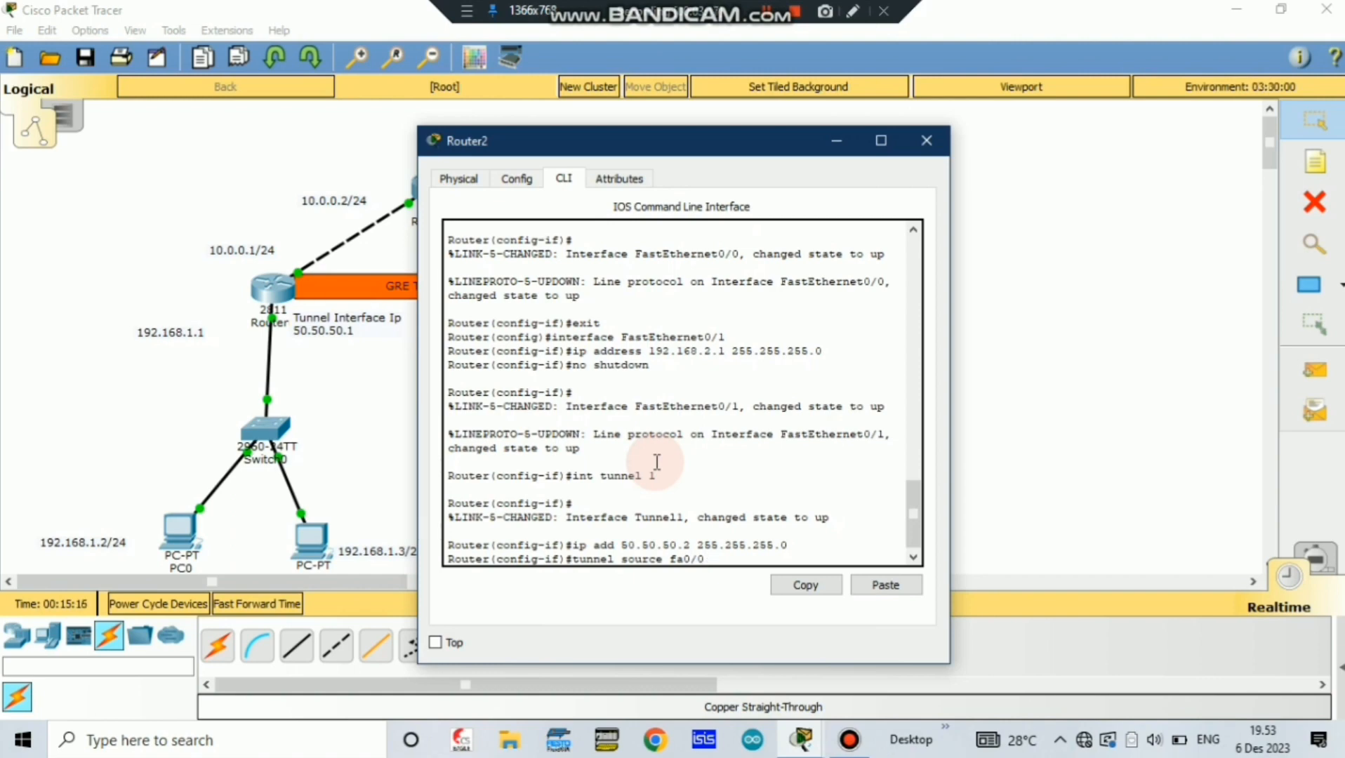
key(Return)
text(tunn)
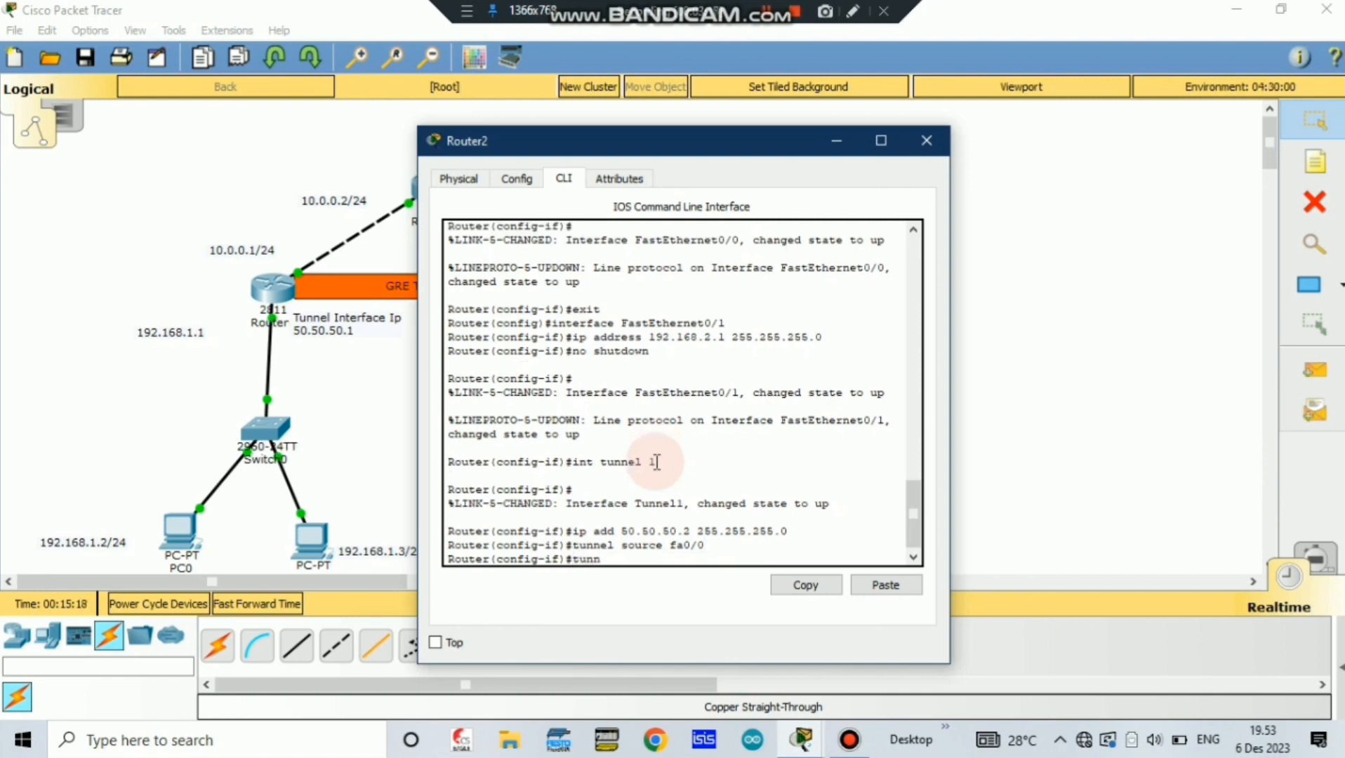
text(el destination 10/)
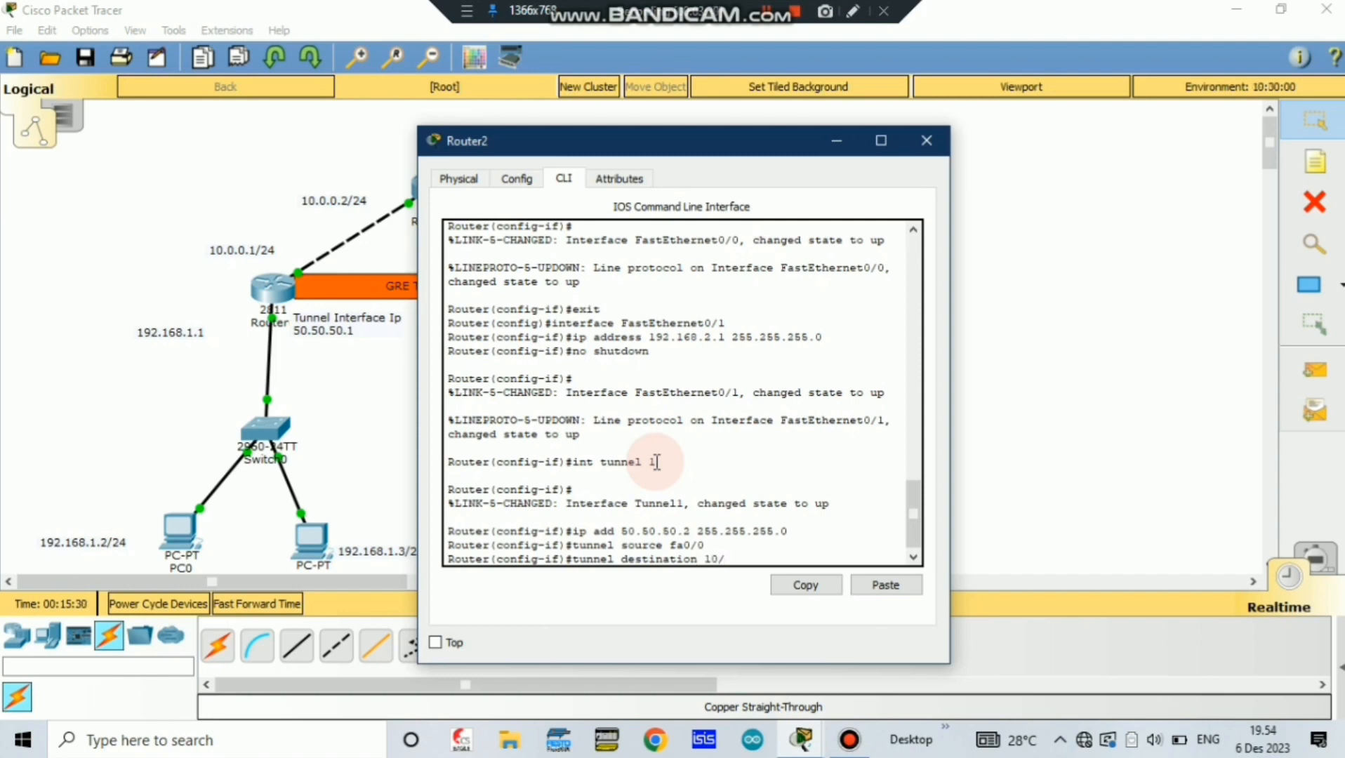
key(BackSpace)
text(.-)
text(0.0)
text(.1)
key(Return)
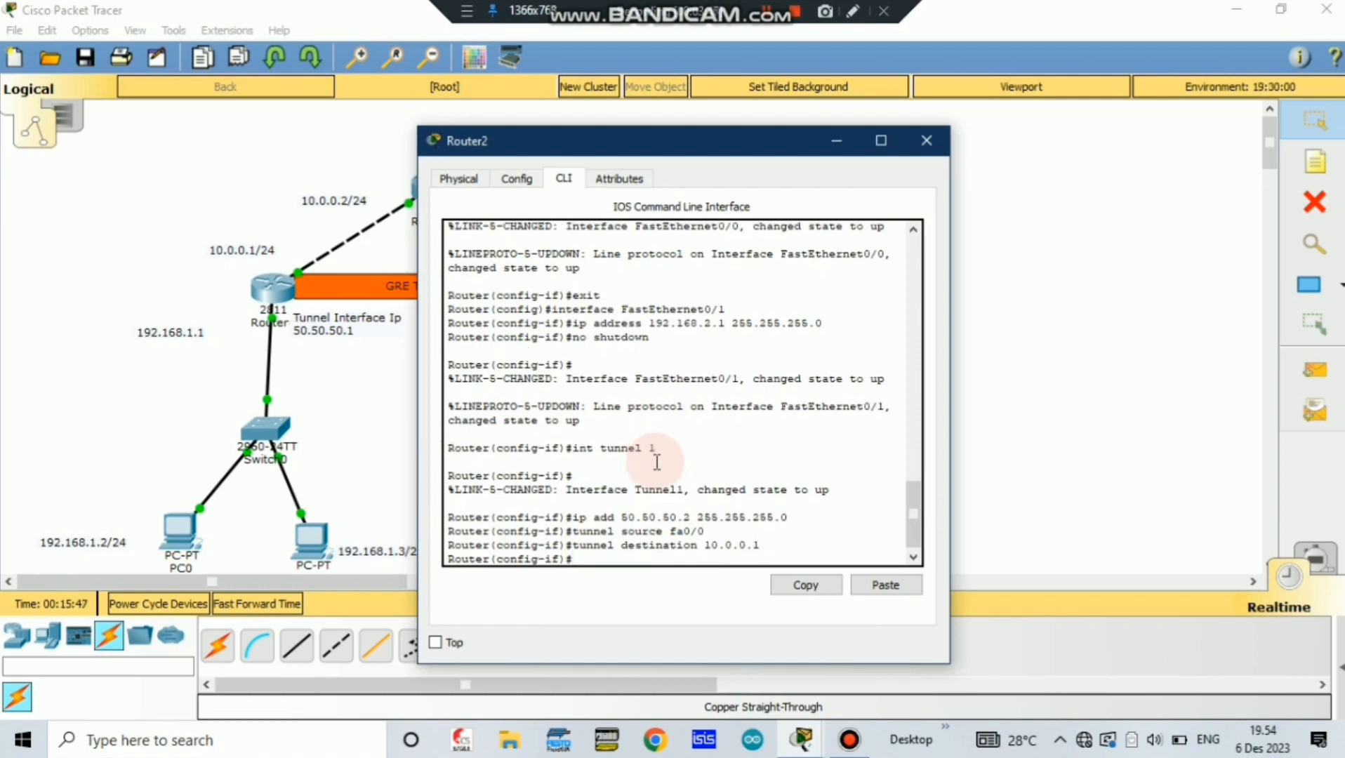
End configuration mode on Router2 and save the running configuration to startup-config with copy run start.
text(end)
key(Return)
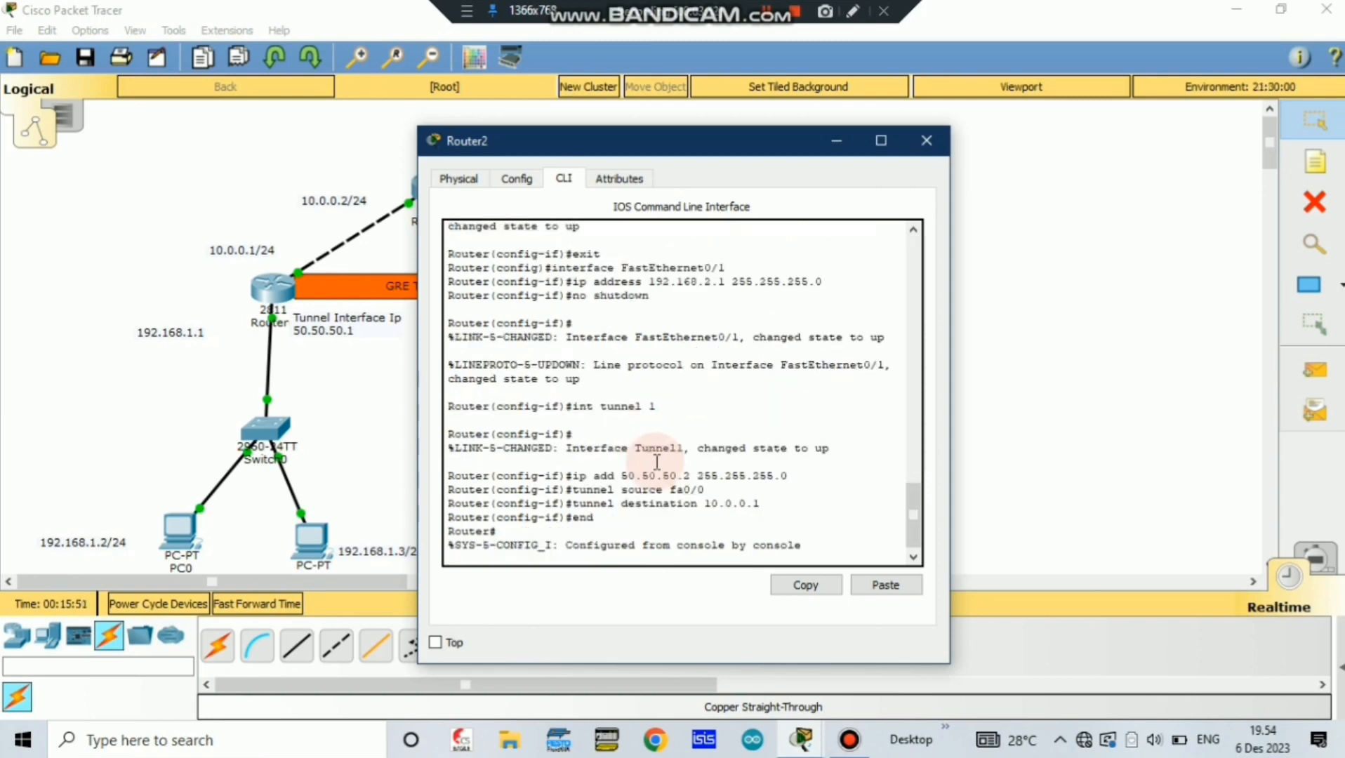
key(Return)
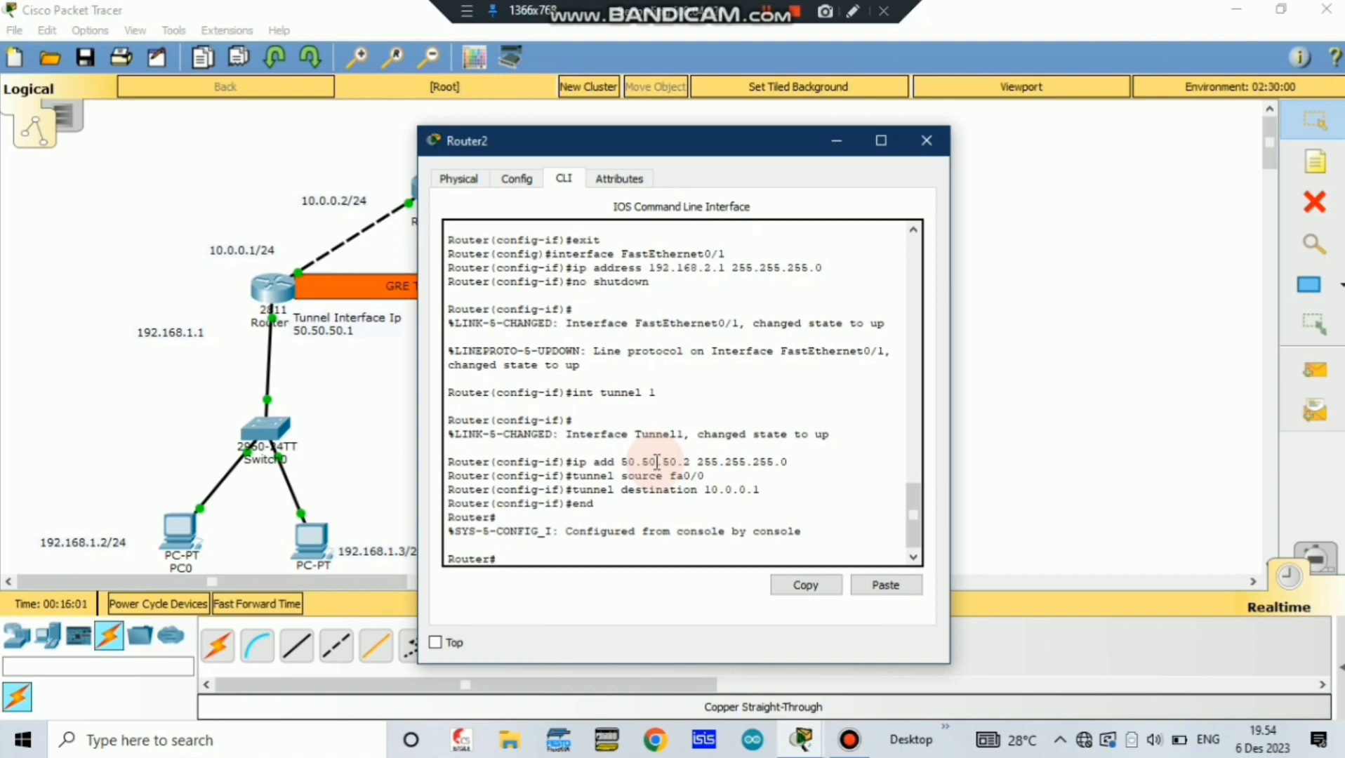
text(copy run start)
key(Return)
key(Return)
key(Return)
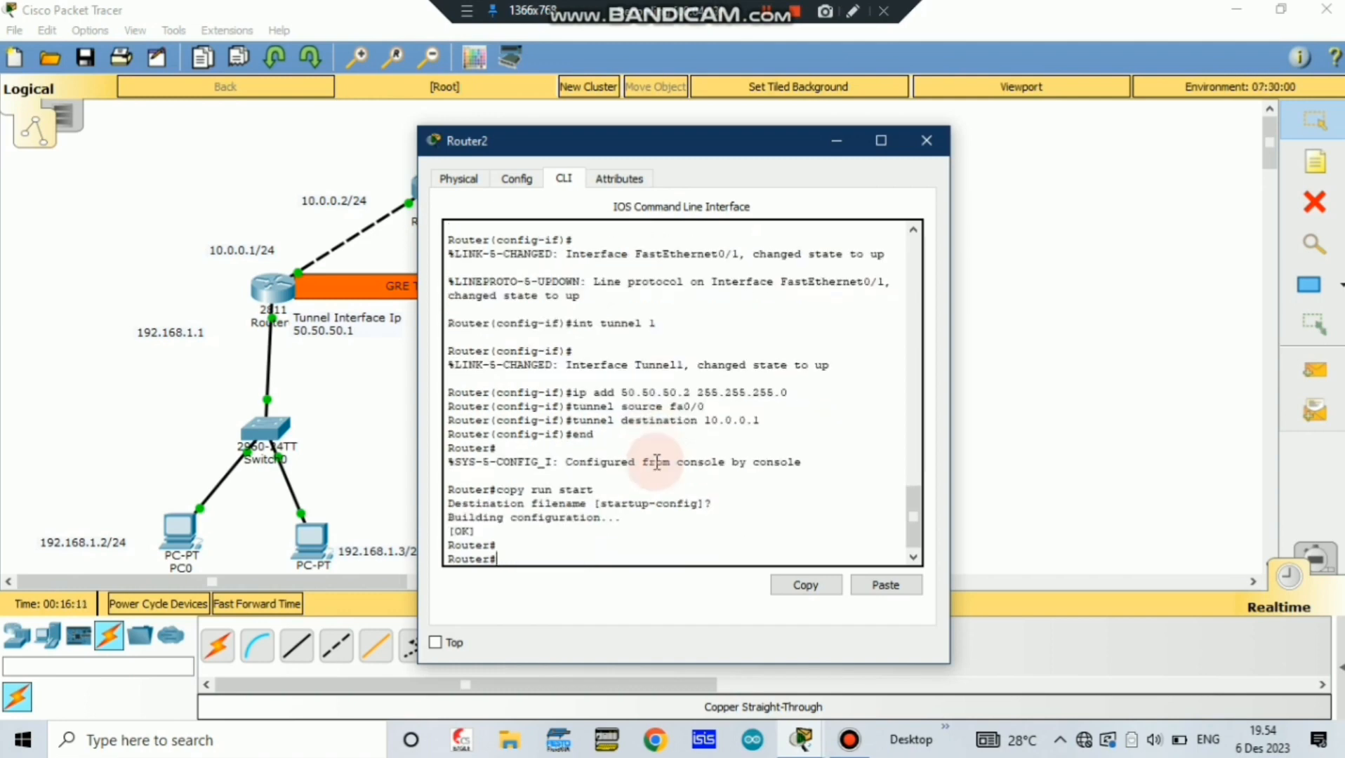
click(1128, 384)
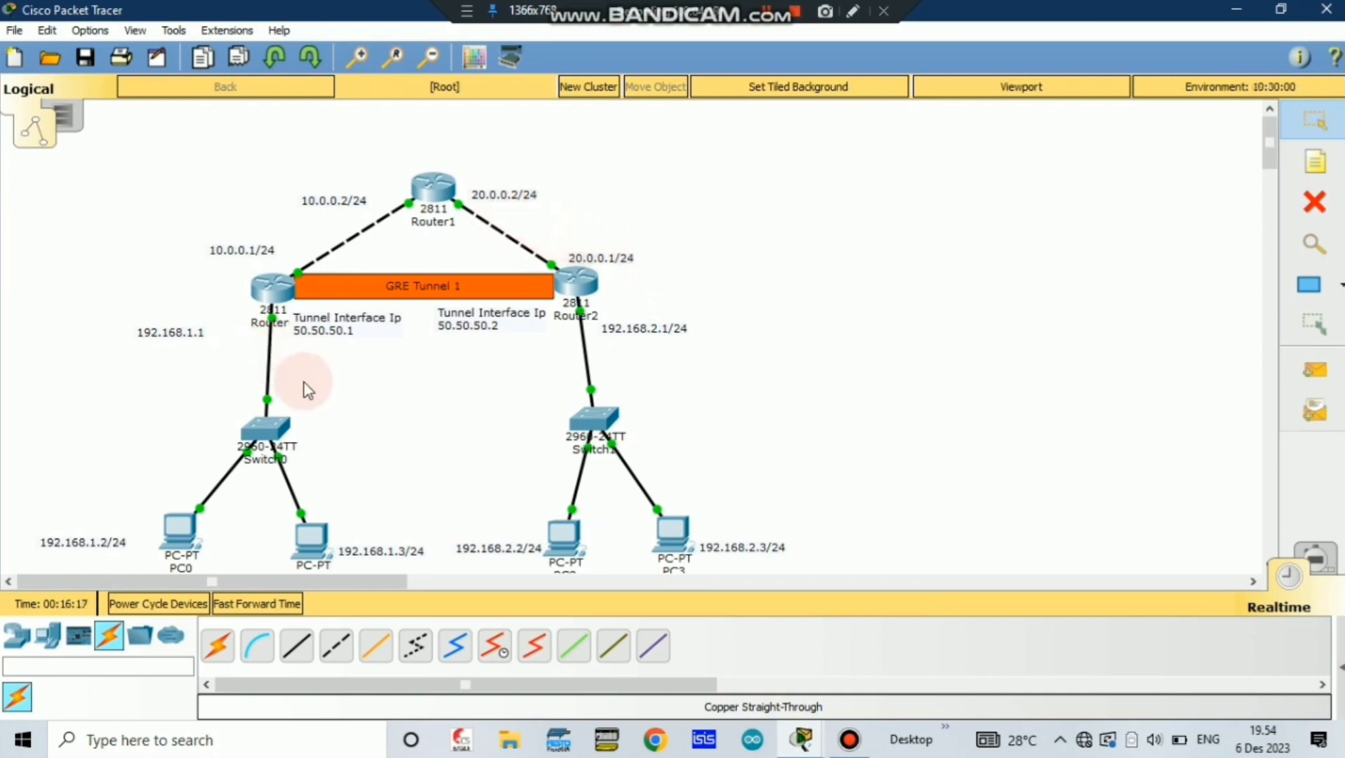
Enter global configuration mode on Router0 and try to add a static route to 192.168.2.0 255.255.255.0 via 50.50.50.2.
click(270, 286)
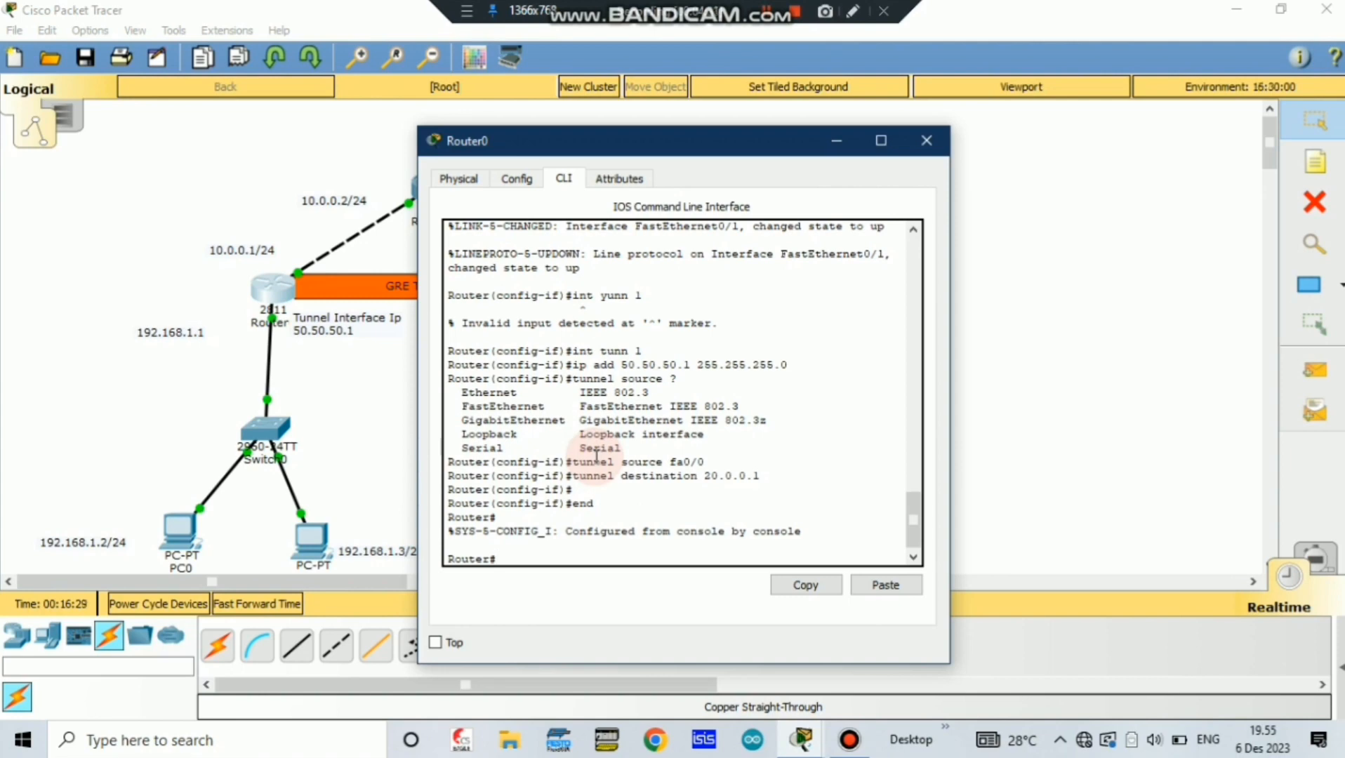
text(conf t)
key(Return)
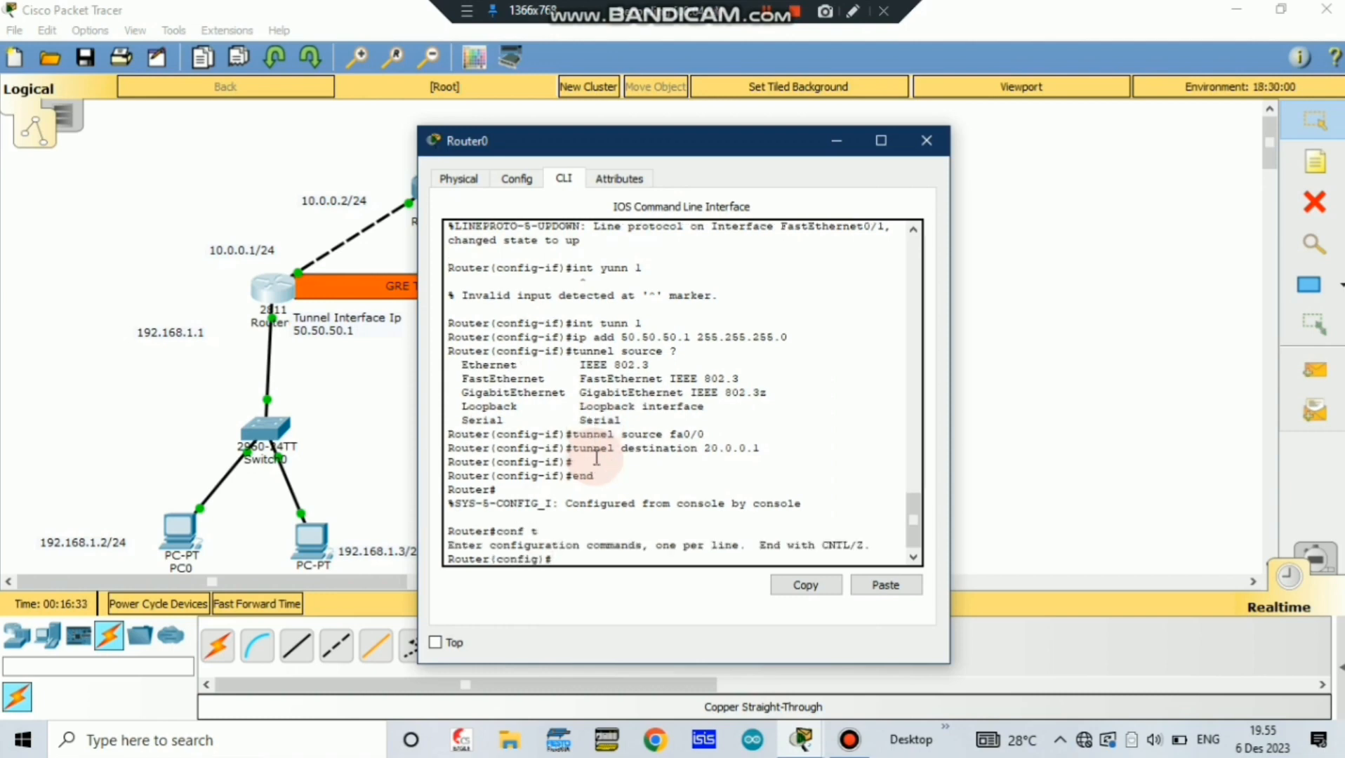
text(op)
text( route)
text(192.)
text(15)
text(68.)
text(2.0 )
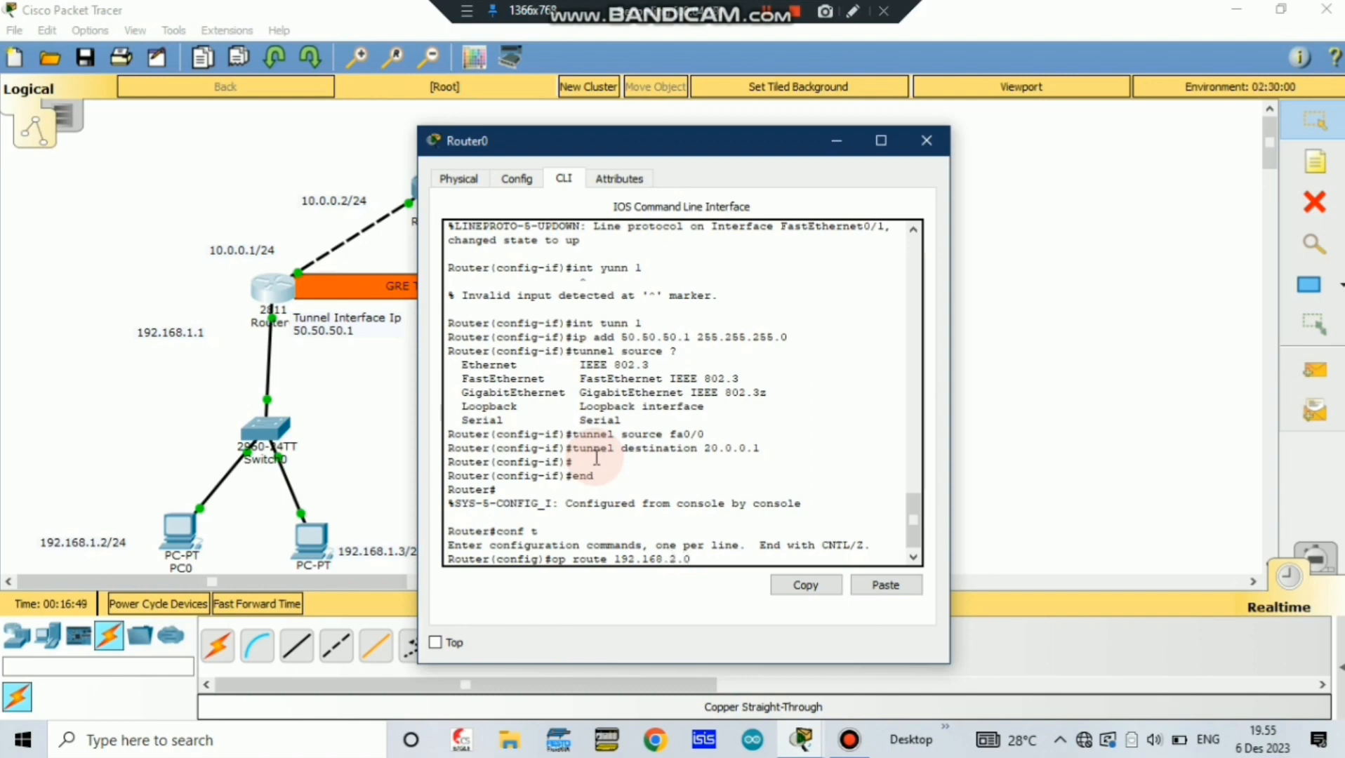
text(255.255.255.0 2)
key(BackSpace)
text(50.50.50)
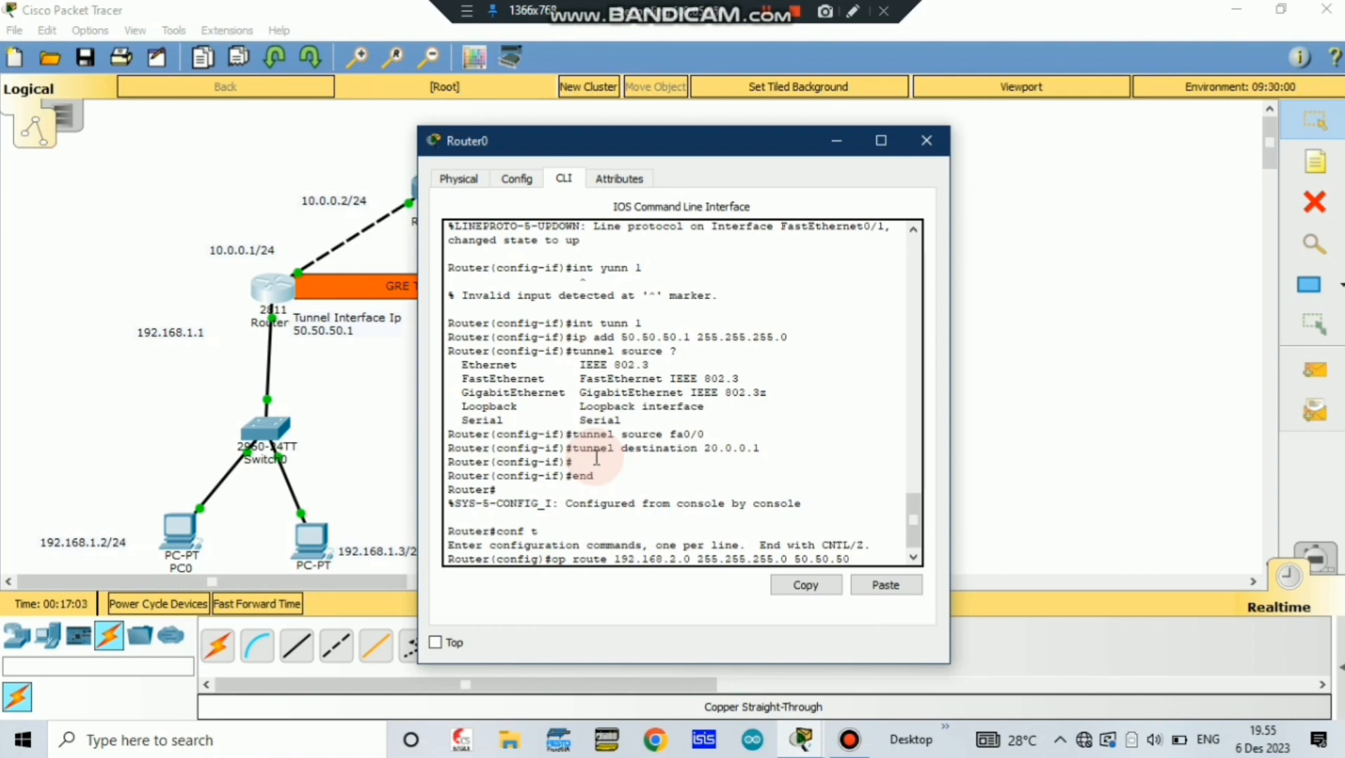
text(.2)
key(Return)
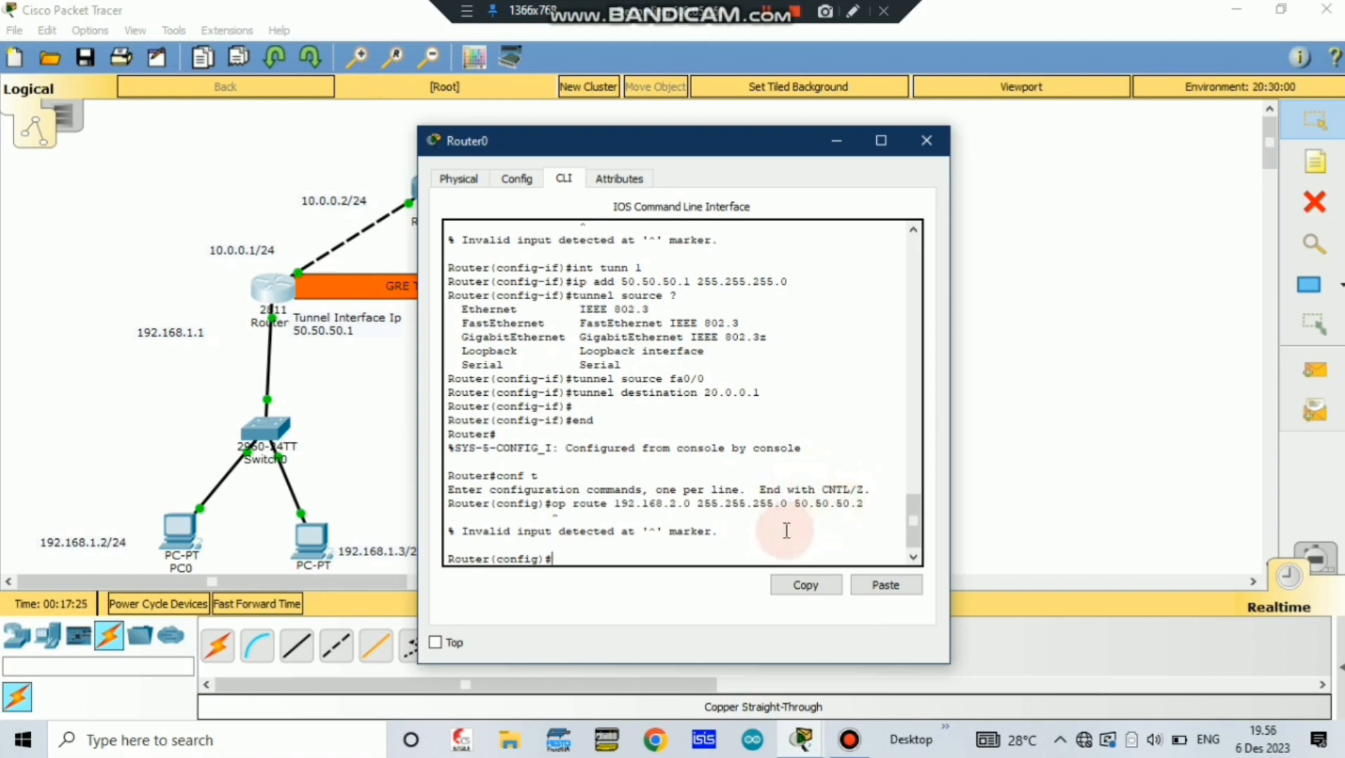
Correct the misspelled command to ip route 192.168.2.0 255.255.255.0 50.50.50.2 and run it on Router0.
key(Up)
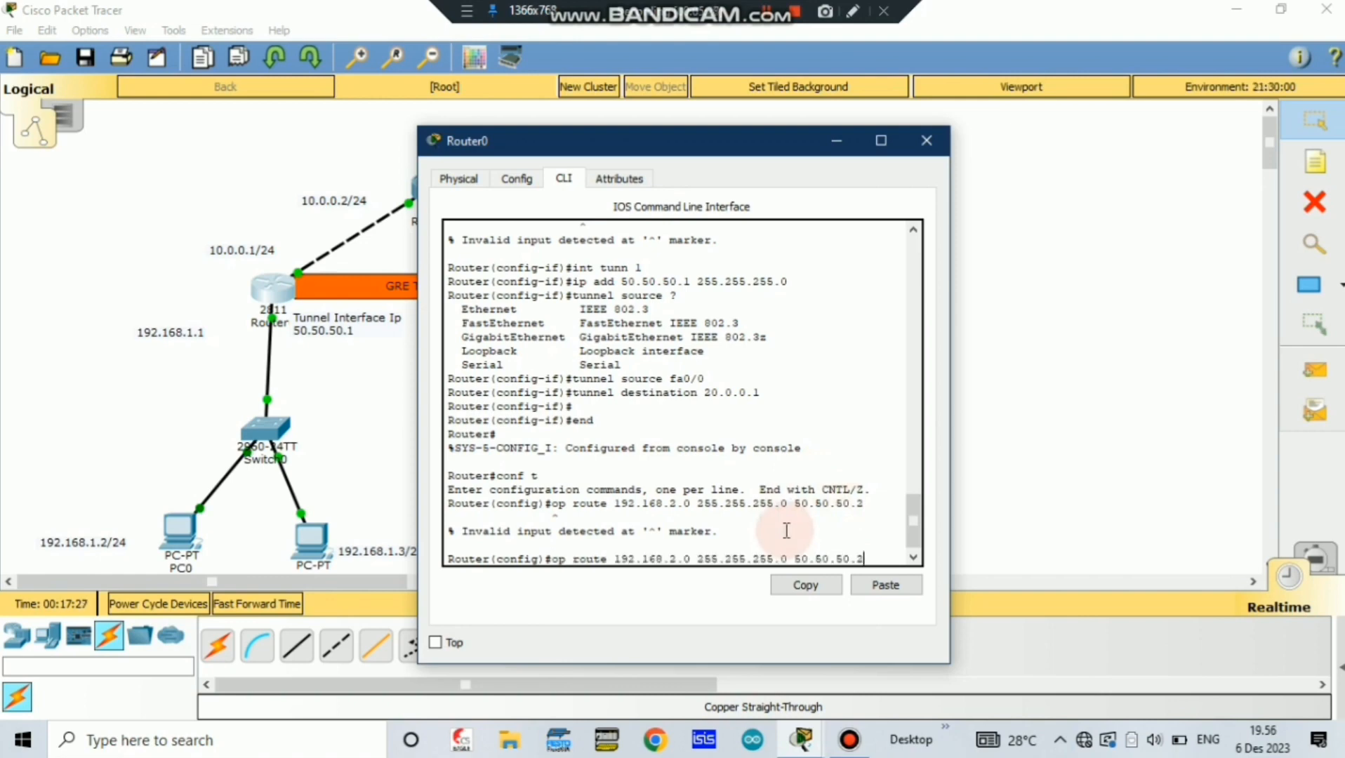
key(Left)
key(Left)
key(Left)
key(Left)
key(Left)
key(Left)
key(Left)
key(Left)
key(Left)
key(Left)
key(Left)
key(Left)
key(Left)
key(Left)
key(Left)
key(Left)
key(Left)
key(Left)
key(Left)
key(Left)
key(Left)
key(Left)
key(Left)
key(Left)
key(Left)
key(Left)
key(Left)
key(Left)
key(Left)
key(Left)
key(Left)
key(Left)
key(Left)
key(Left)
key(Left)
key(Left)
key(Left)
key(Left)
key(Left)
key(BackSpace)
text(i)
key(Return)
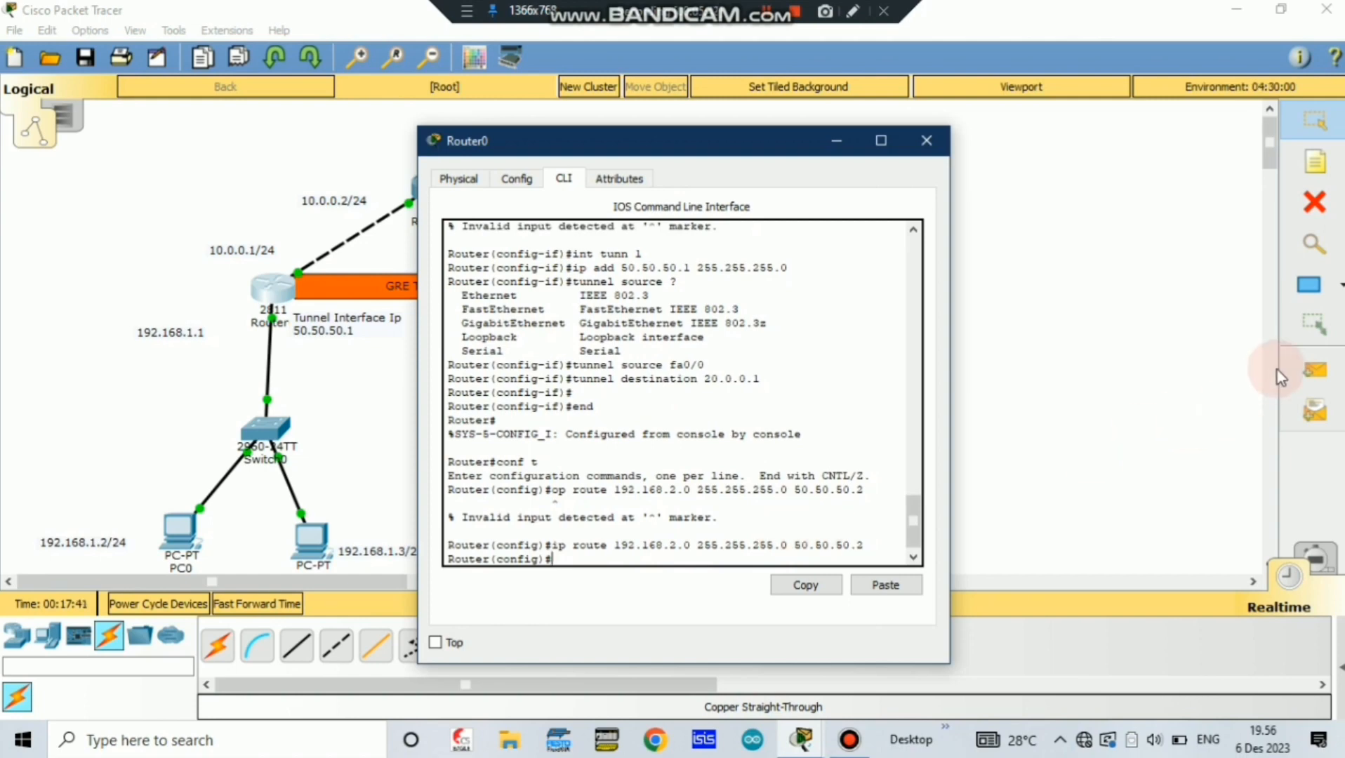
Enter global configuration mode on Router2 and try to add a static route to 192.168.1.0 via 50.50.50.1.
click(1131, 339)
click(596, 287)
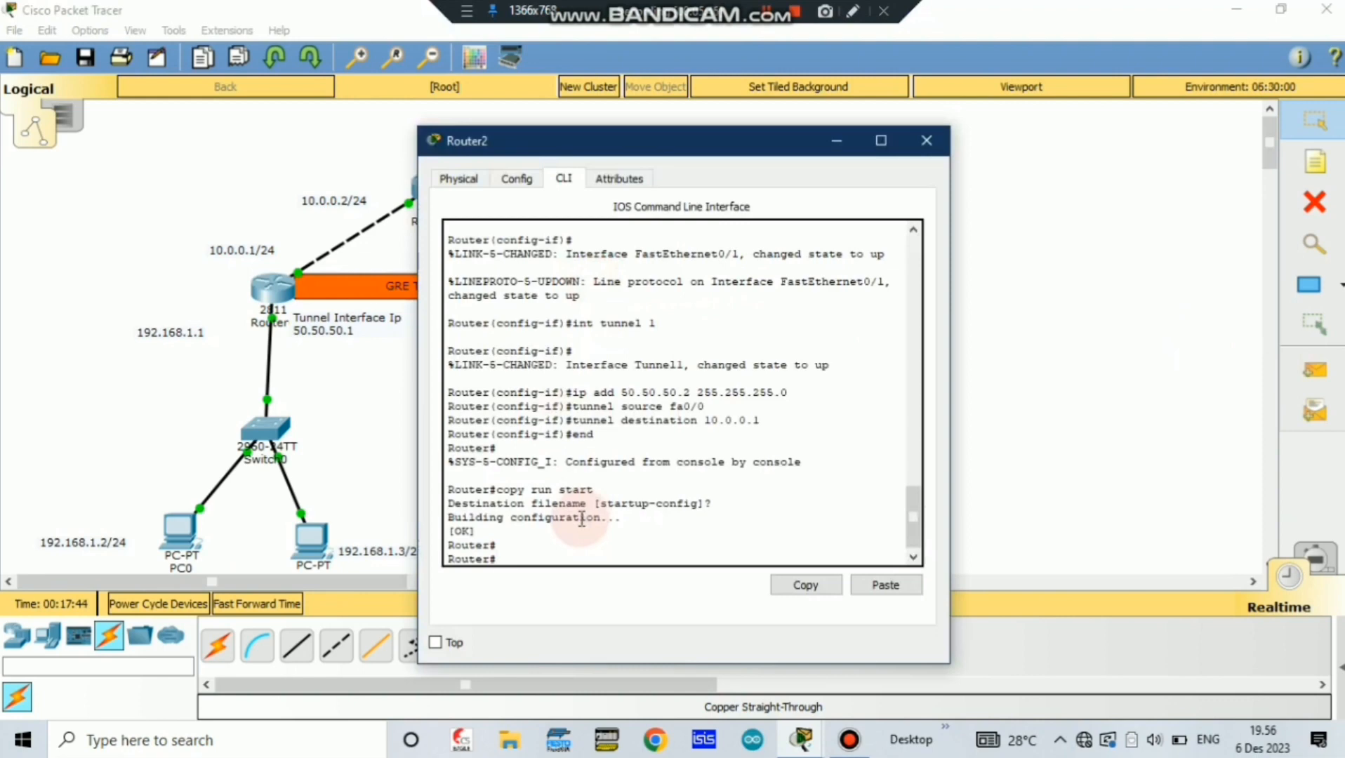
text(conf t)
key(Return)
text(ip route)
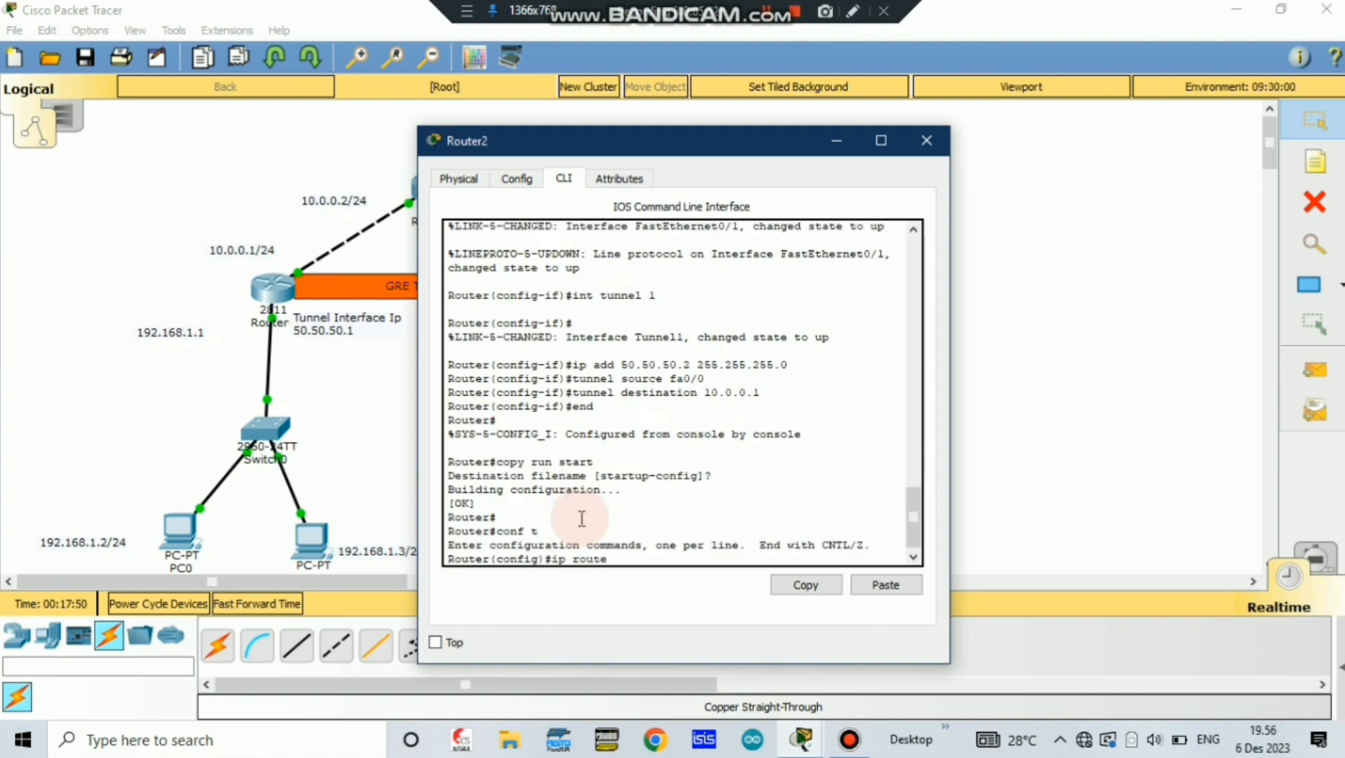
text( 192.168)
text(.1.0 255 255.2)
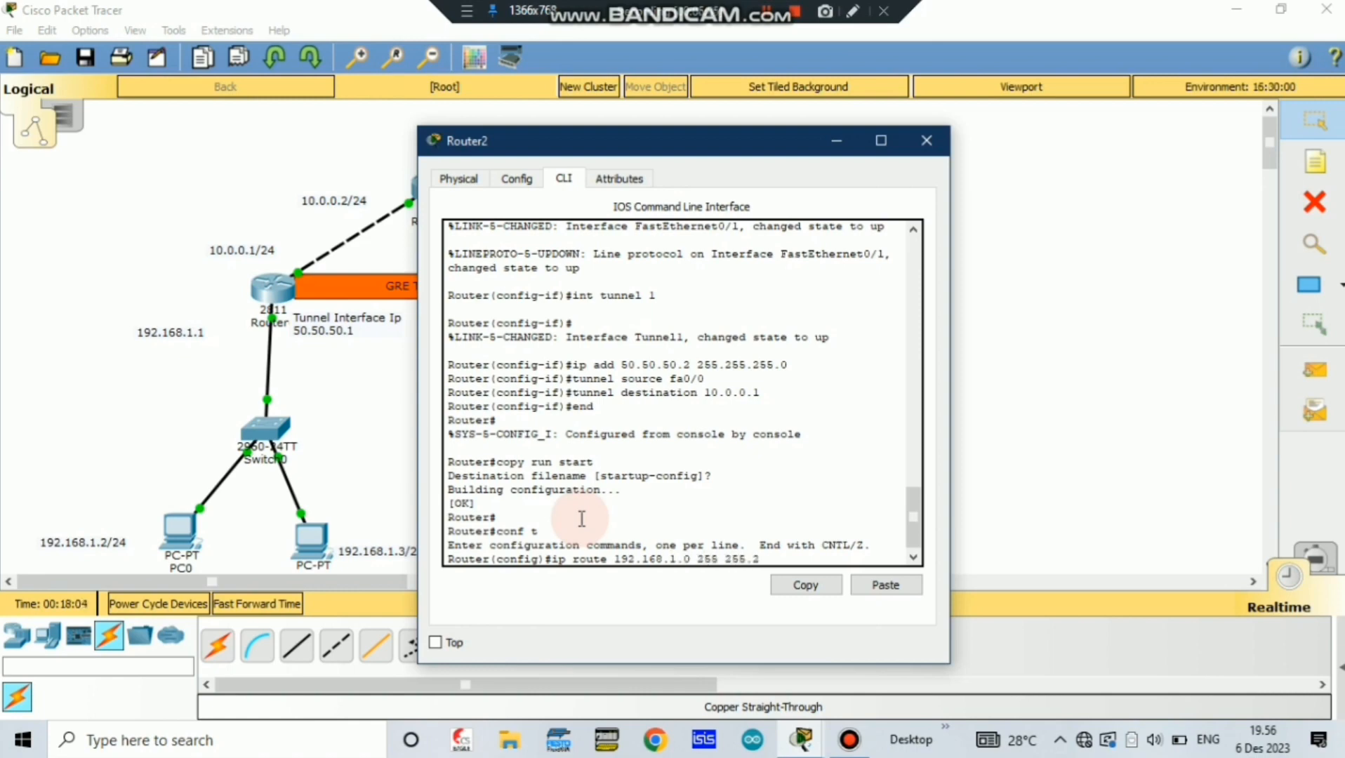
text(55.0 50.50.50.1)
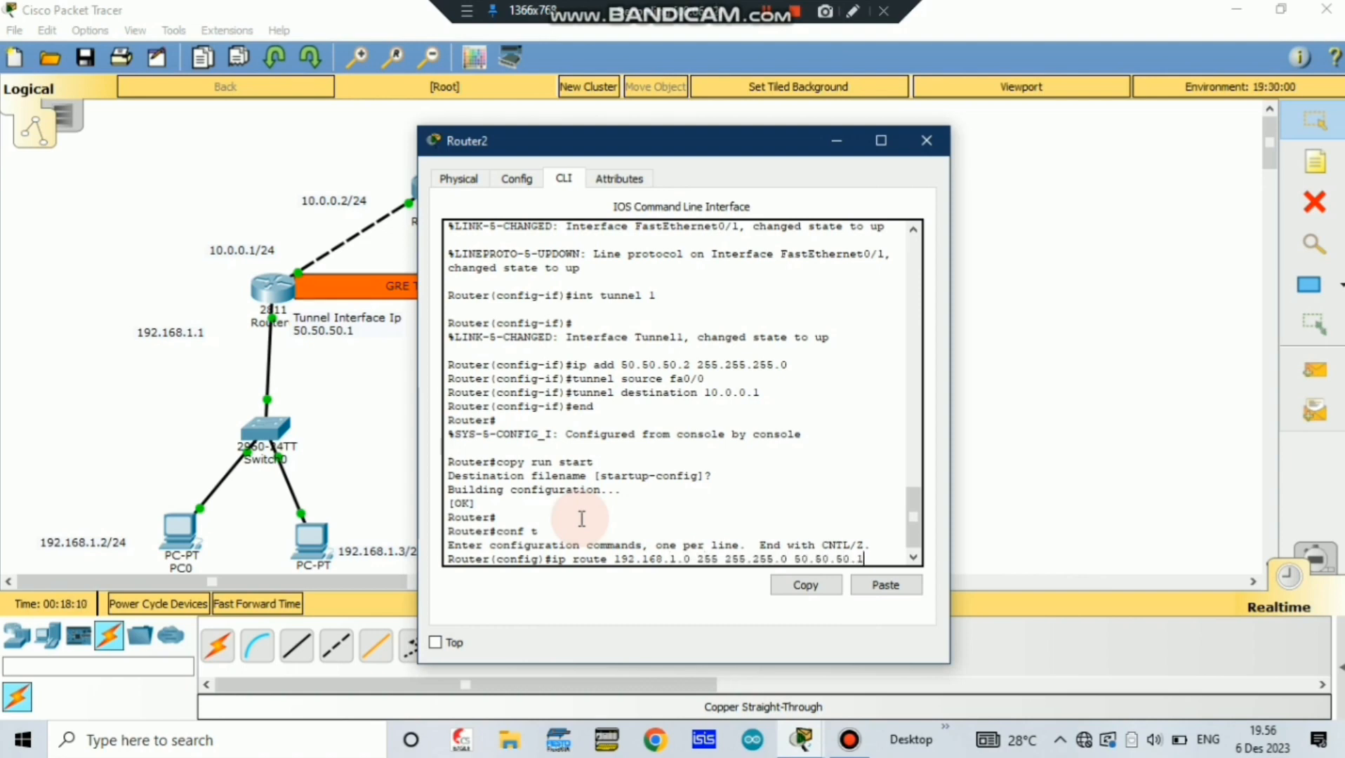
key(Return)
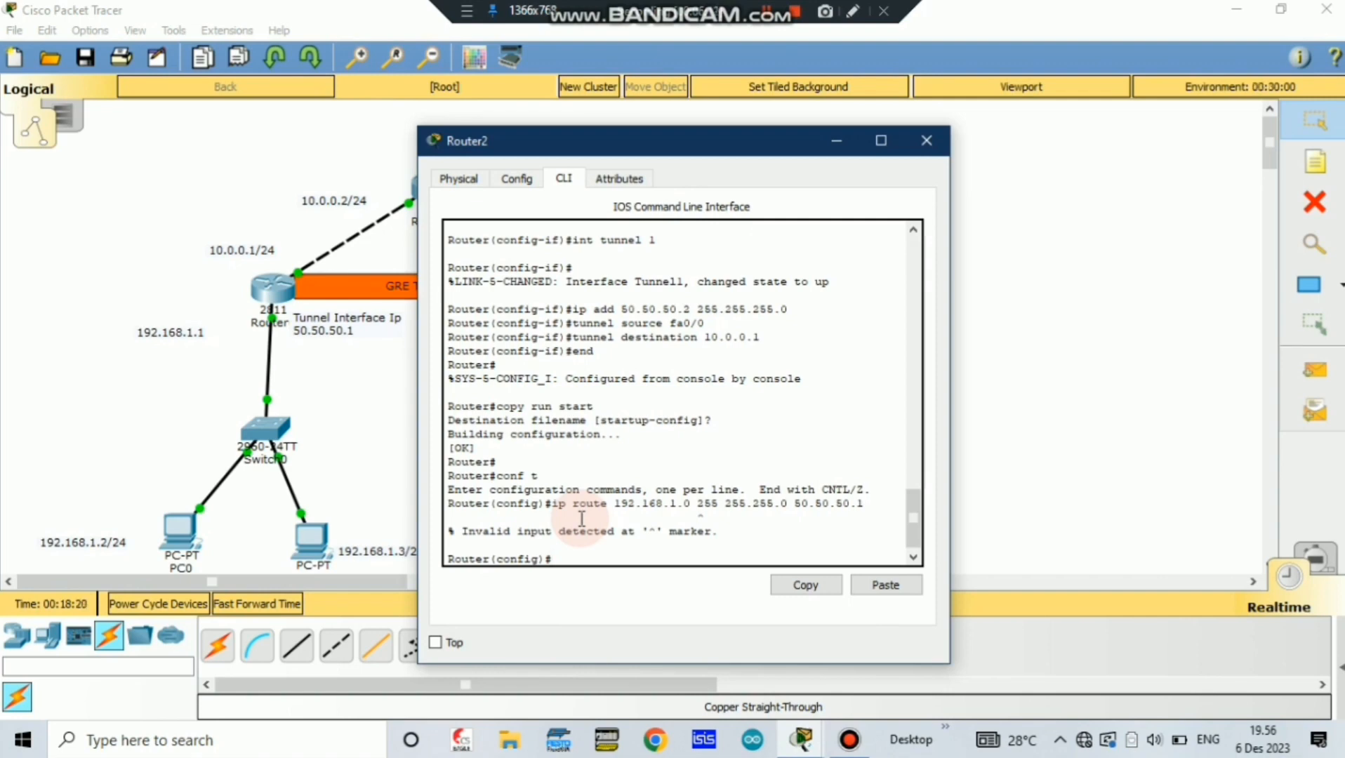
Correct the subnet mask in the command to ip route 192.168.1.0 255.255.255.0 50.50.50.1 and run it on Router2.
key(Up)
key(Left)
key(Left)
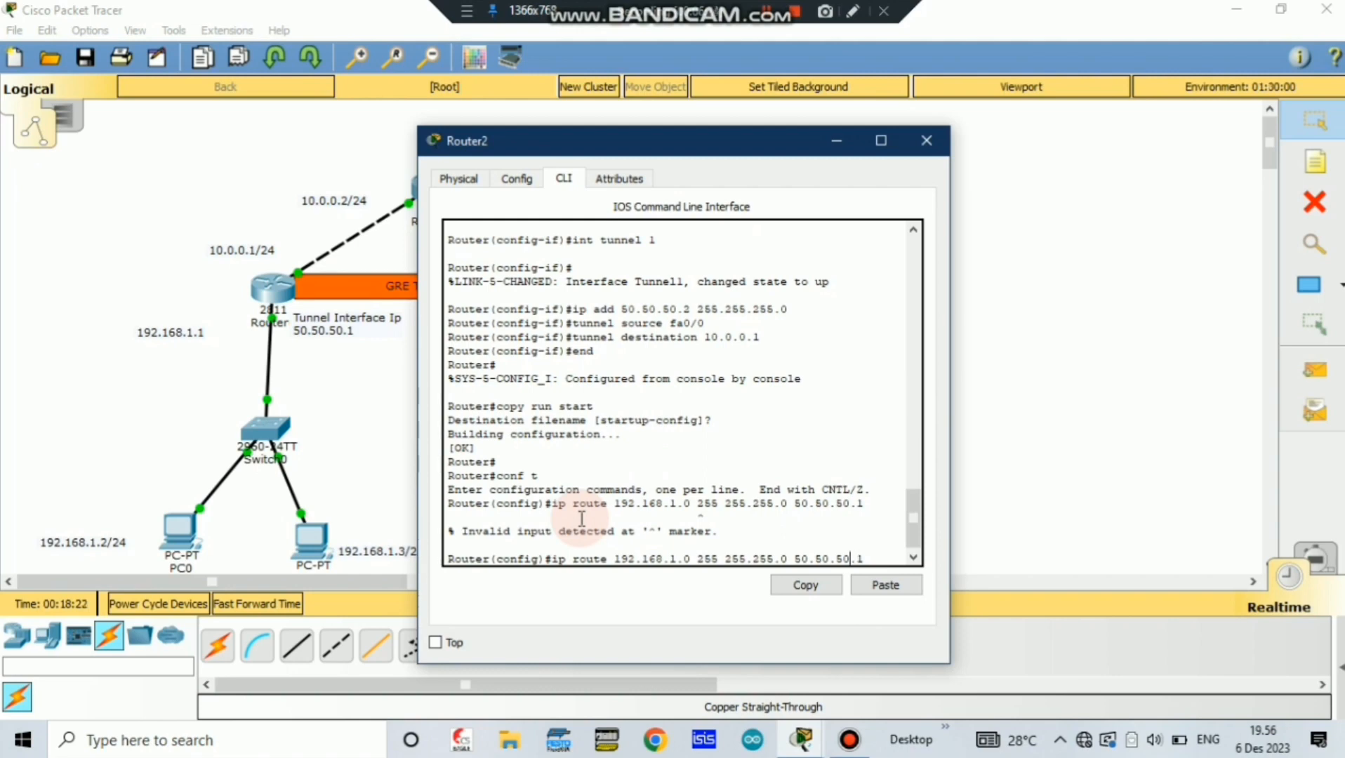
key(Left)
key(Left)
key(Left)
key(Left)
key(Left)
key(Left)
key(Left)
key(Left)
key(Left)
key(Left)
key(Left)
key(Left)
key(Left)
key(Left)
key(Left)
key(Left)
key(Left)
key(Left)
key(BackSpace)
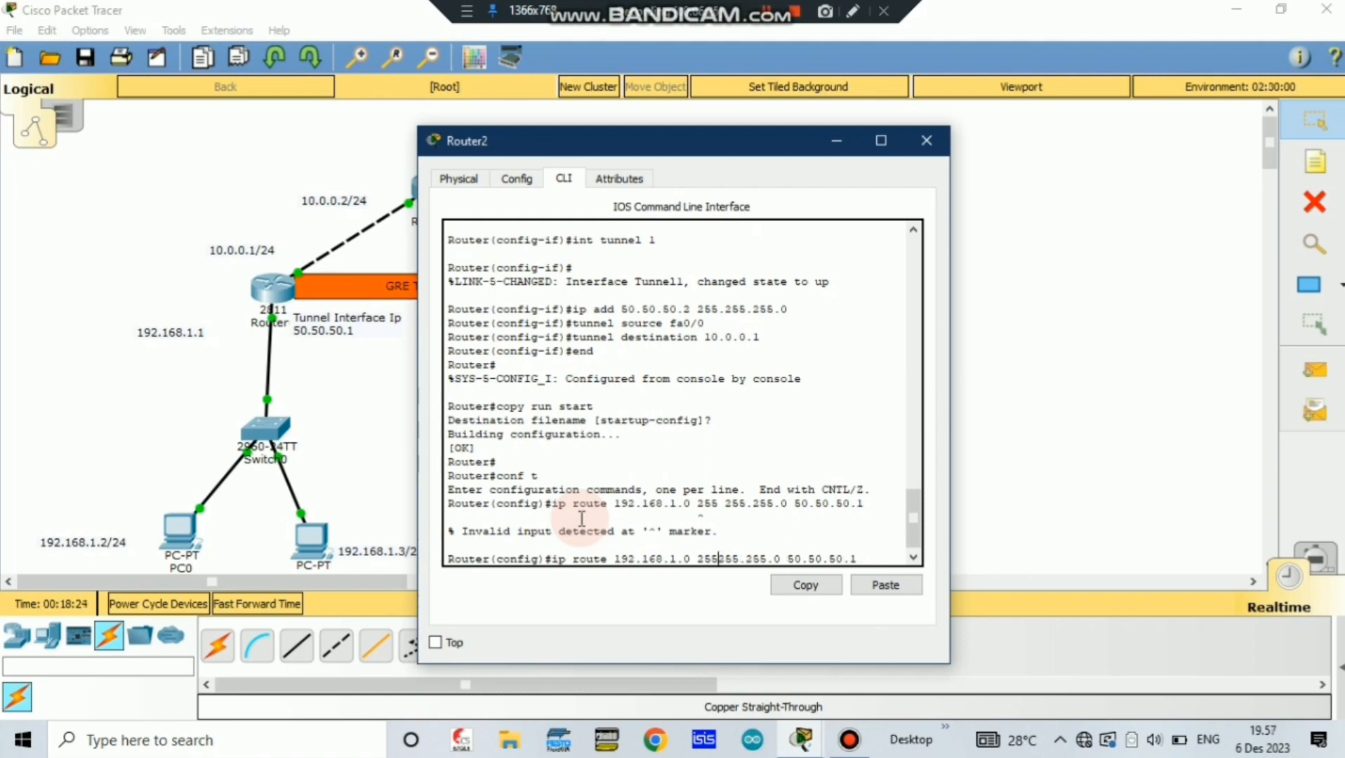
text(.)
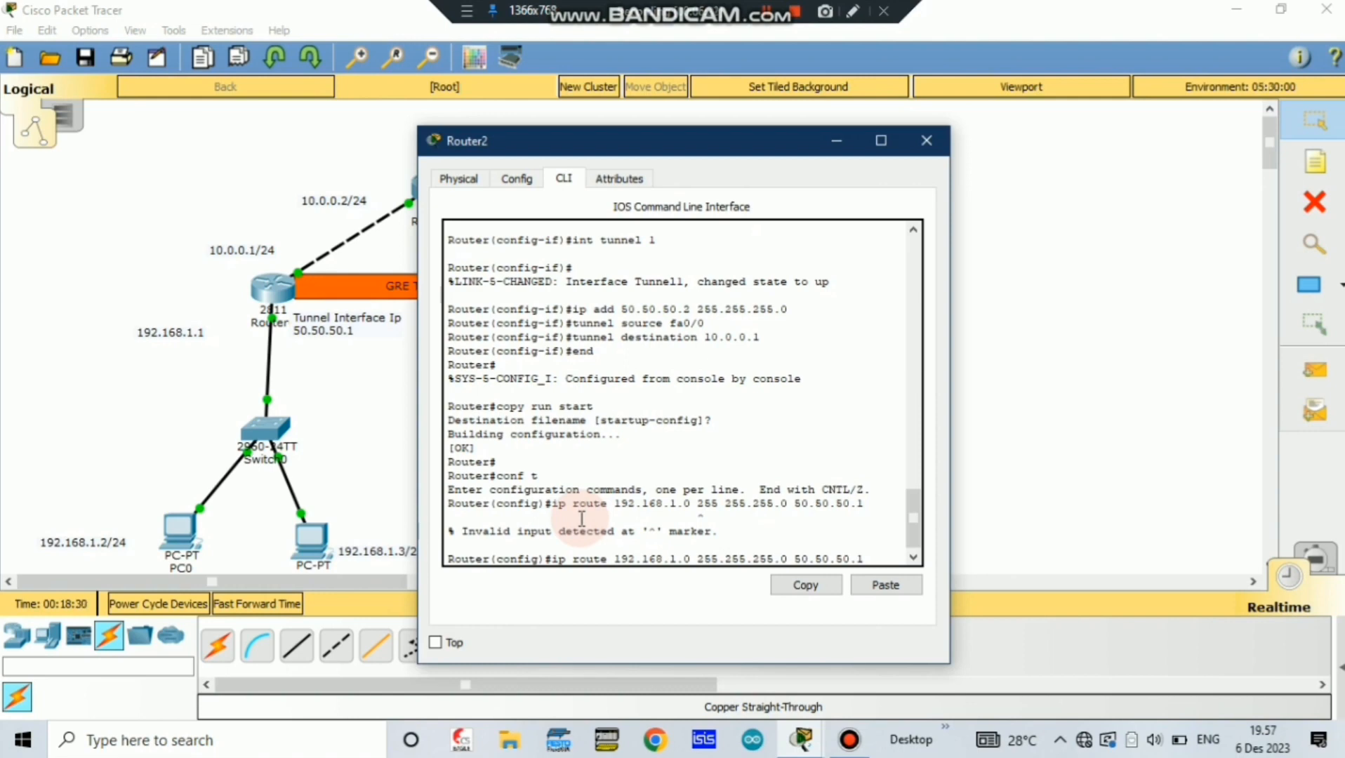
key(Return)
End configuration mode on Router2 and return to the network topology.
text(er(config)#e)
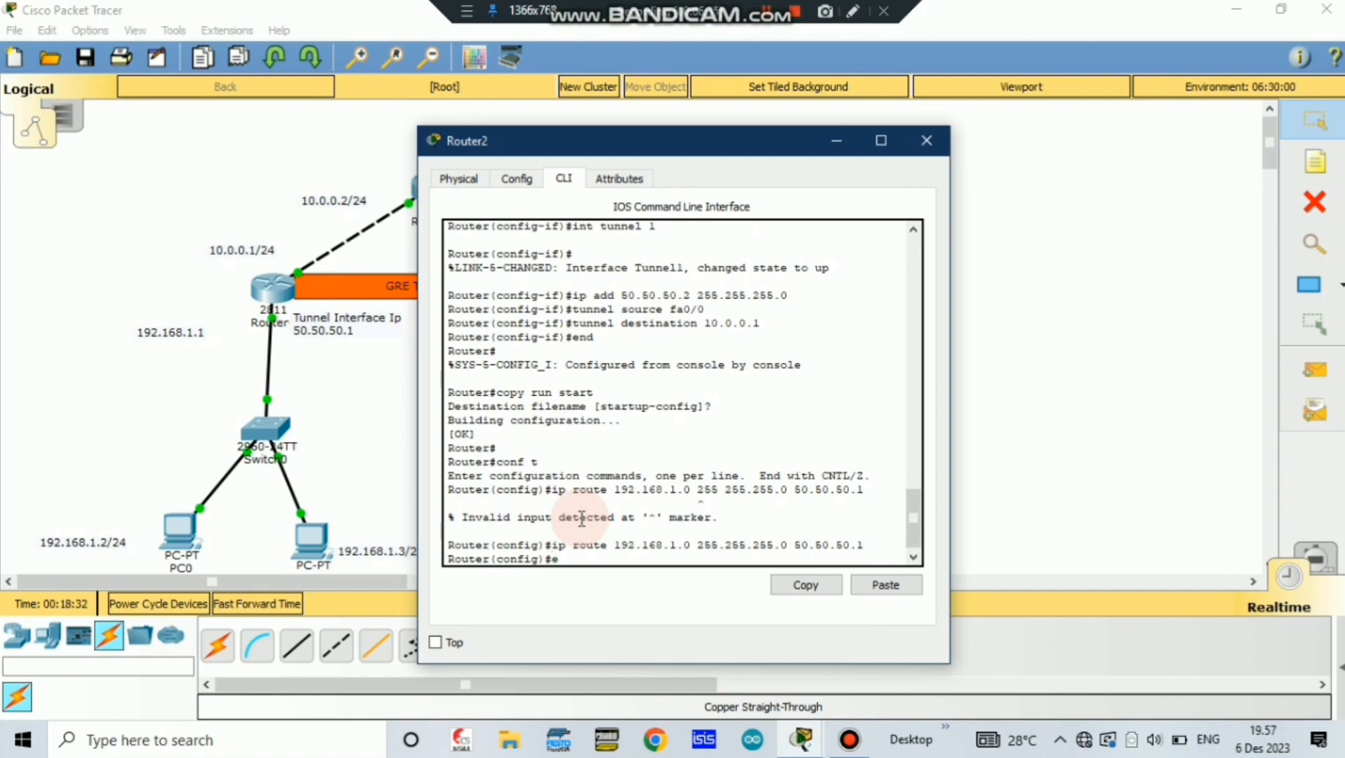
text(n)
text(d)
key(Return)
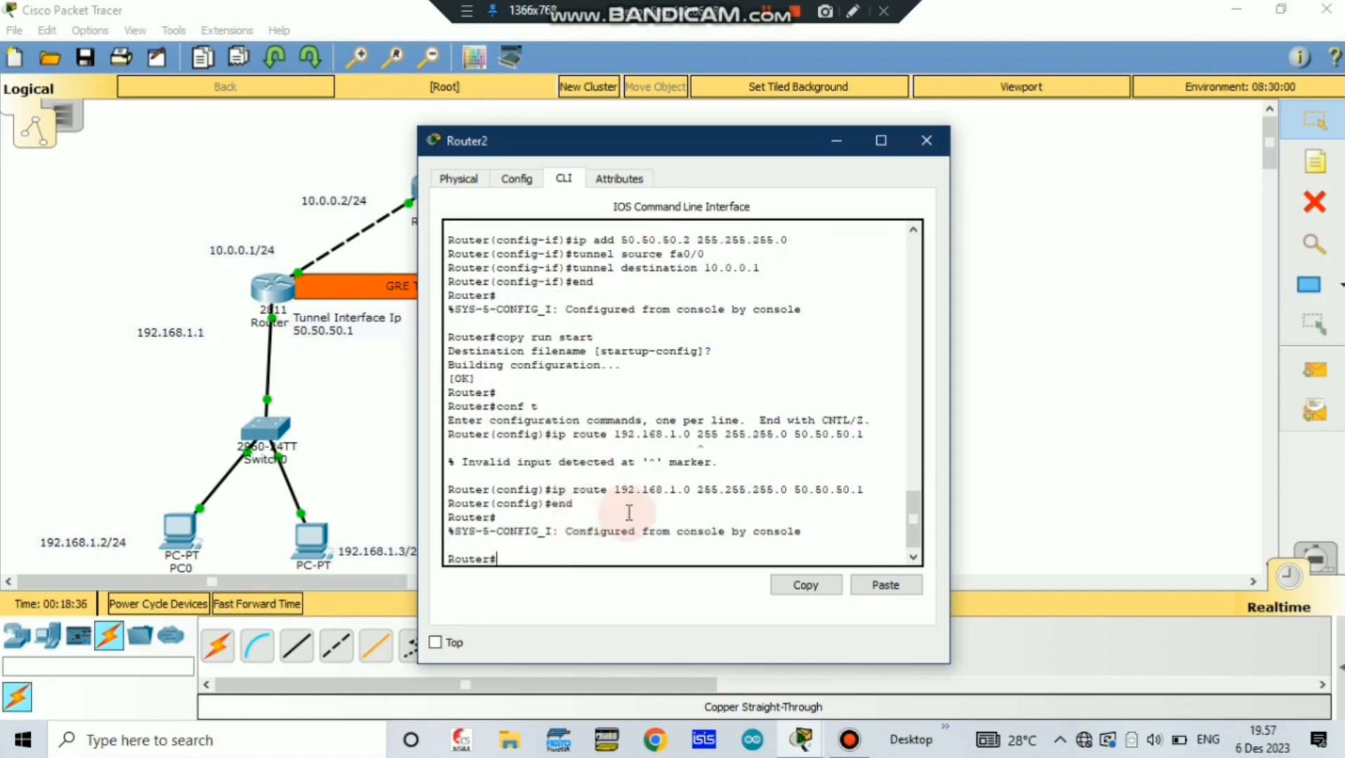
click(1011, 370)
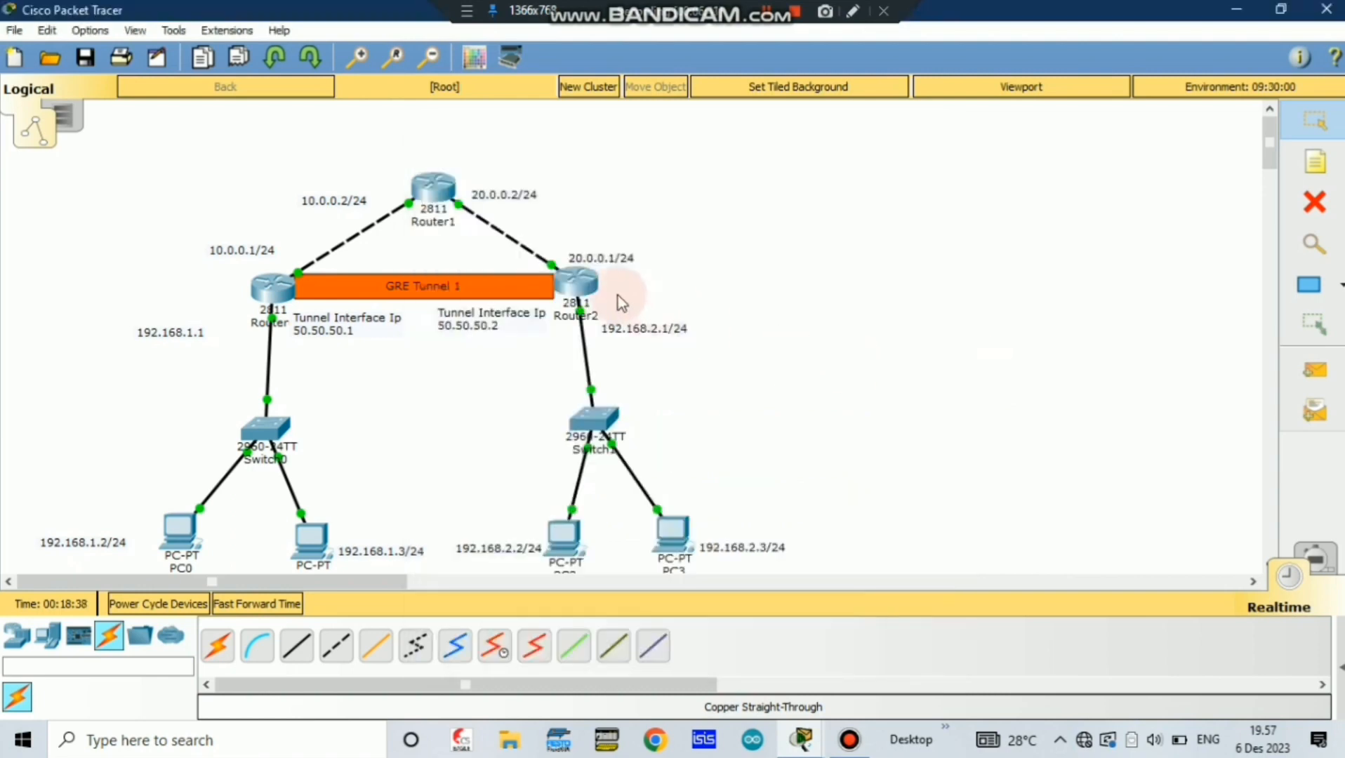
End configuration mode on Router0 and return to the network topology.
click(276, 279)
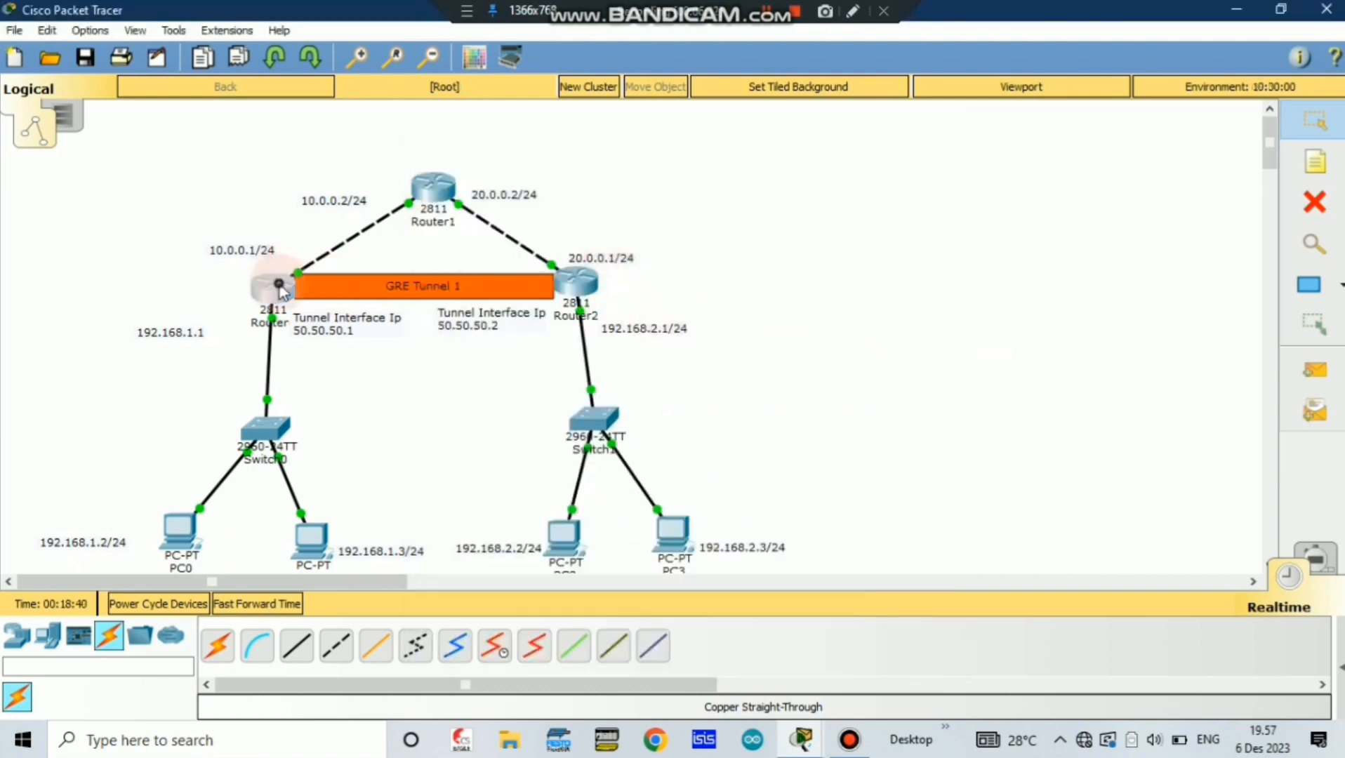
click(592, 483)
text(end)
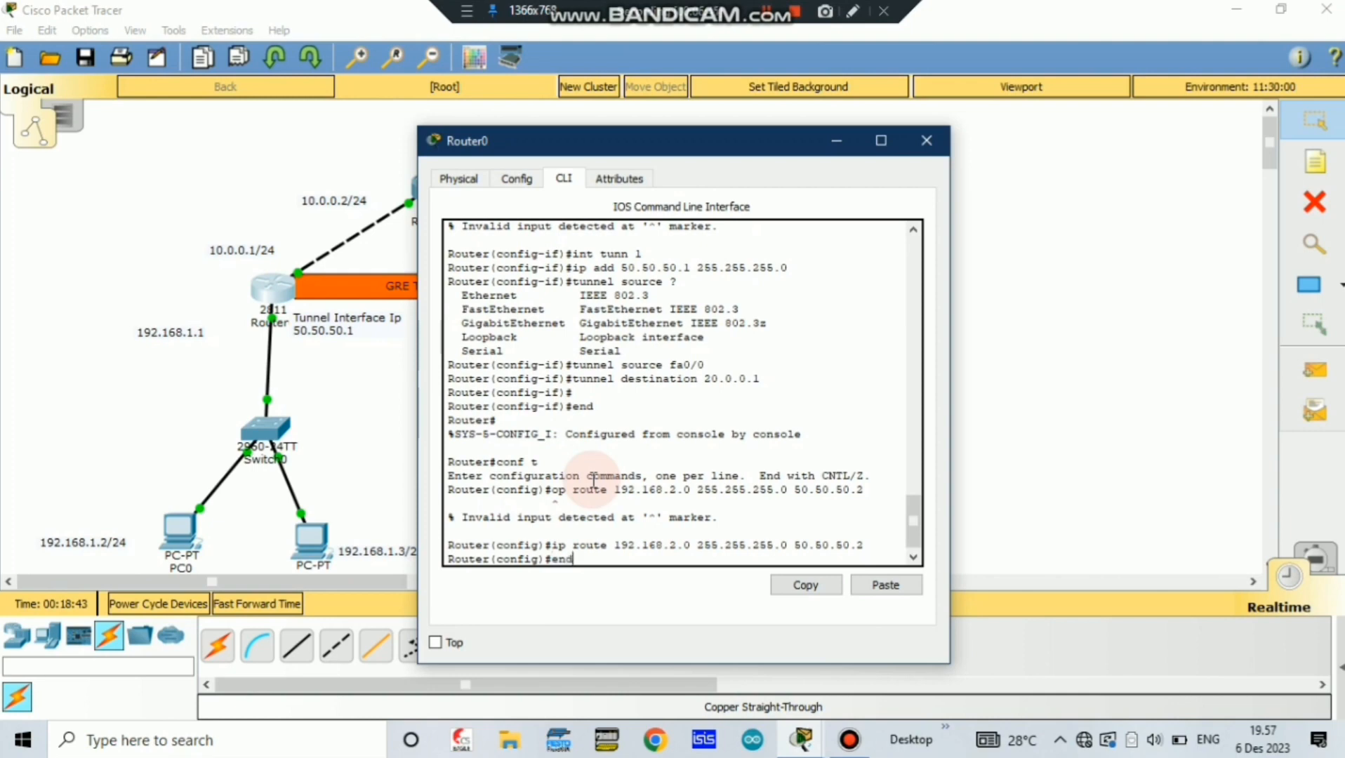
key(Return)
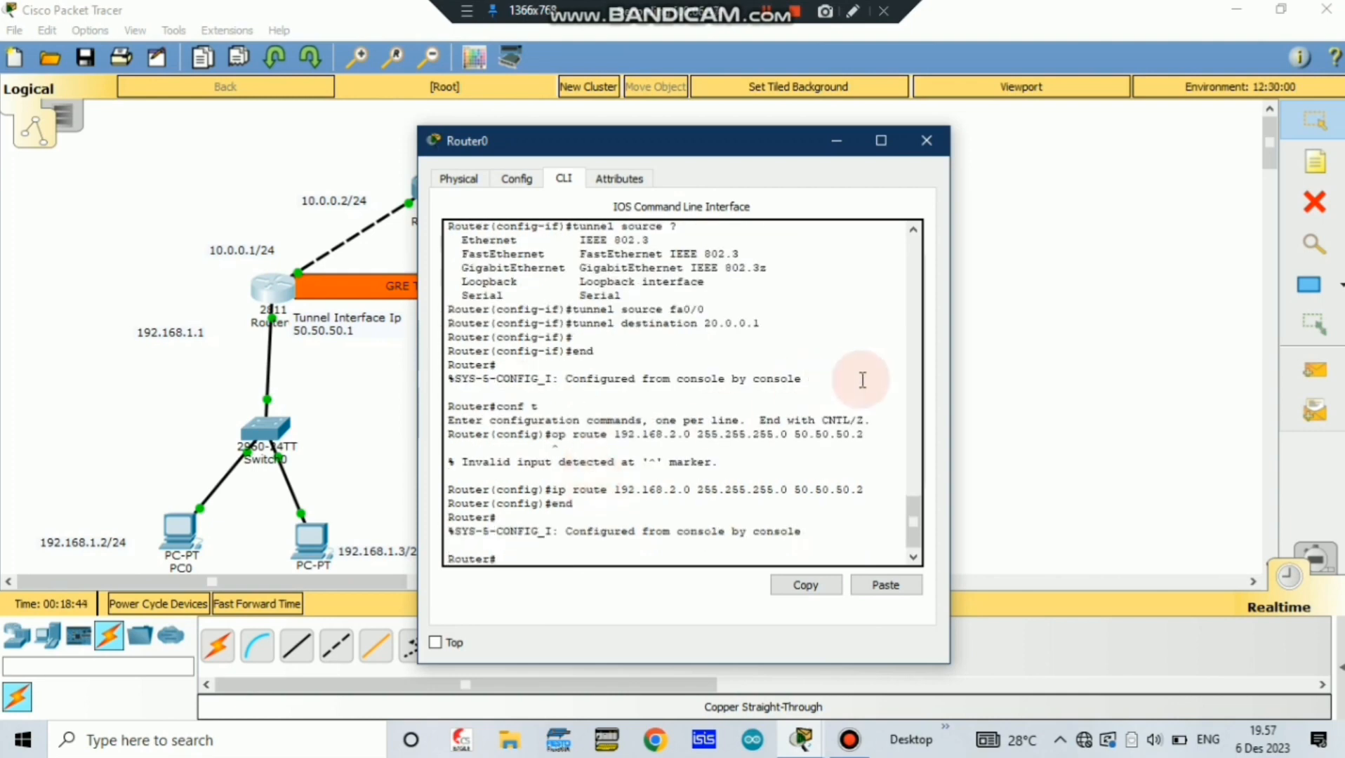
click(1051, 357)
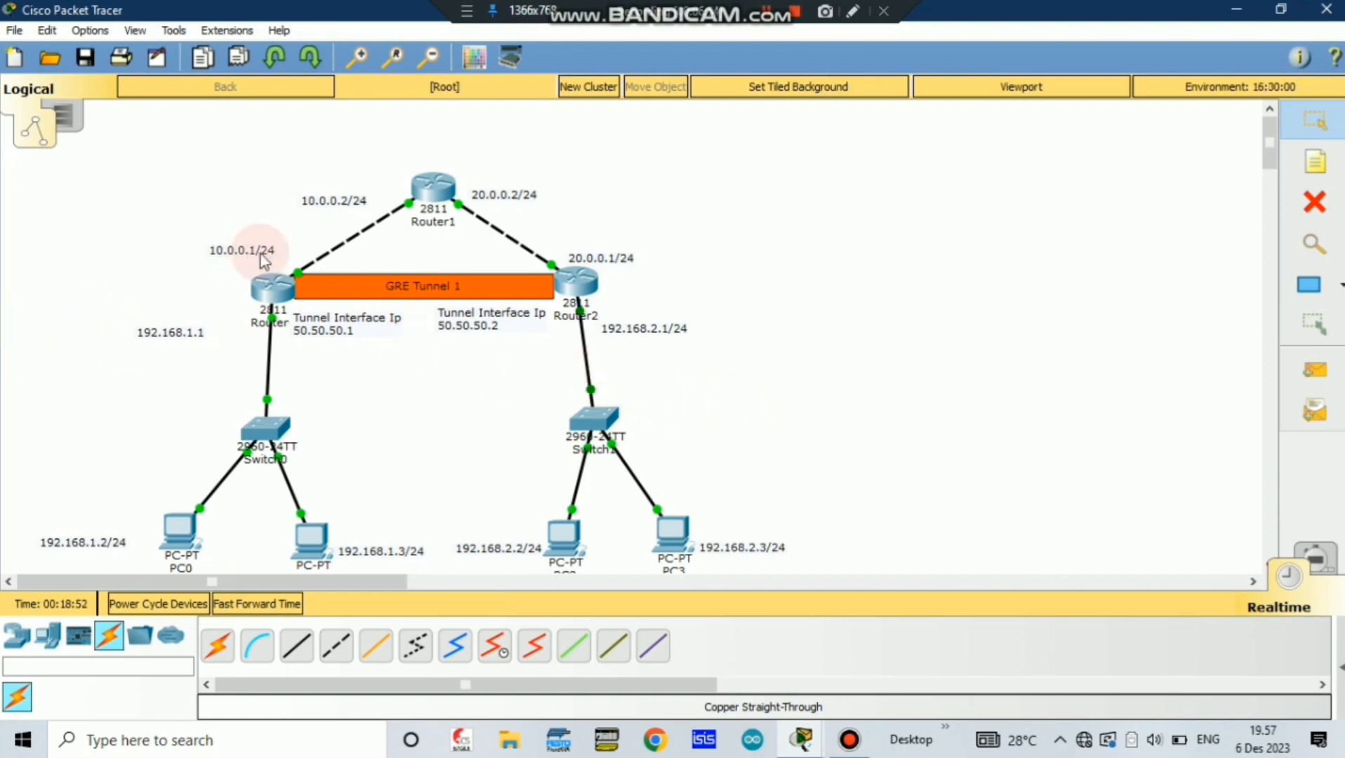
Display the status of tunnel interface 1 on Router0 with sho interface tunnel 1 and page through the whole output.
click(273, 289)
click(564, 377)
text(s)
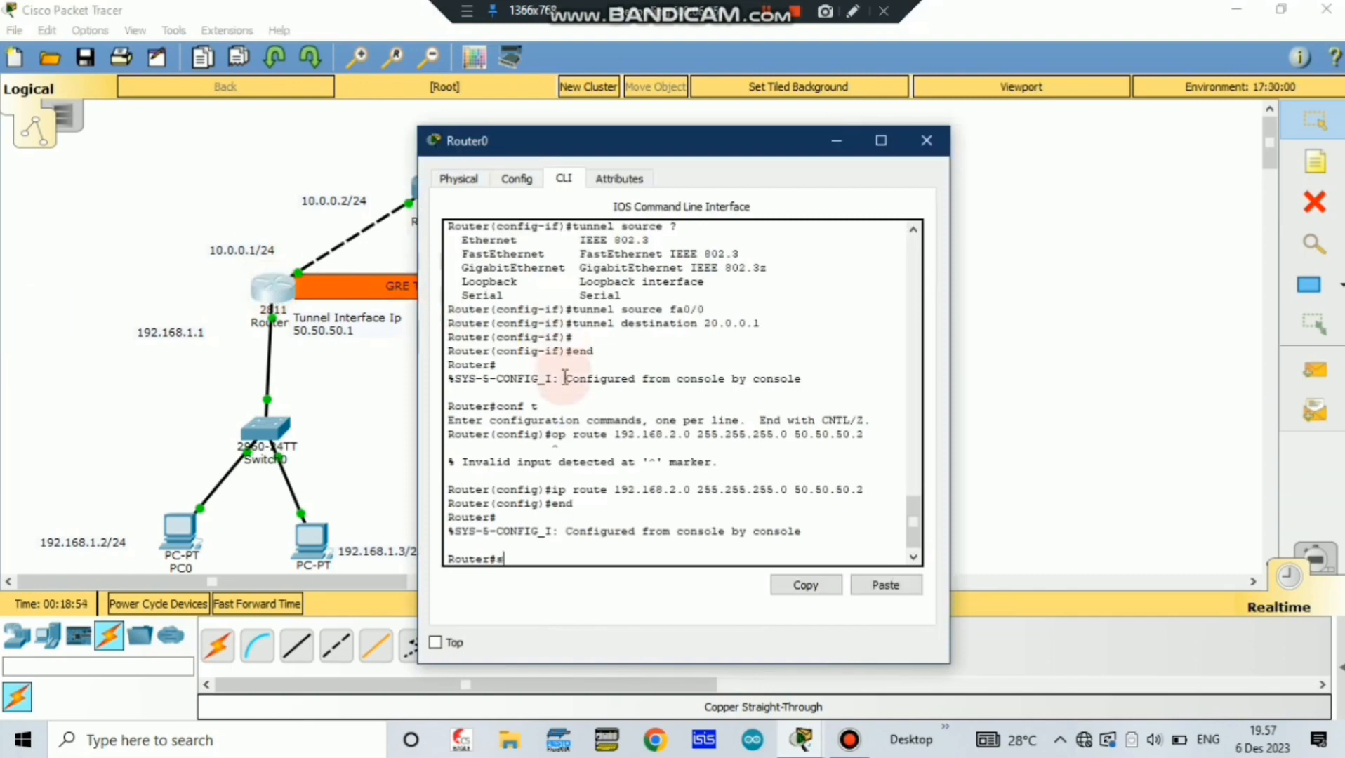
text(ho interface tunnel 1)
key(Return)
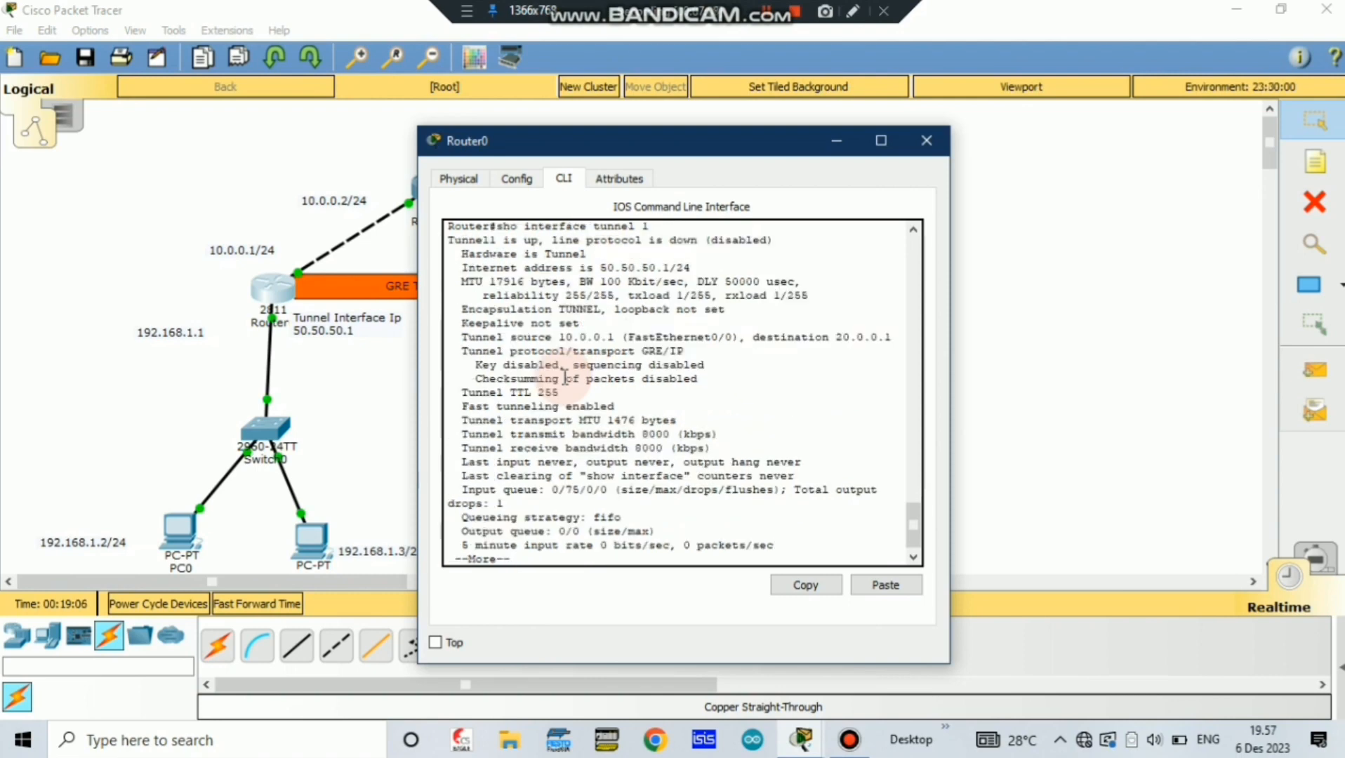
key(Return)
key(Return)
key(Return)
key(Return)
key(Return)
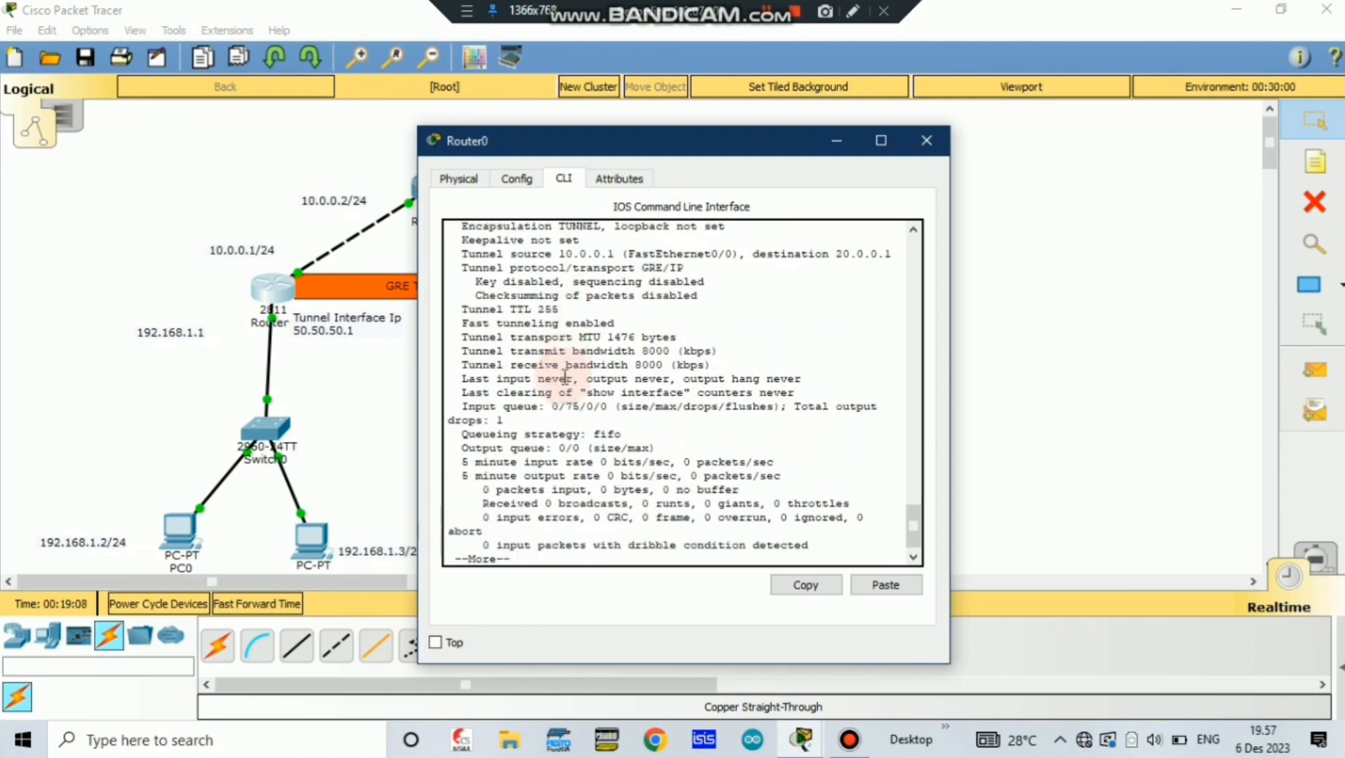
key(Return)
key(Return)
key(Return)
key(Return)
key(Return)
key(Return)
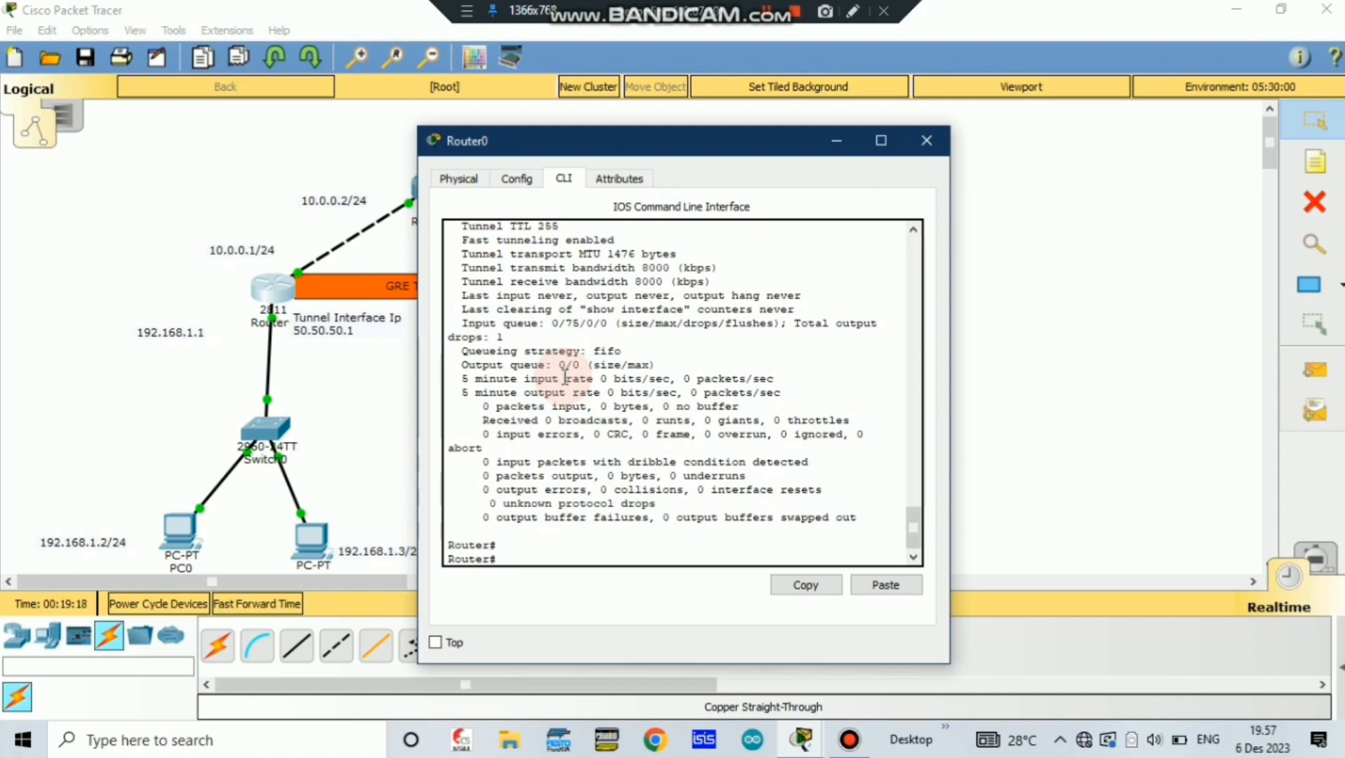
List a brief IP summary of Router0's interfaces with show ip int br, correcting the incomplete command first entered.
text(how ip br)
key(Return)
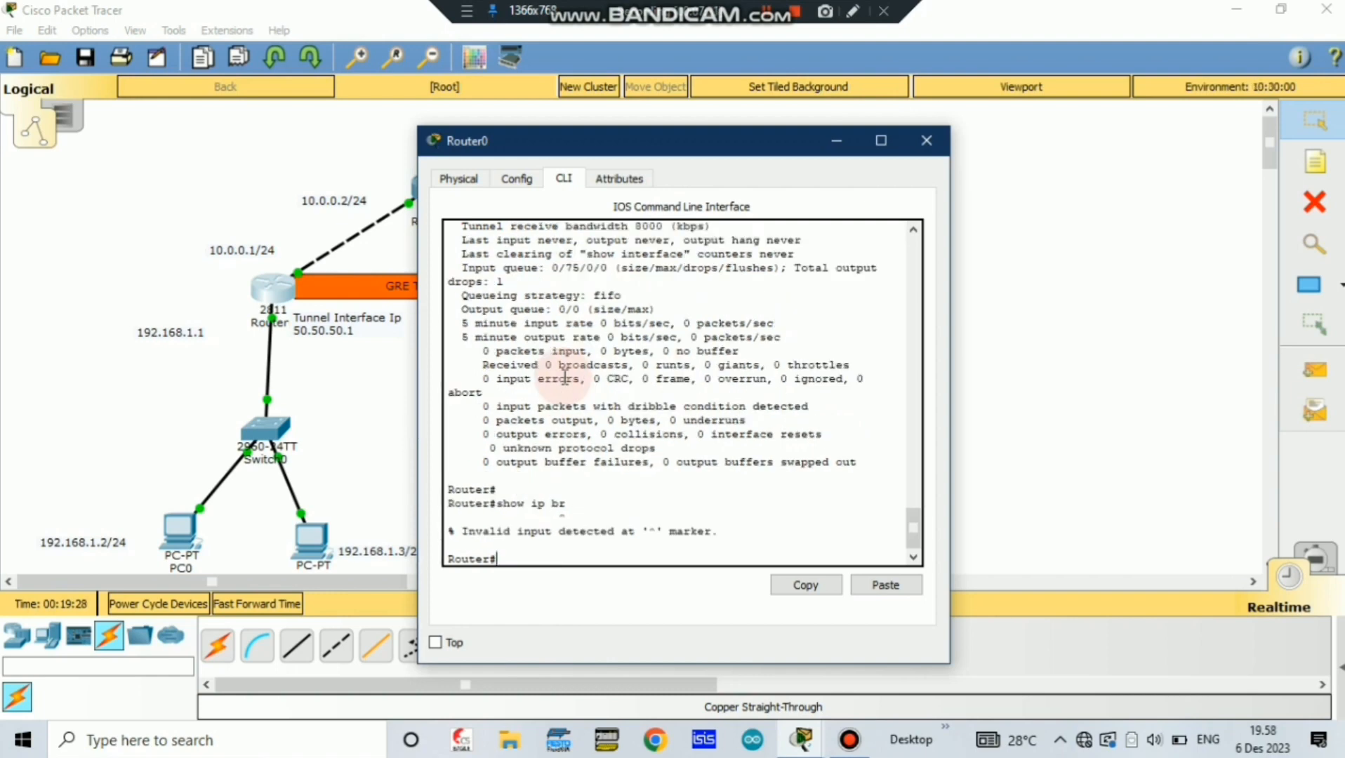
key(Up)
key(Left)
key(Left)
text(int)
key(Return)
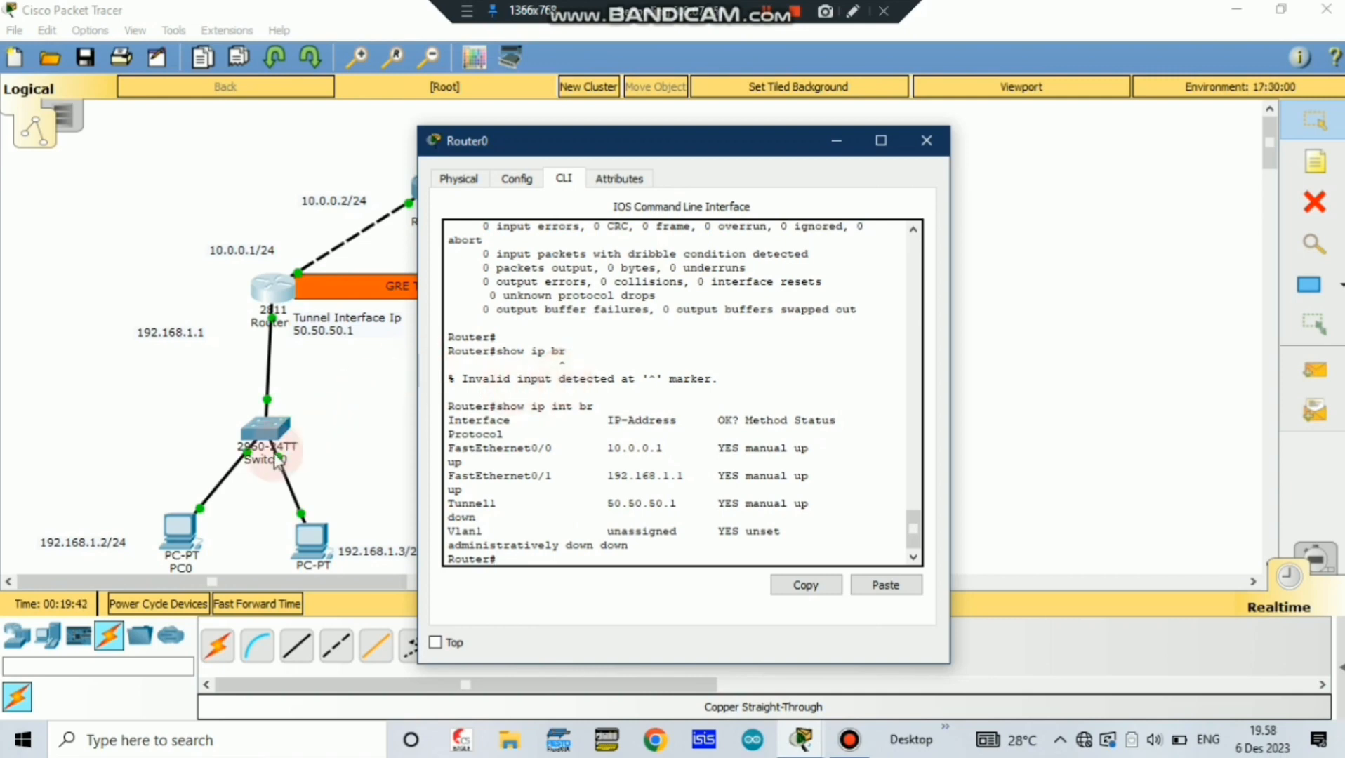
click(385, 438)
click(183, 527)
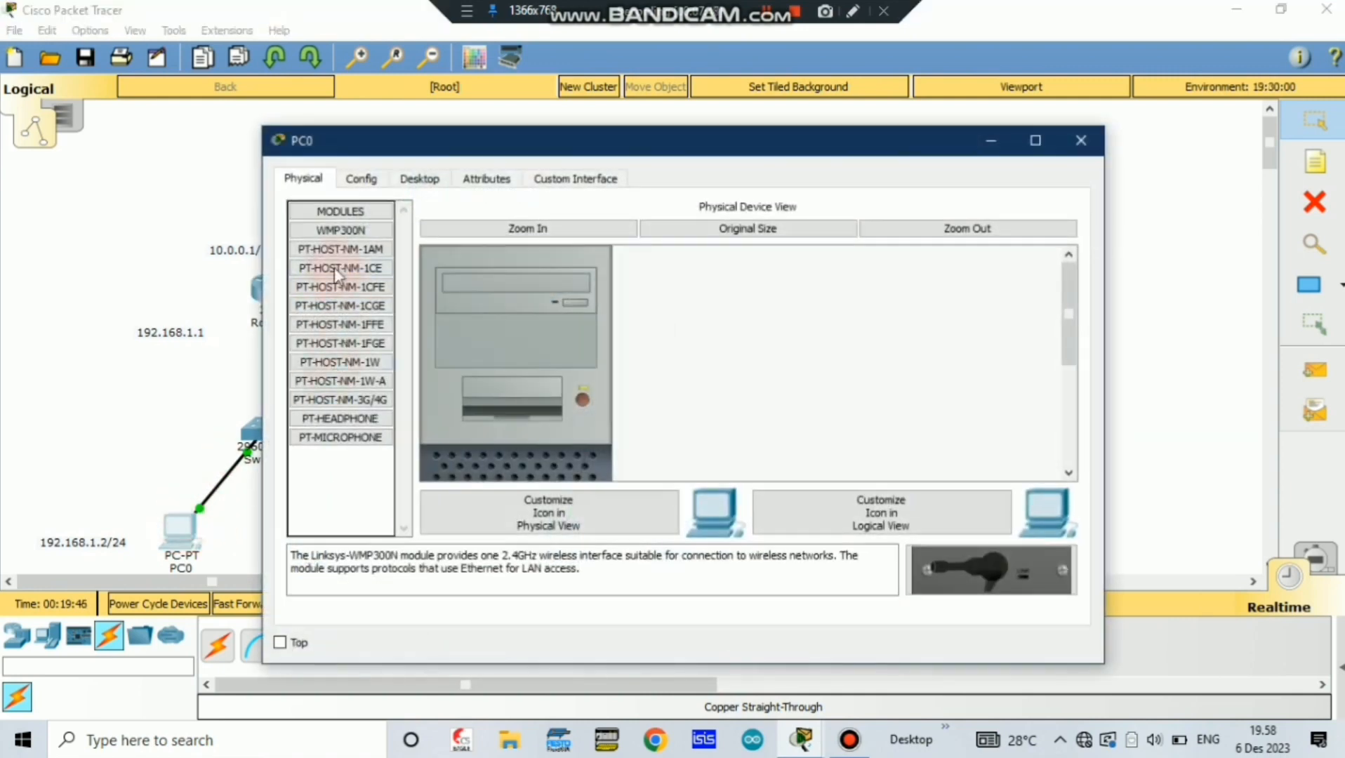
click(426, 154)
click(419, 178)
click(683, 267)
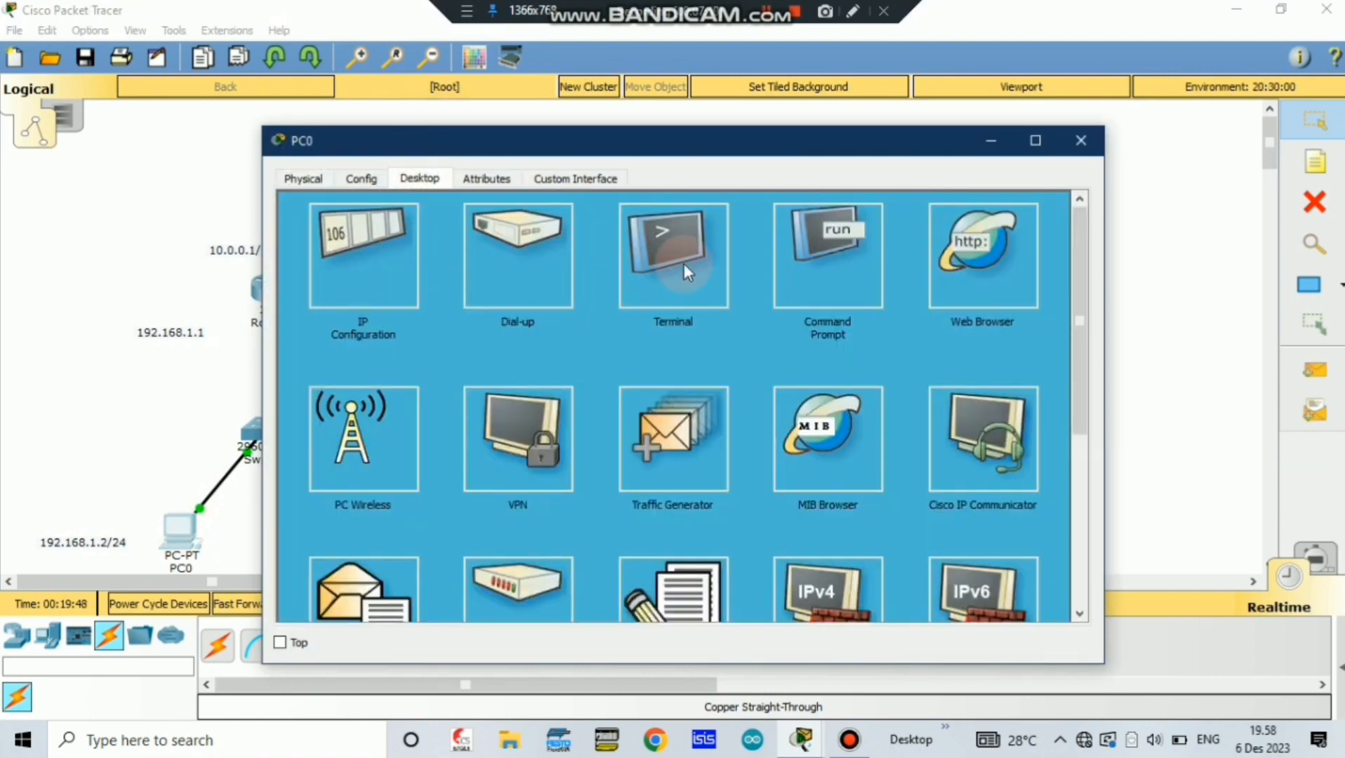
click(824, 260)
drag(708, 279, 643, 289)
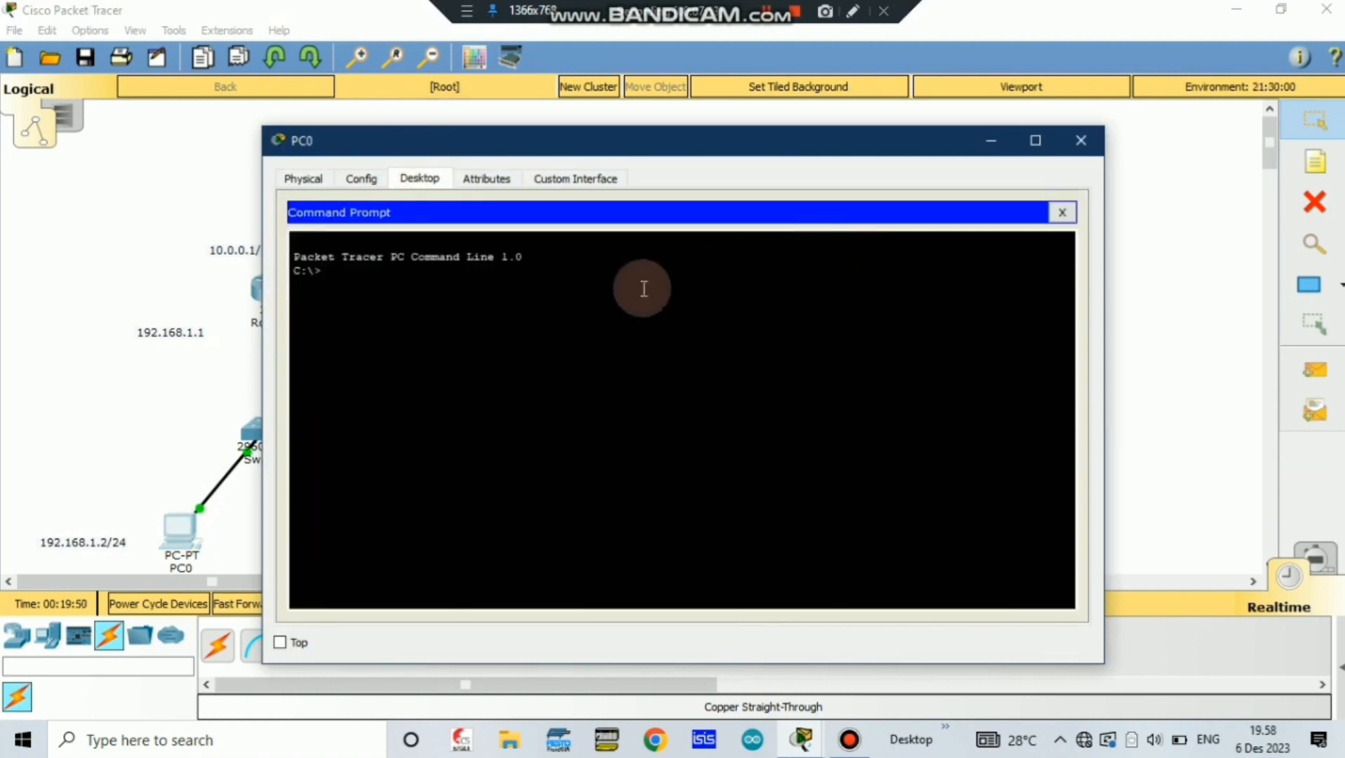
click(140, 289)
drag(182, 461, 158, 491)
Set PC0's static IP address to 192.168.1.2 with subnet mask 255.255.255.0 in its IP configuration.
click(176, 530)
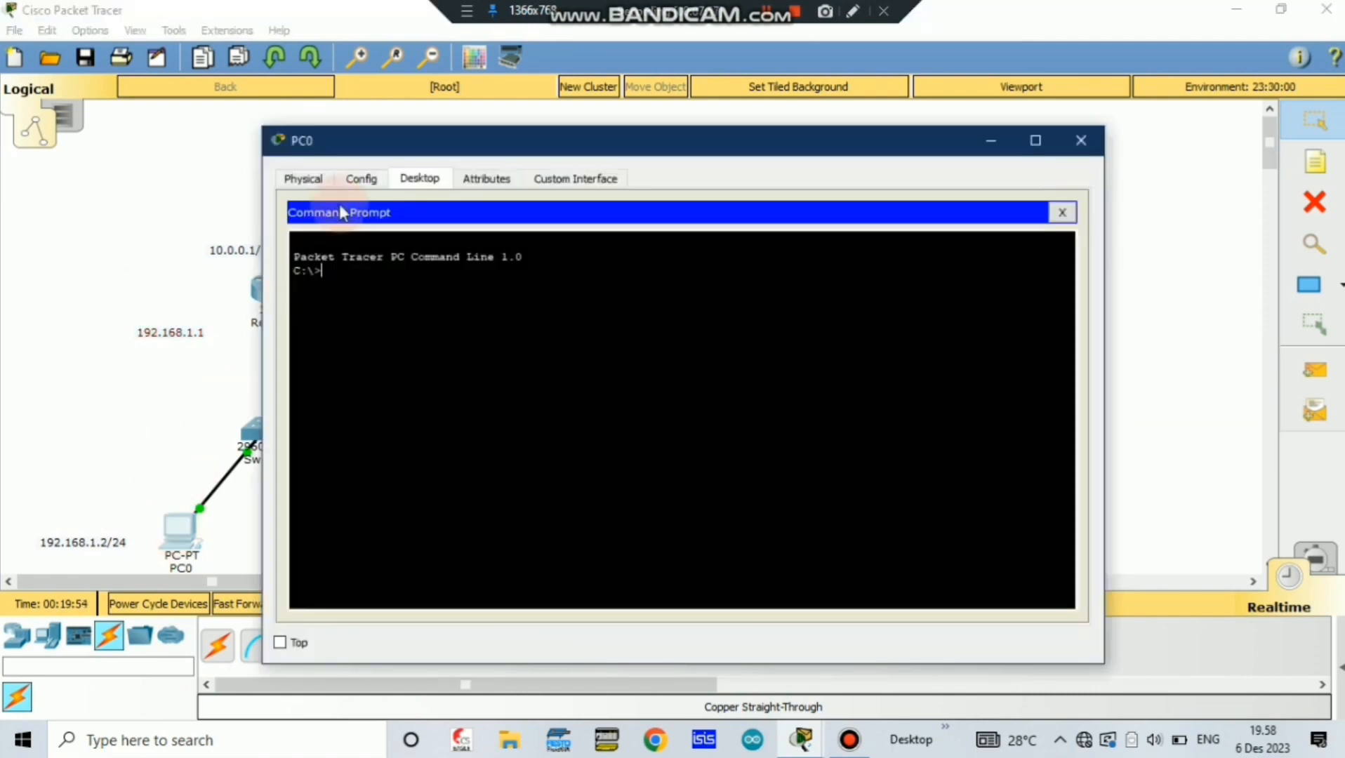
click(361, 179)
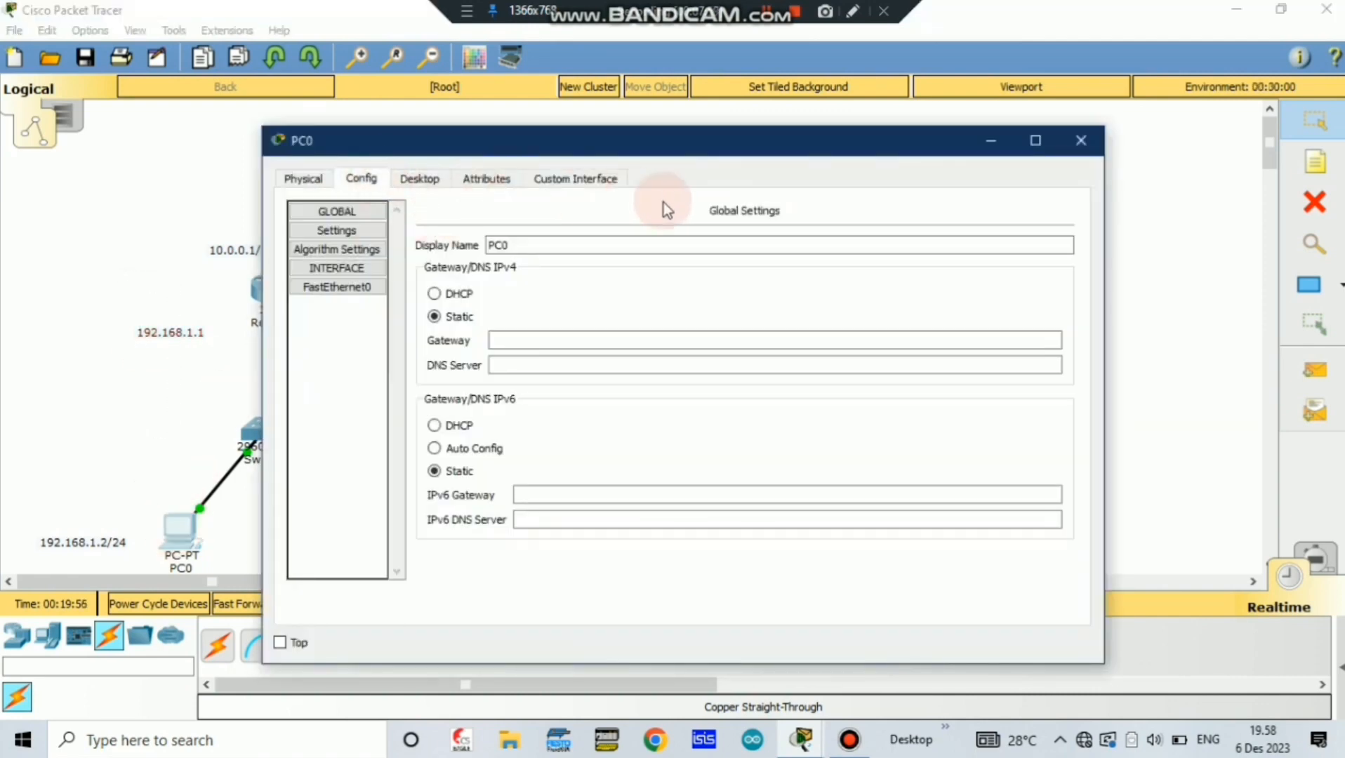
click(438, 180)
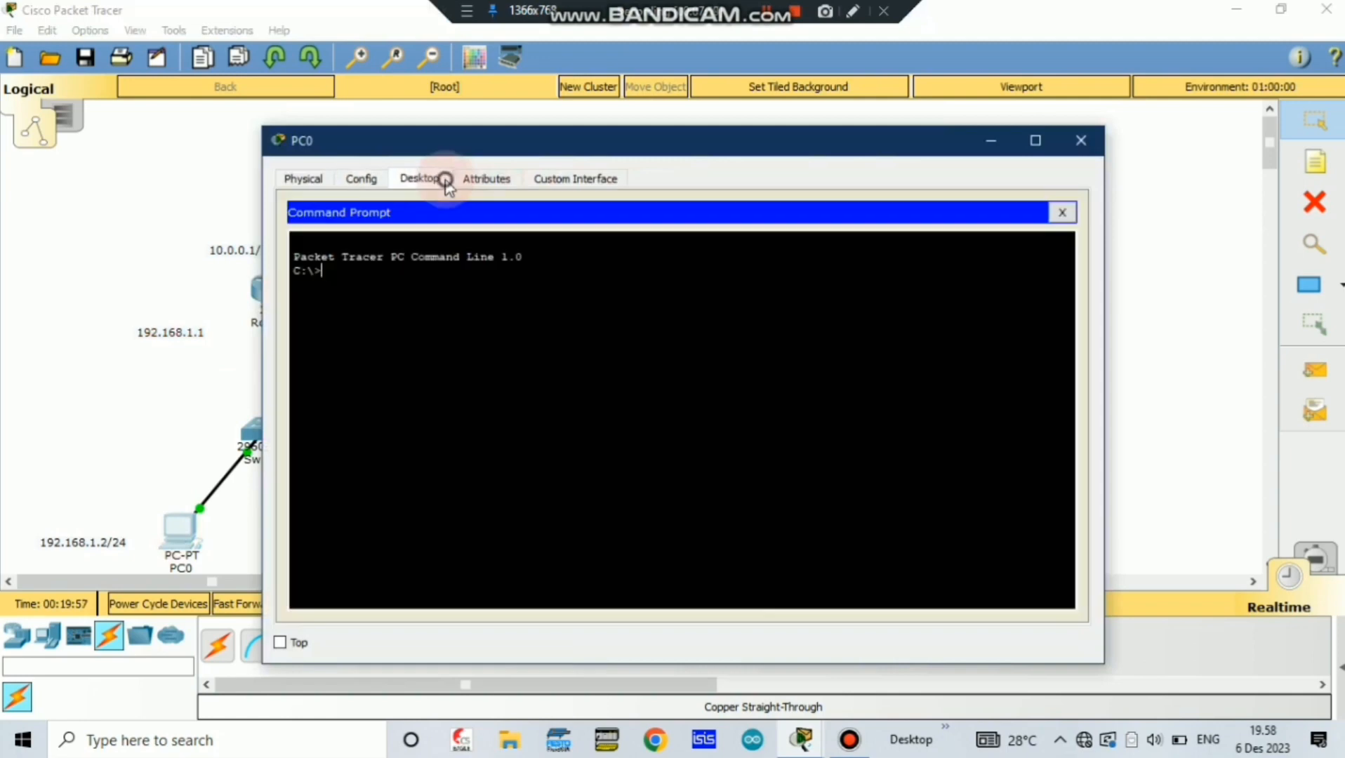
click(1064, 211)
click(360, 294)
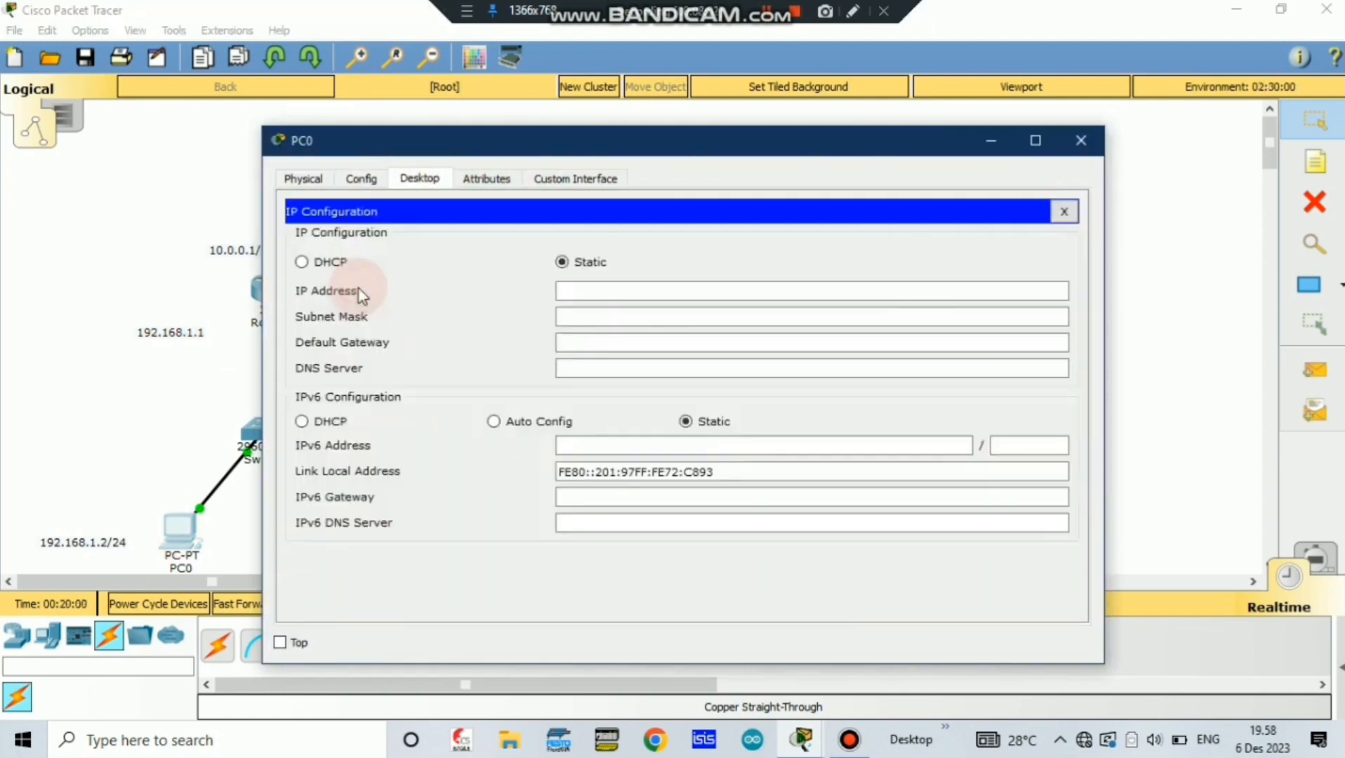
click(600, 293)
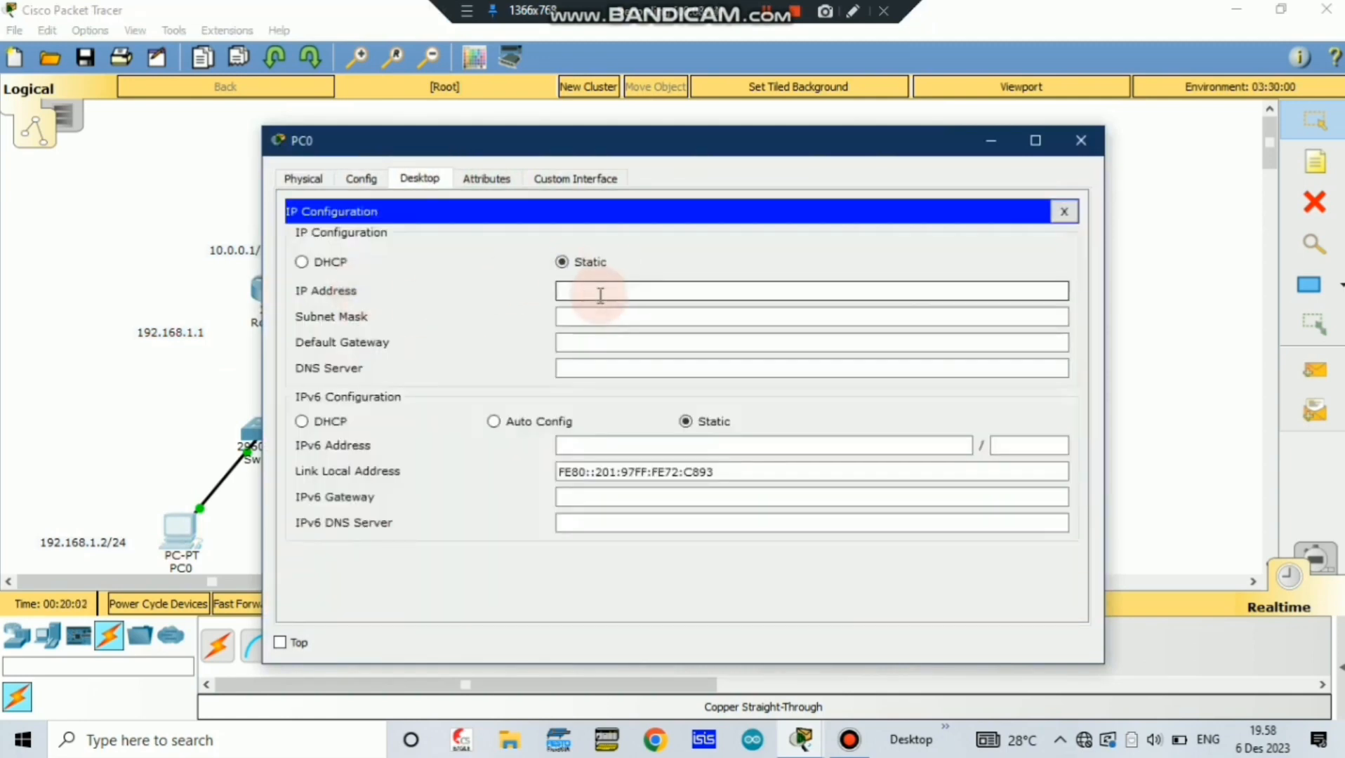
text(192.168.1.2)
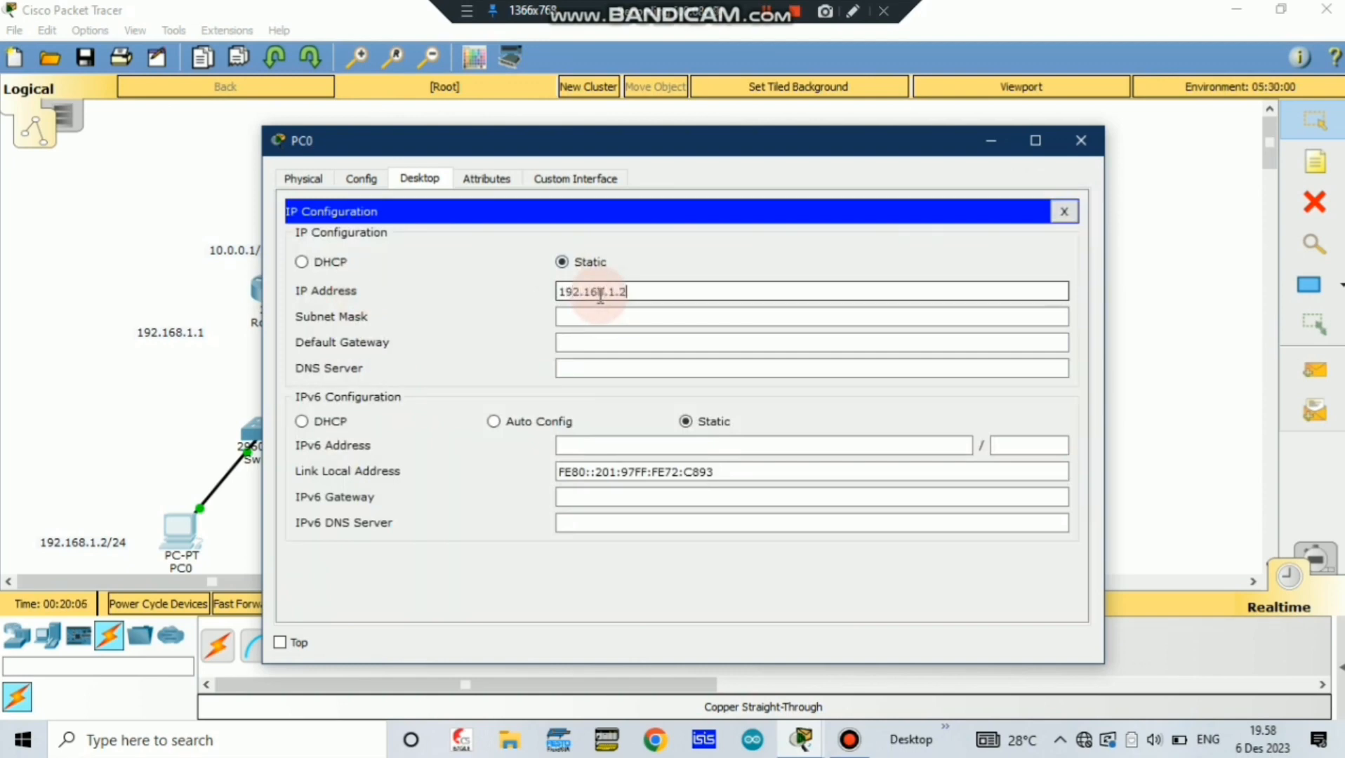
click(632, 324)
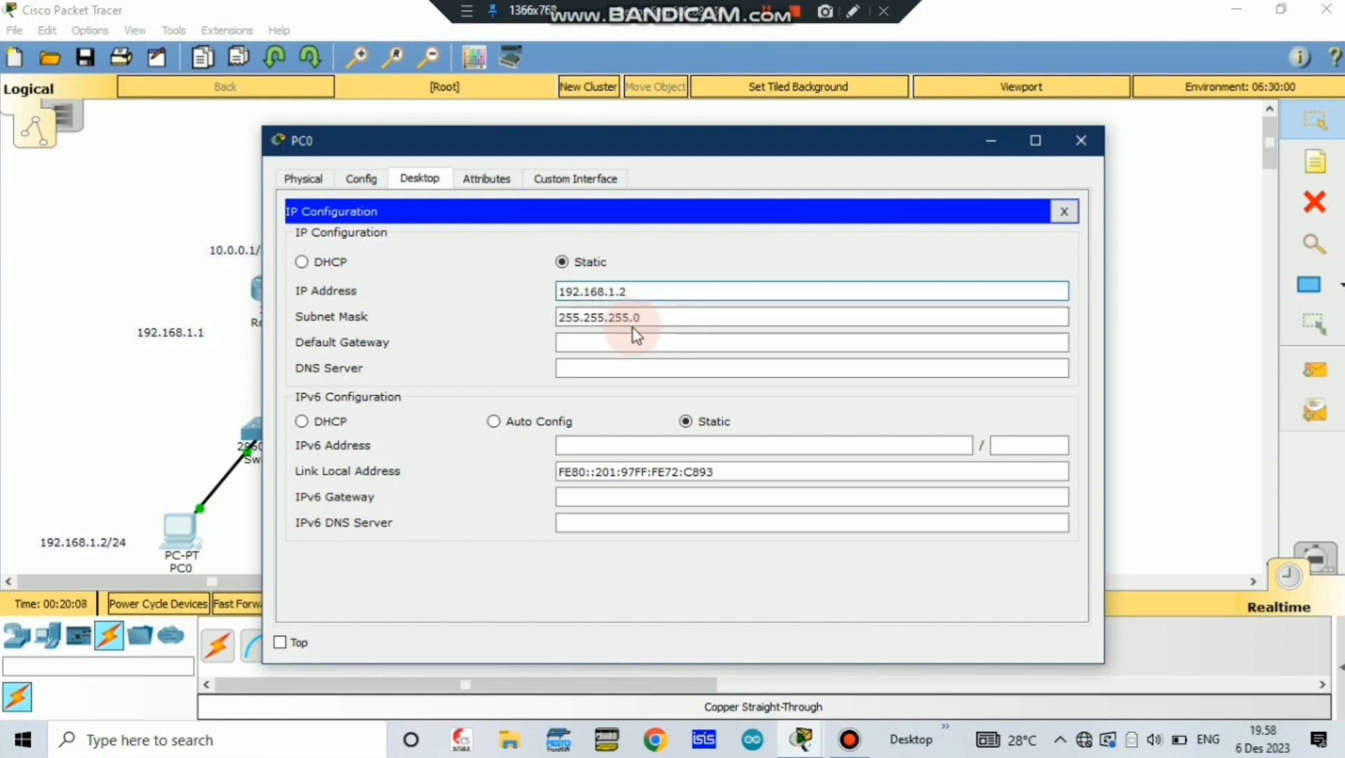
click(1197, 246)
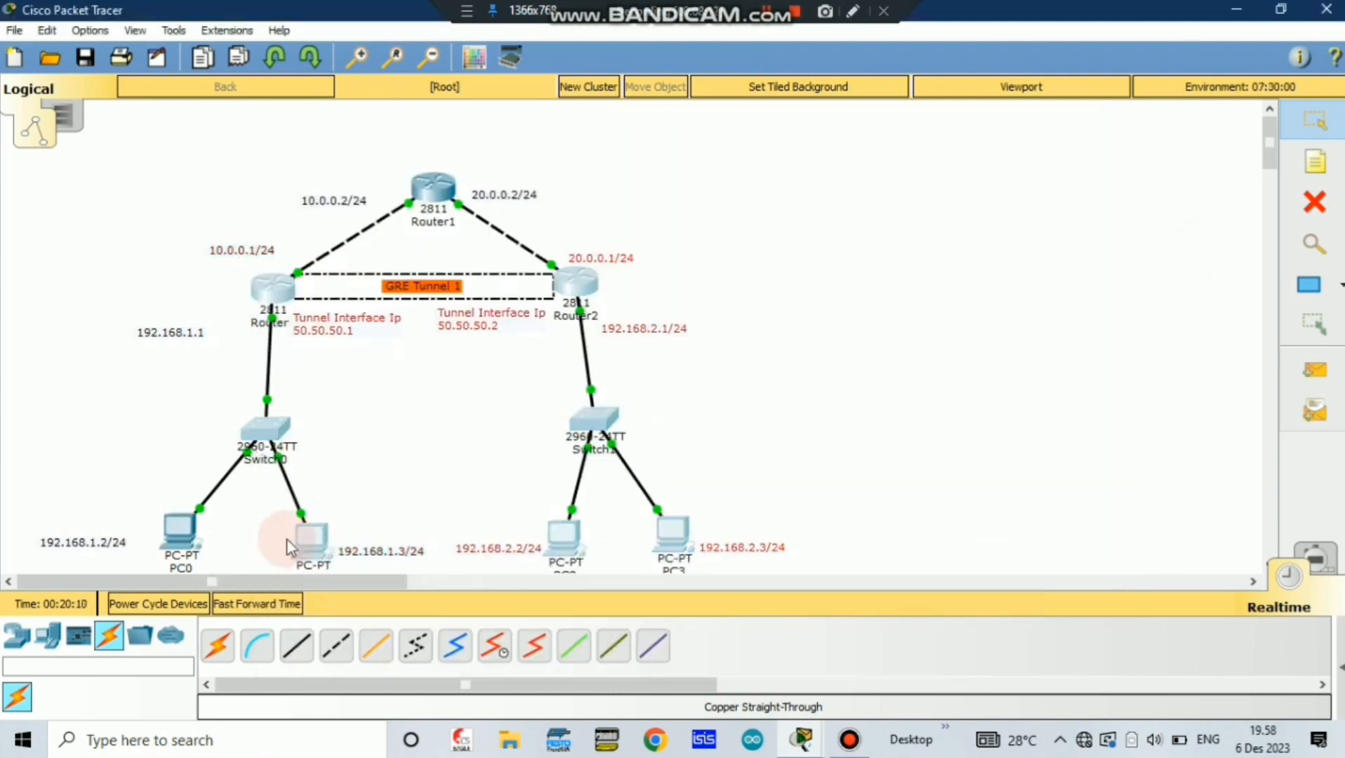
Set PC1's static IP address to 192.168.1.2 in its IP configuration and return to the network topology.
click(312, 540)
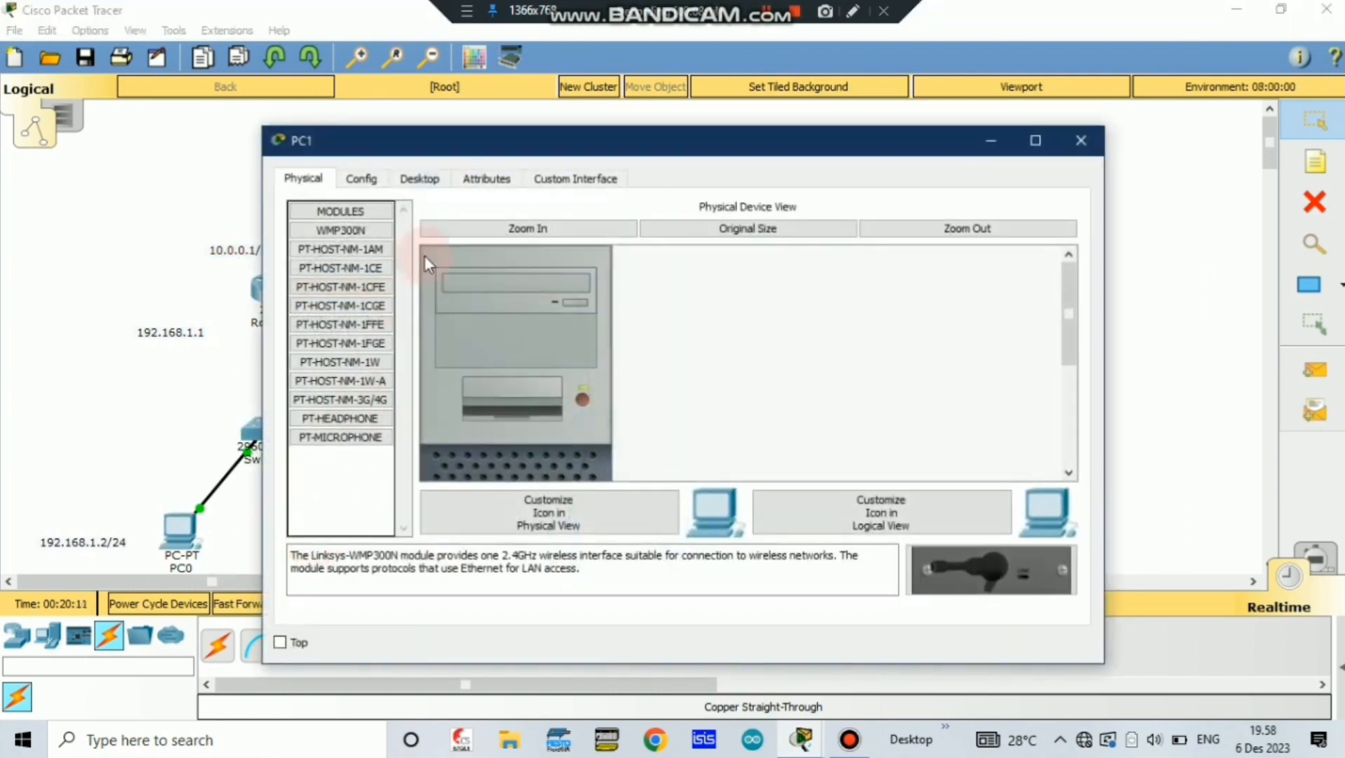
click(421, 181)
click(364, 256)
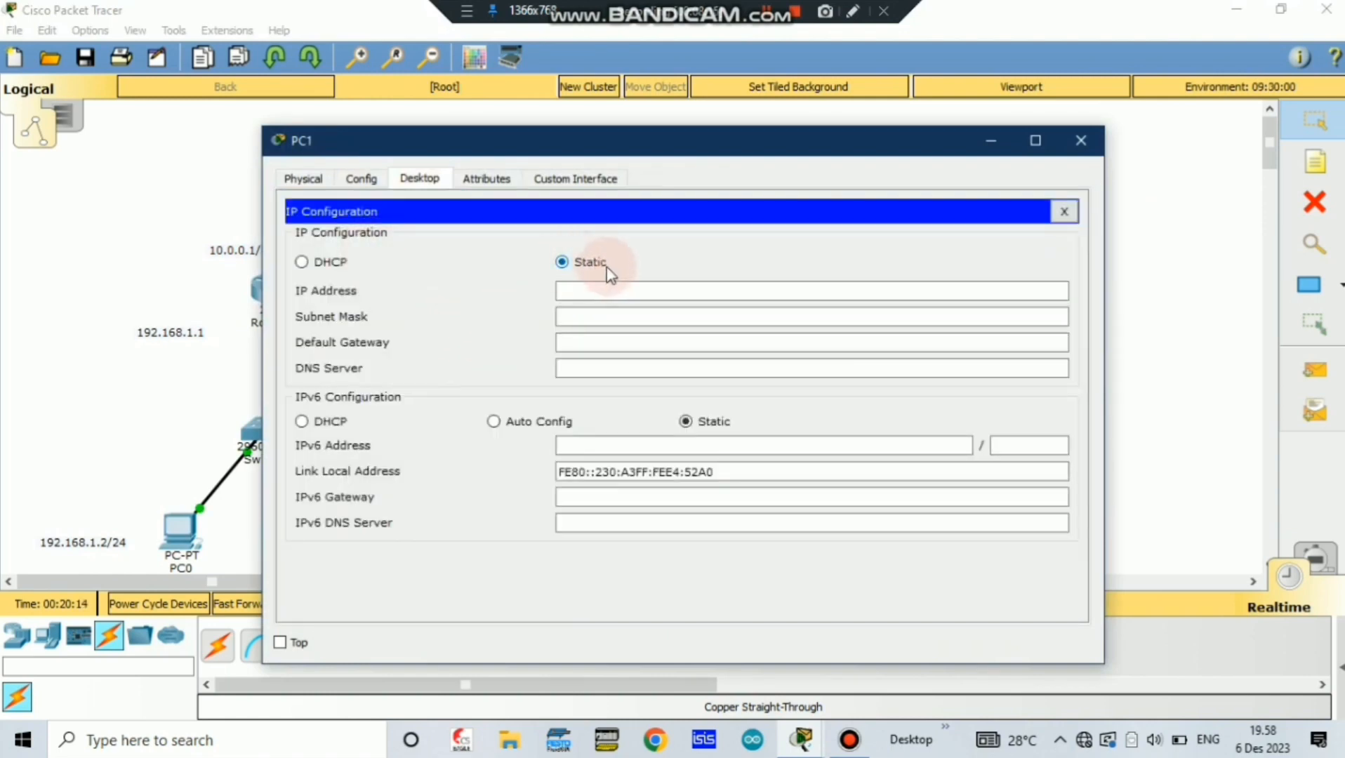
drag(712, 150, 939, 4)
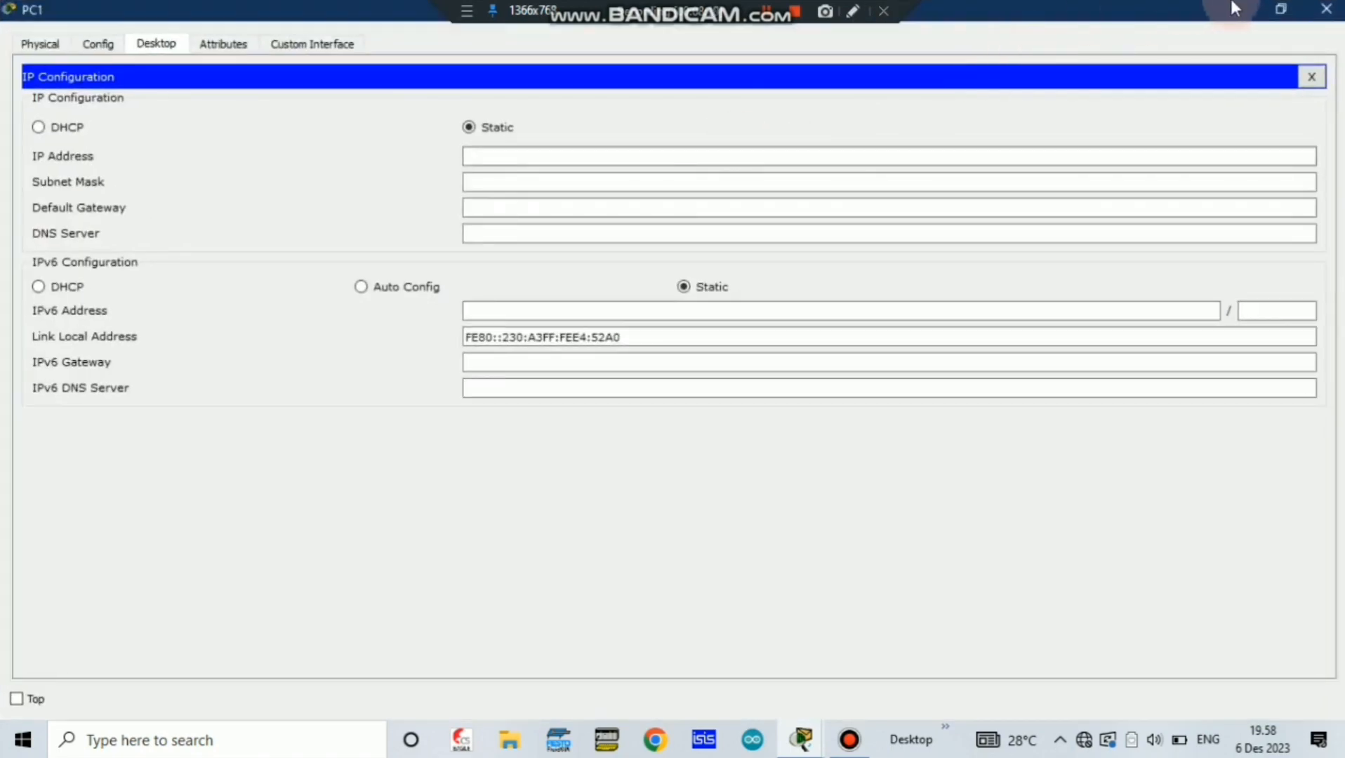
click(1234, 9)
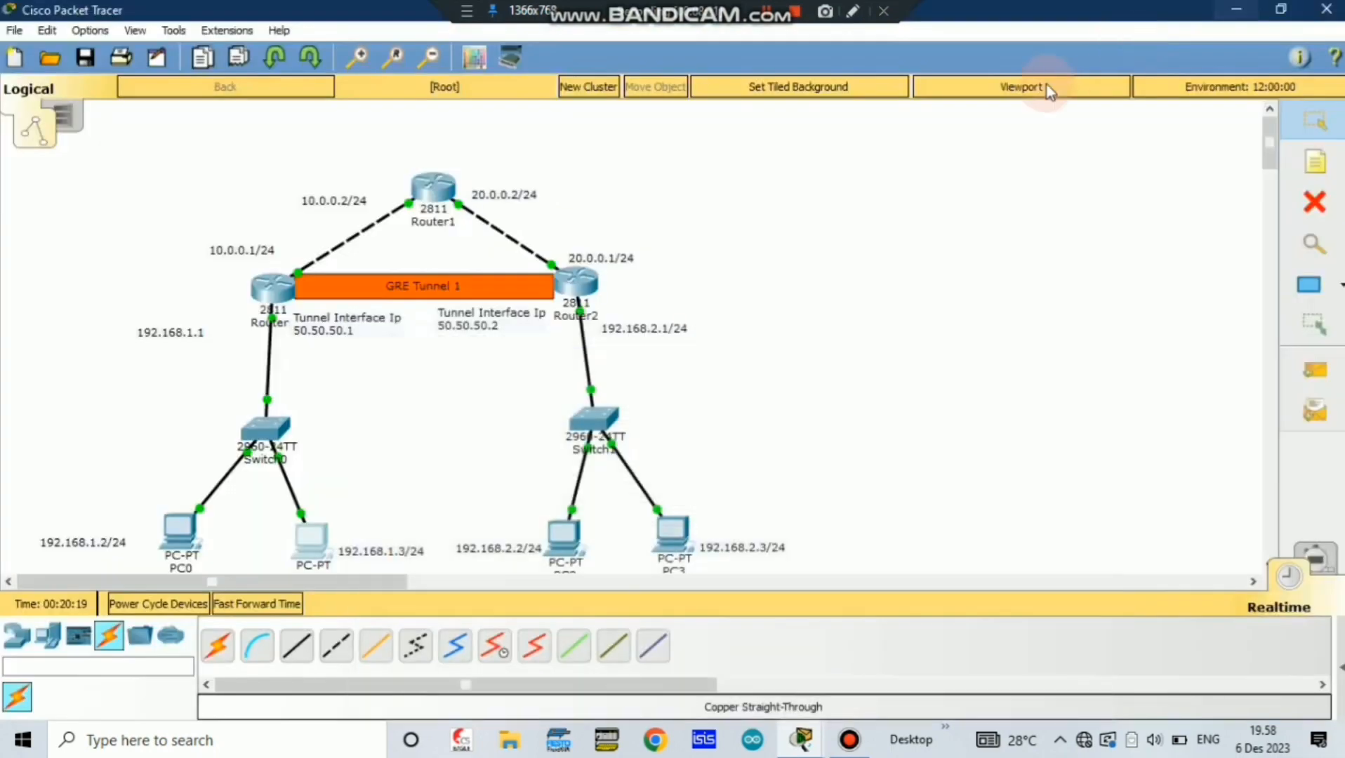
click(323, 544)
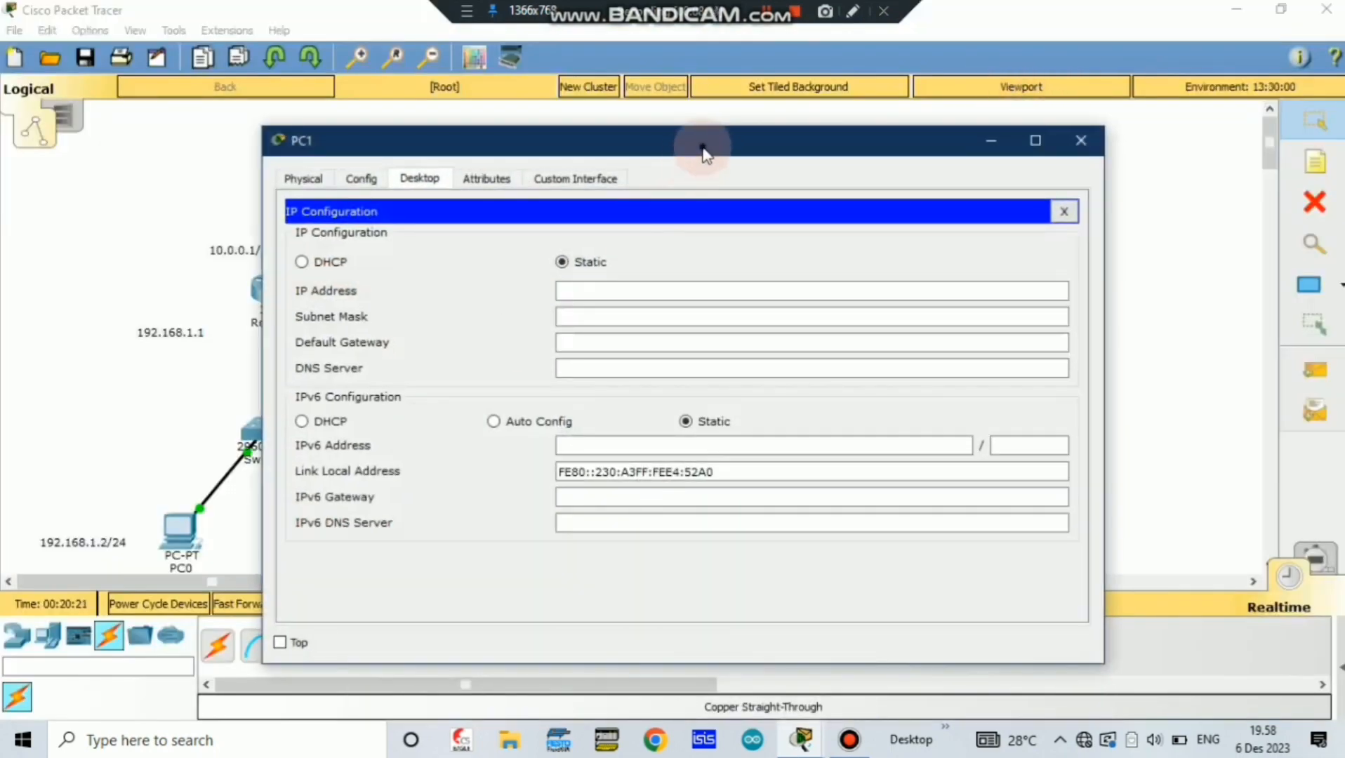
drag(703, 153, 796, 47)
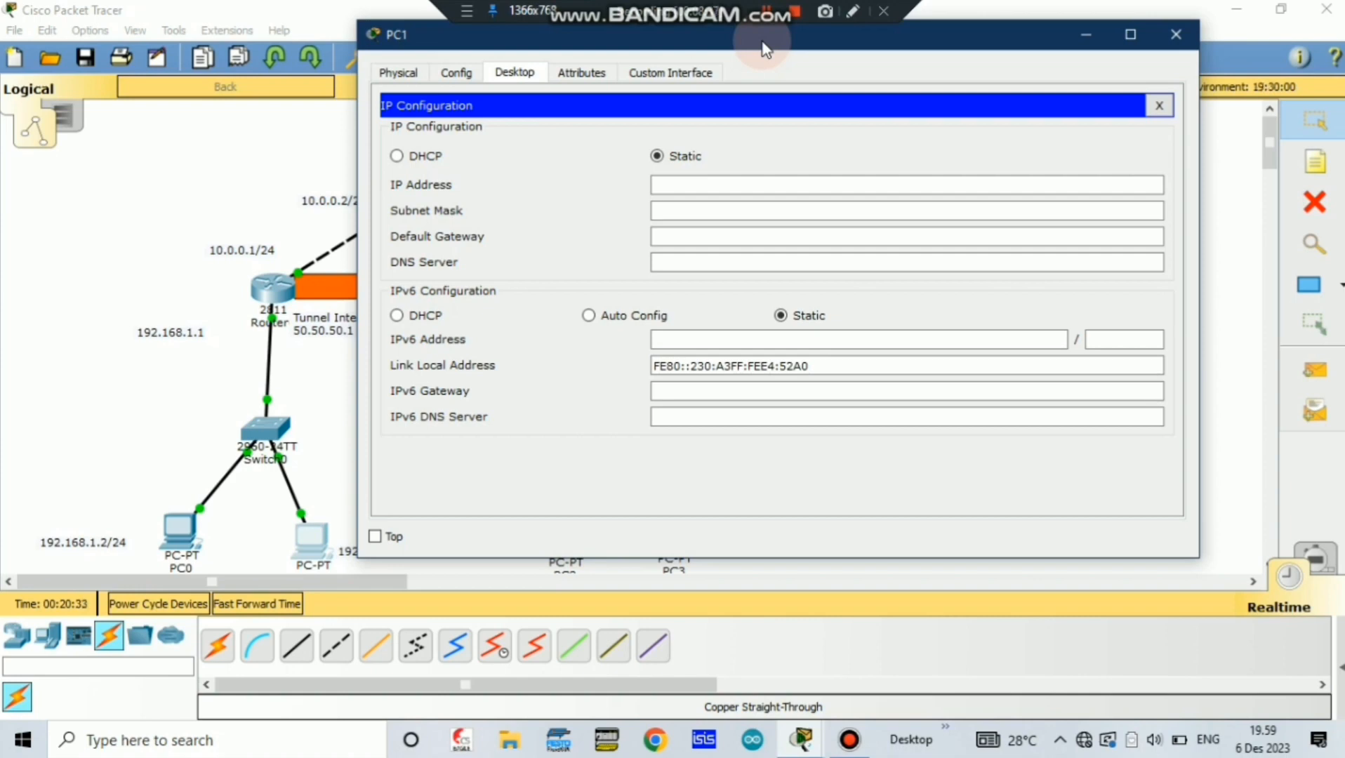
click(737, 185)
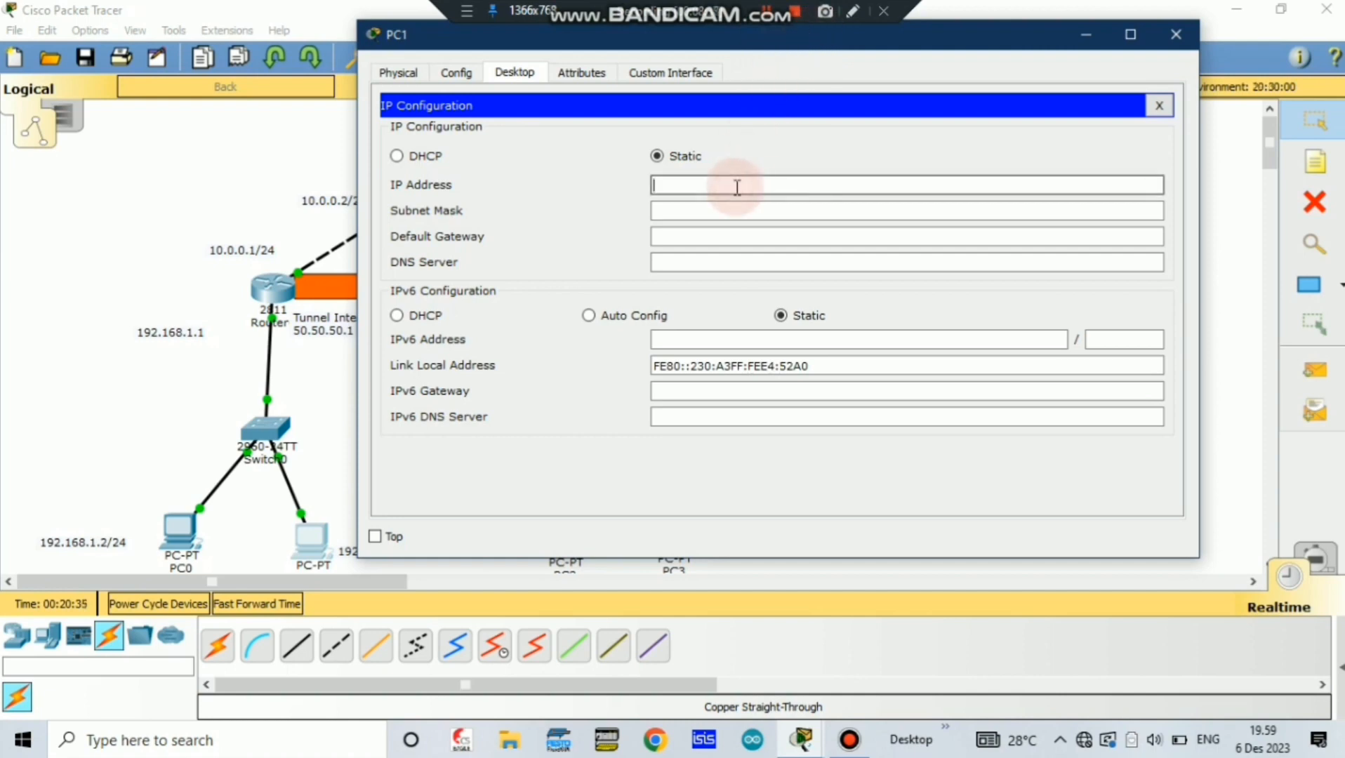
text(192.168.)
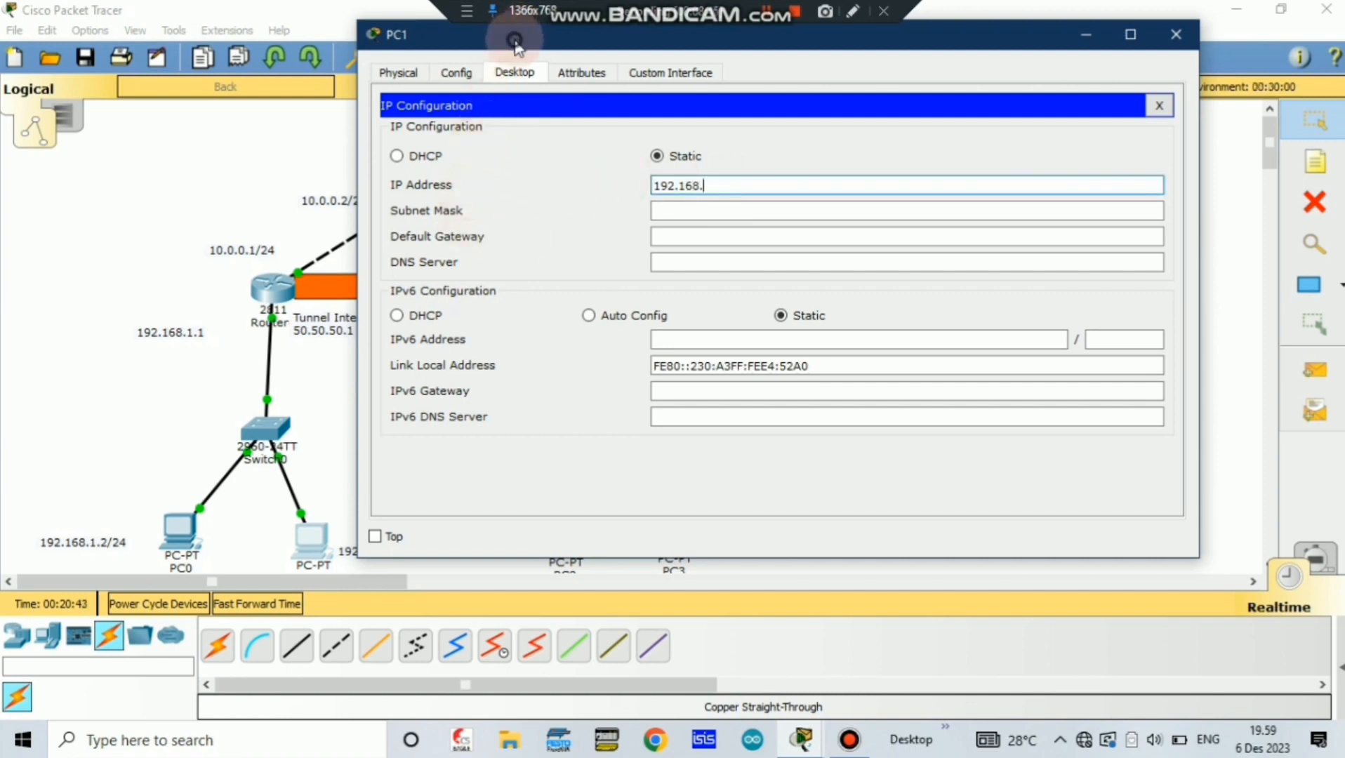
drag(516, 43, 525, 11)
text(1)
click(532, 160)
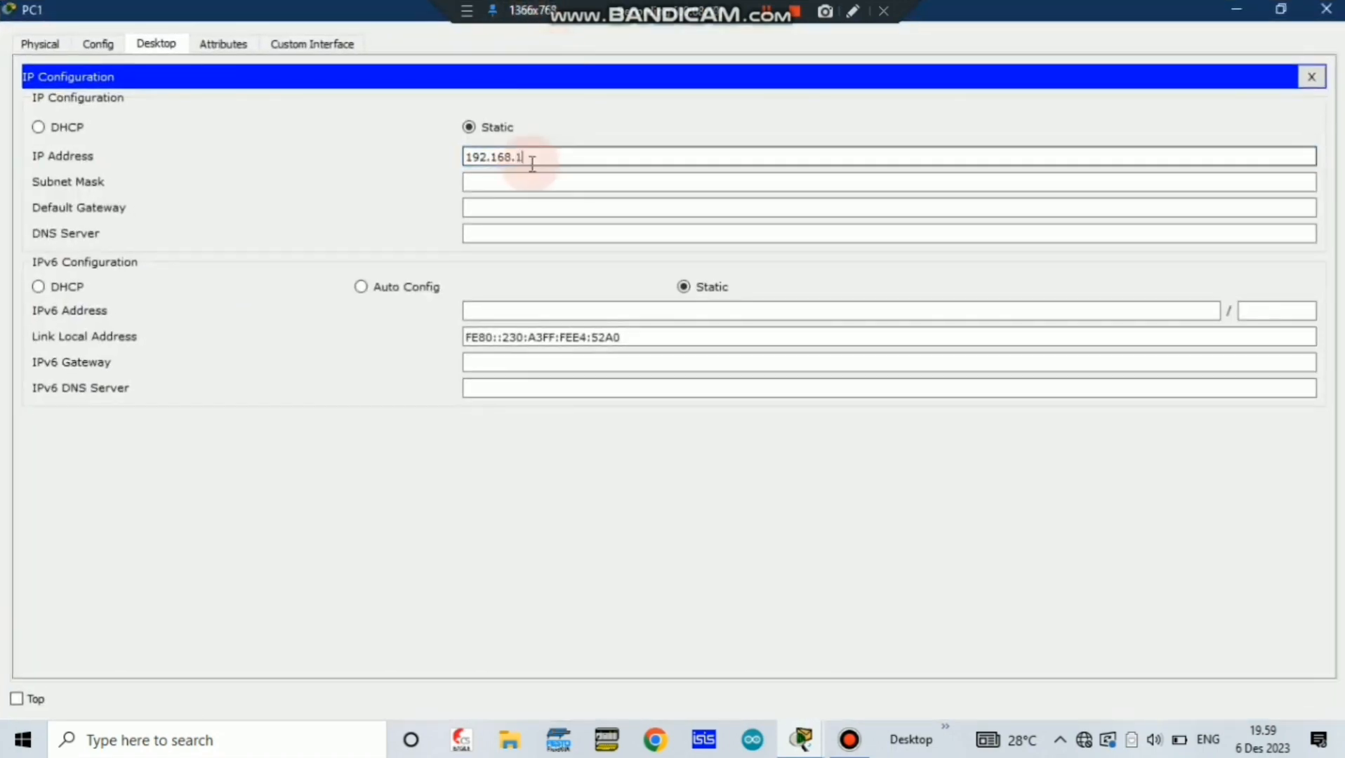
text(.2)
click(1327, 9)
click(469, 473)
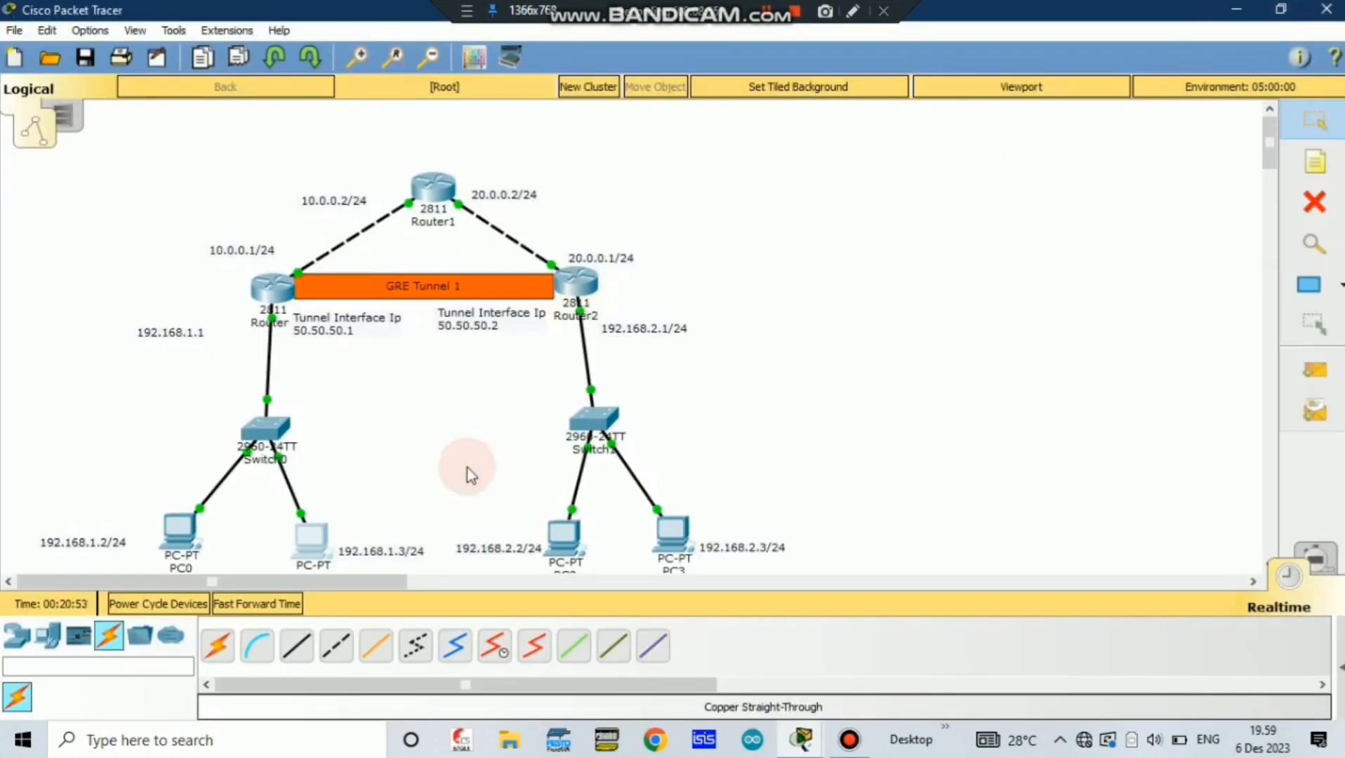
Set PC2's static IP address to 192.168.2.2 with subnet mask 255.255.255.0 in its IP configuration.
click(564, 536)
click(422, 179)
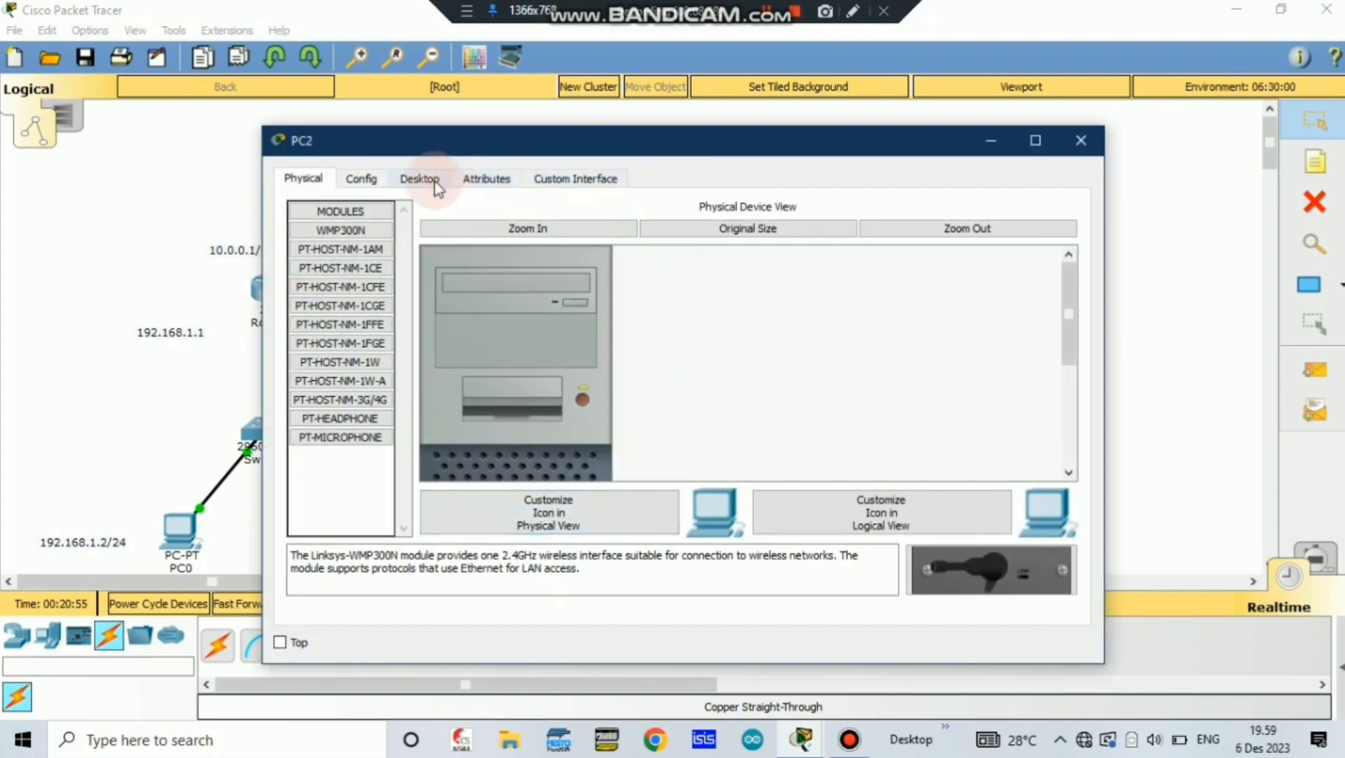
click(358, 269)
click(572, 293)
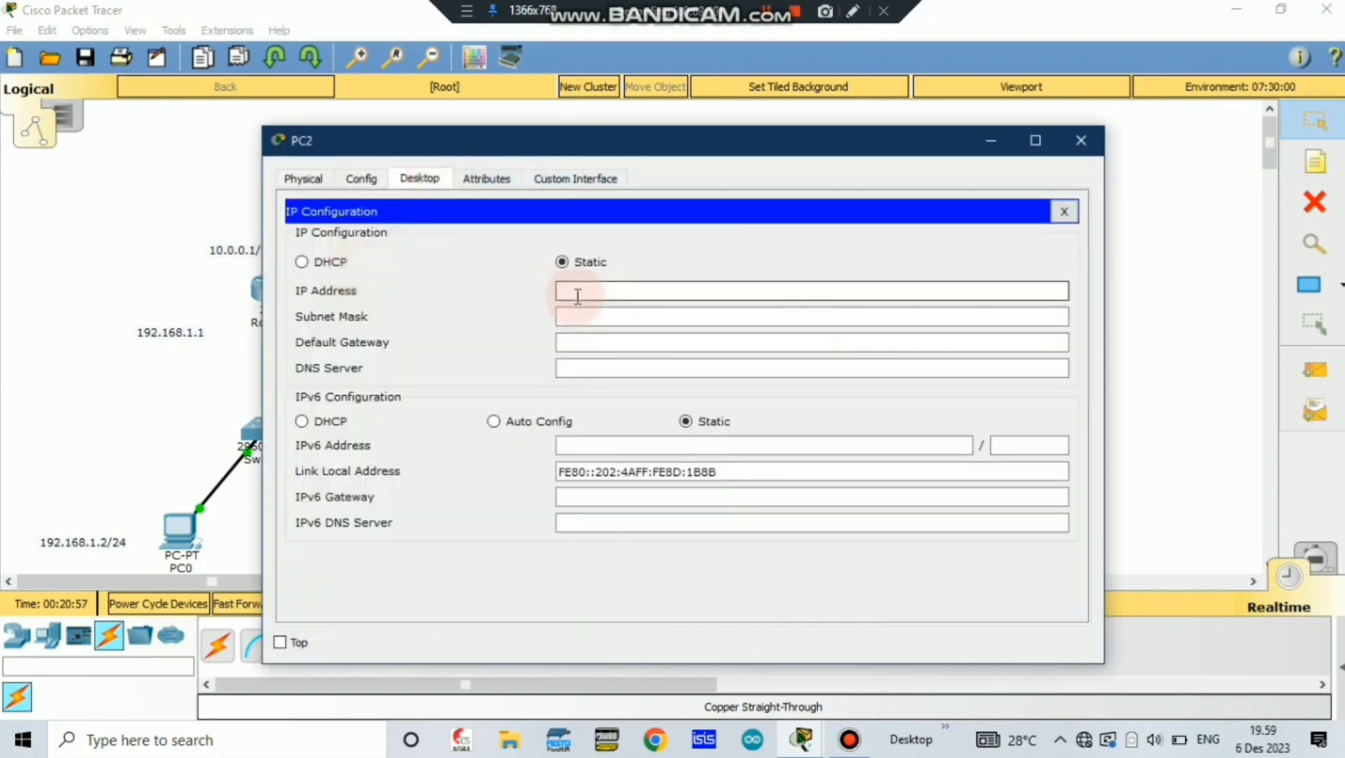
text(192.168.2.2)
key(Tab)
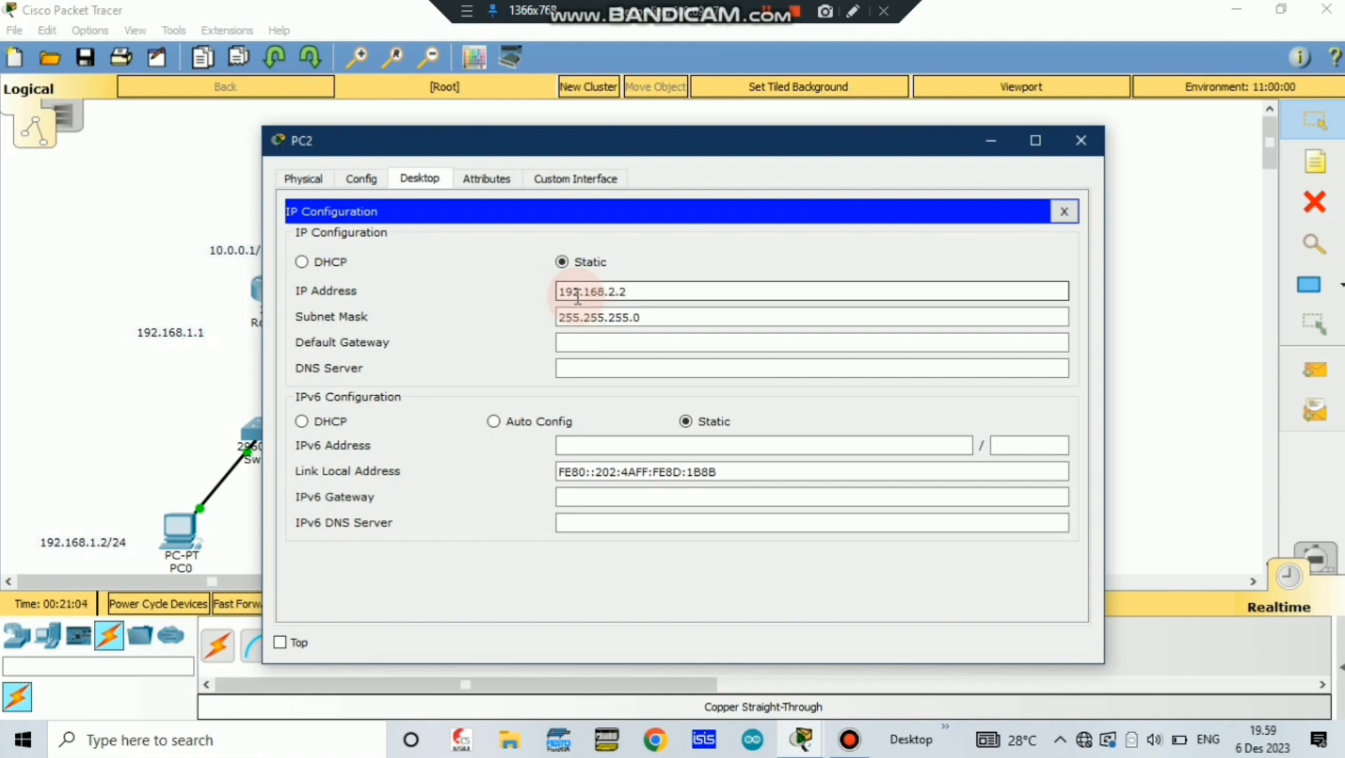
click(1203, 294)
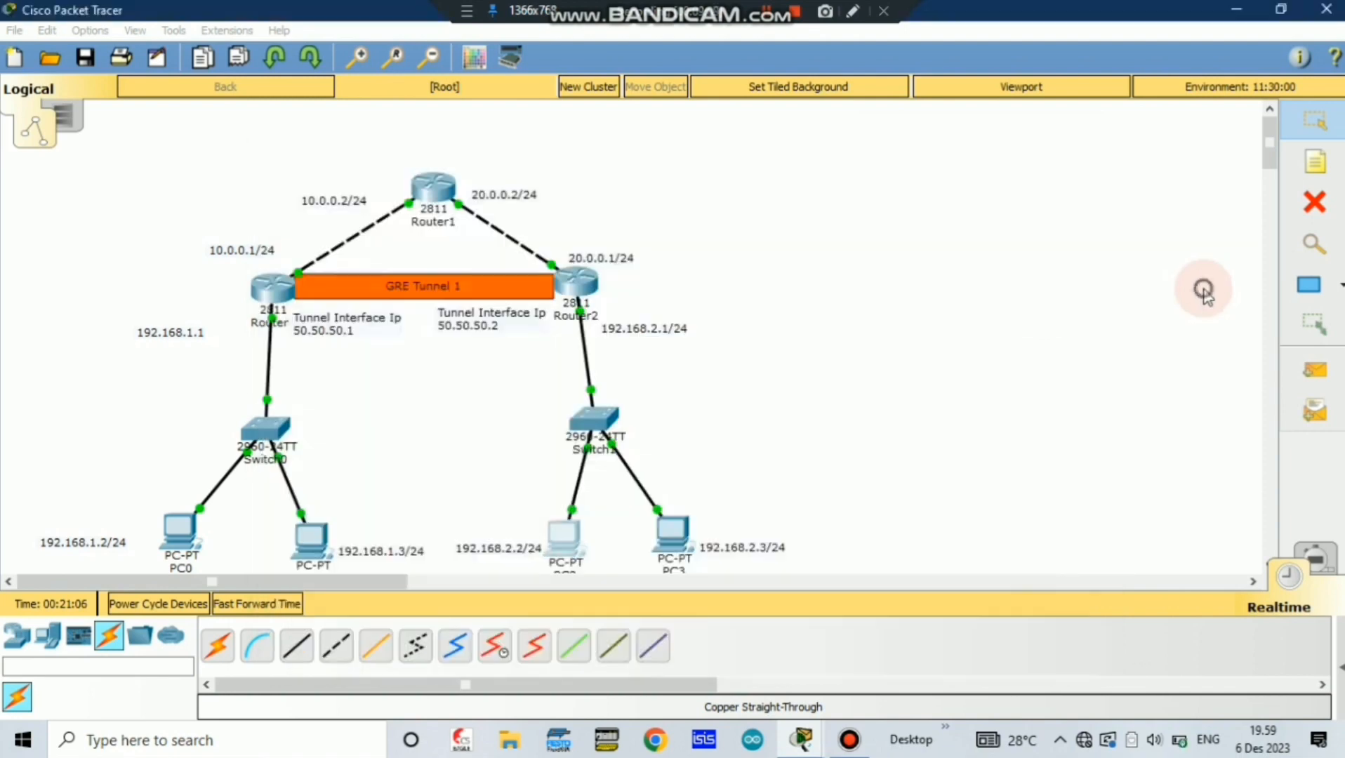
click(570, 546)
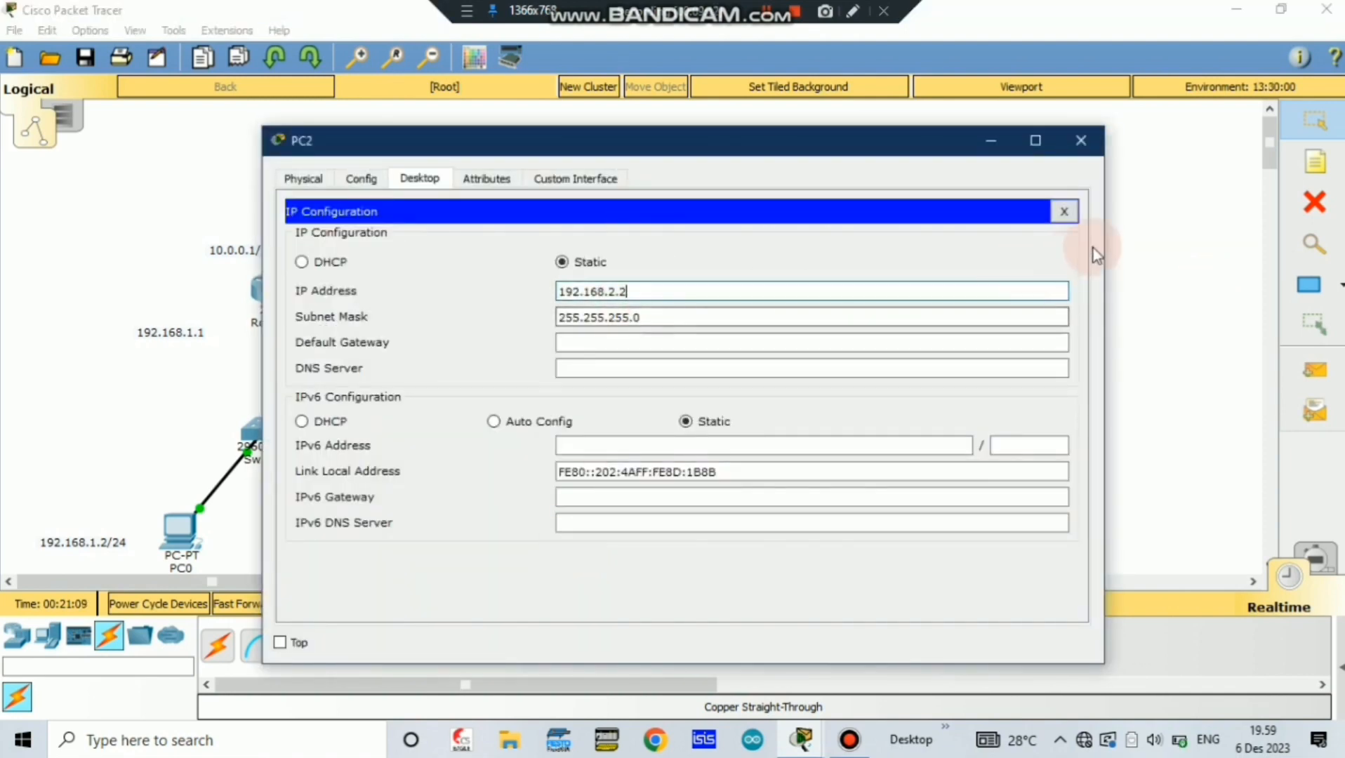
click(1162, 274)
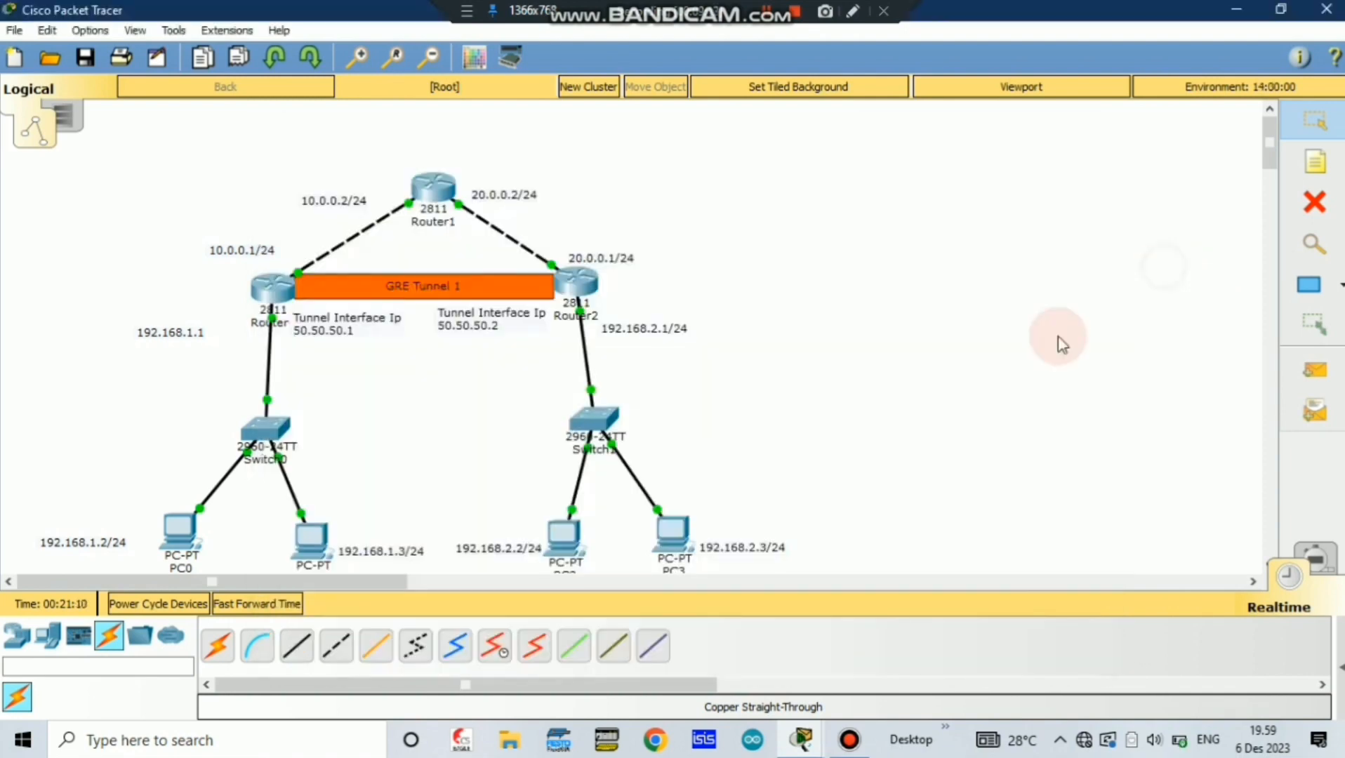
Set PC3's static IP address to 192.168.2.3 in its IP configuration and close the device window.
click(674, 528)
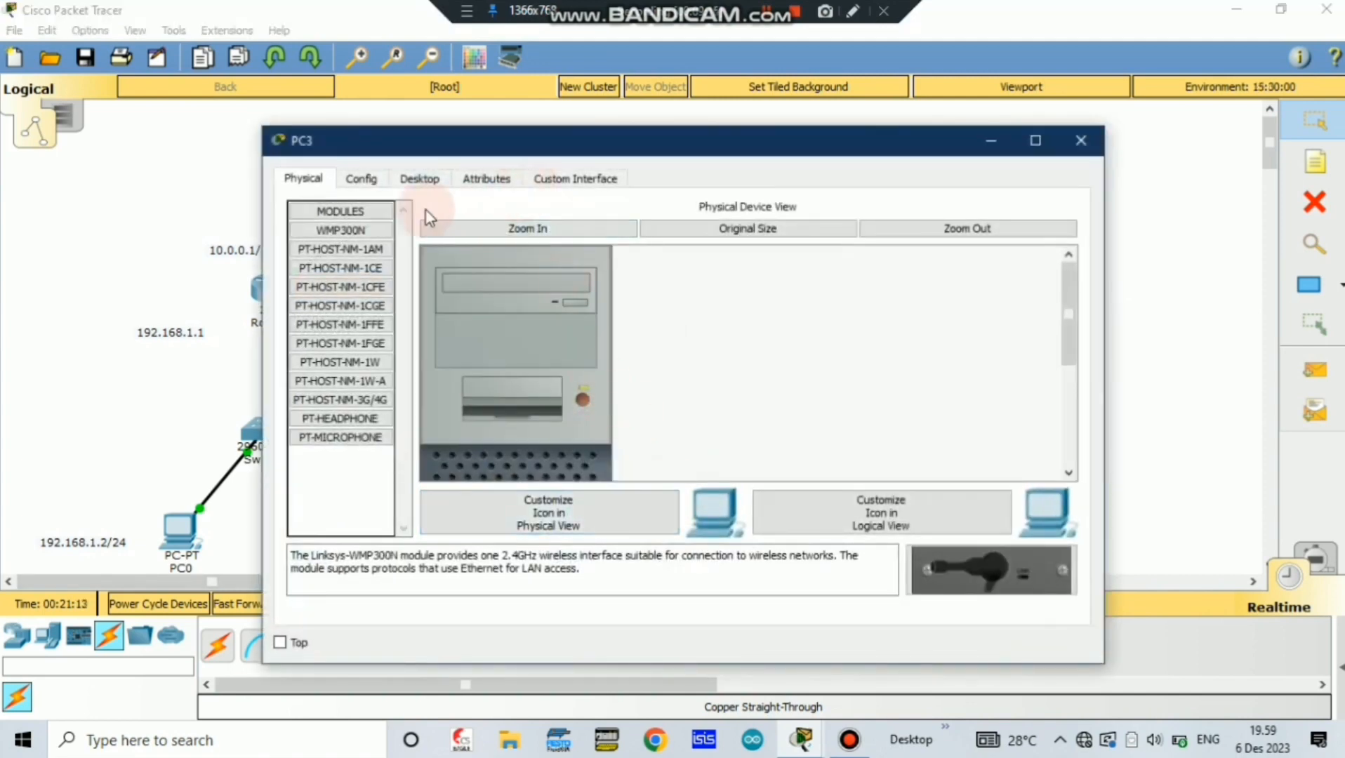
click(421, 180)
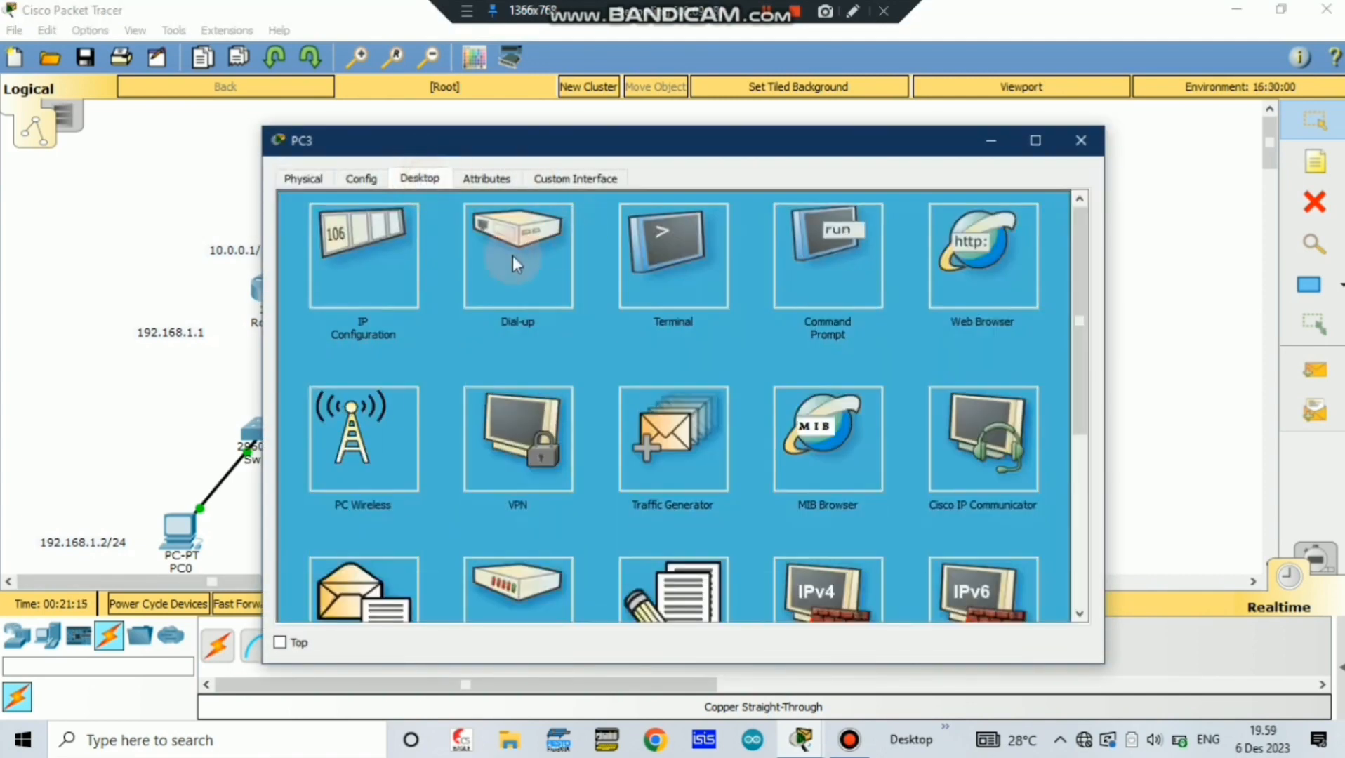
click(362, 264)
click(639, 291)
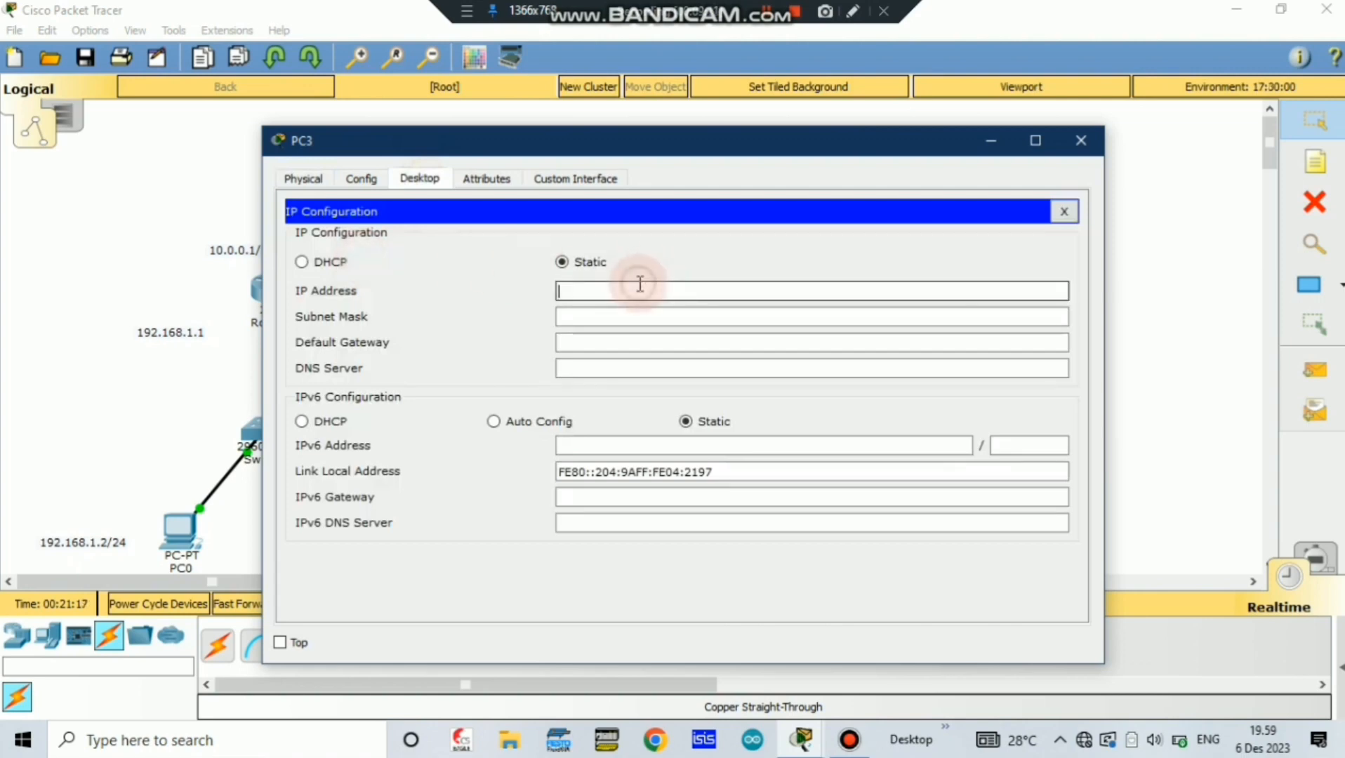
text(192.168.2.3)
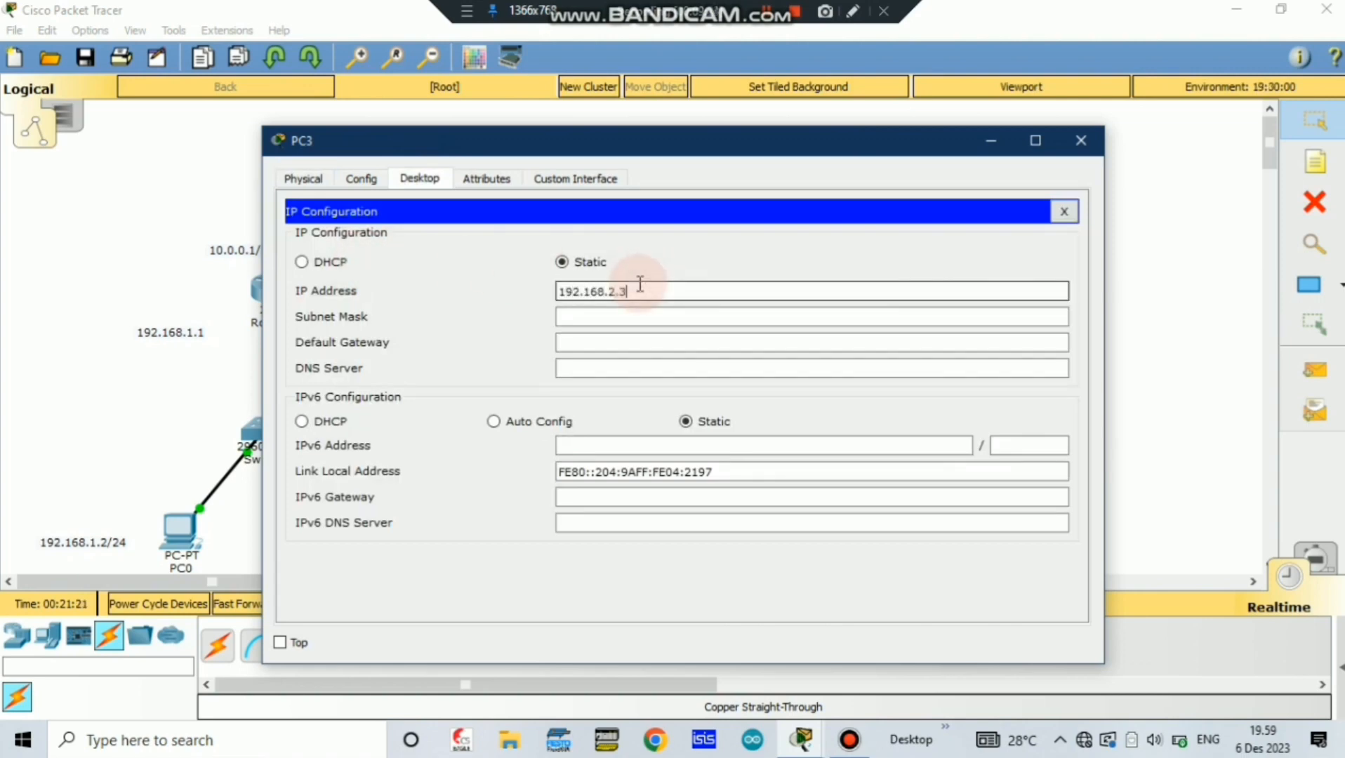
key(alt+F4)
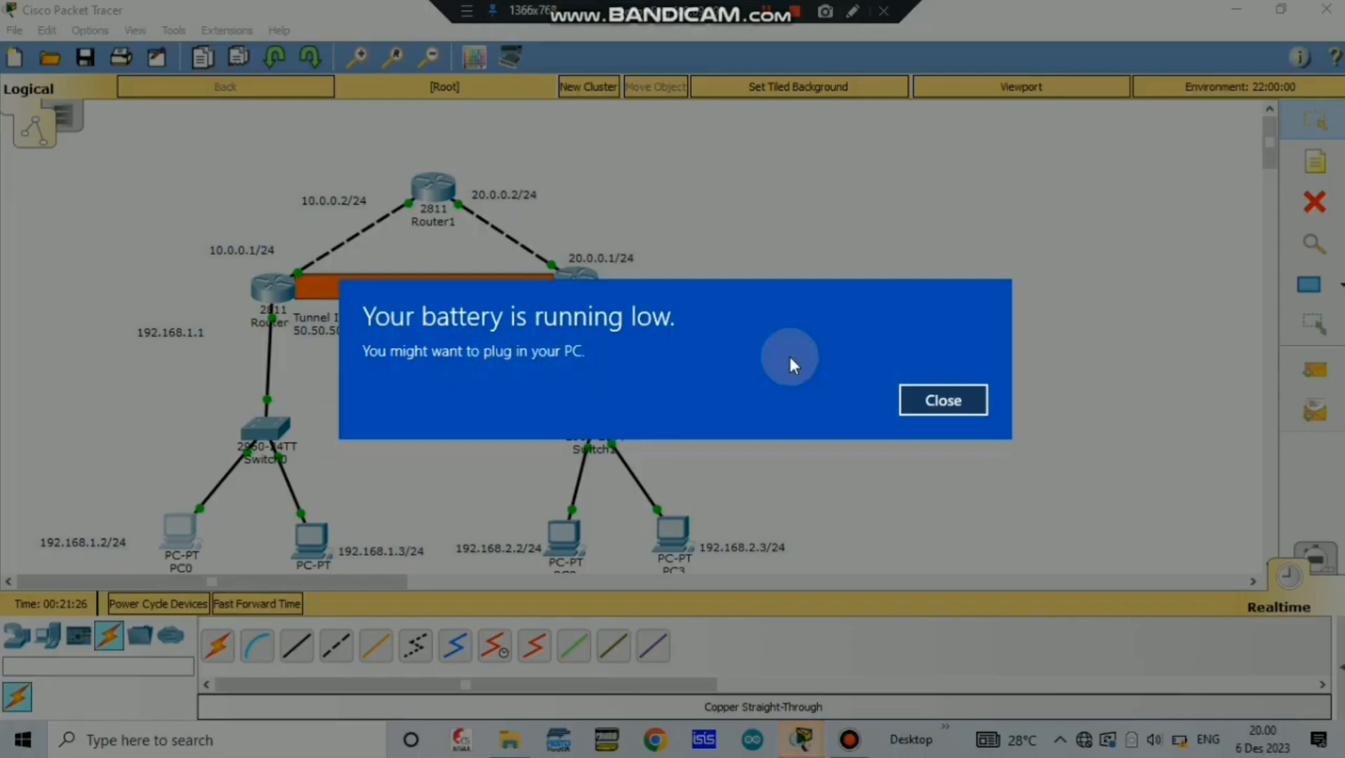
Dismiss the low-battery notice and ping 192.168.2.2 from PC0's command prompt.
click(935, 402)
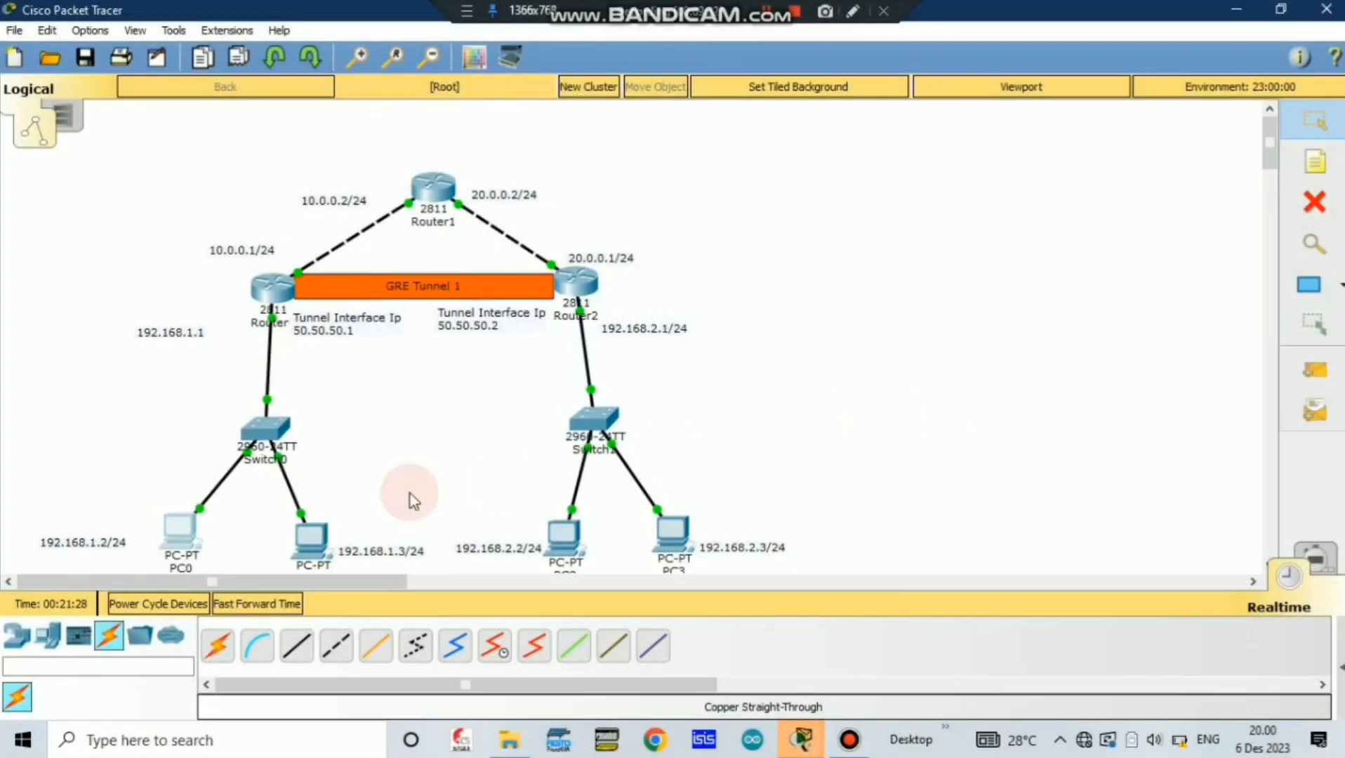
click(181, 528)
click(631, 292)
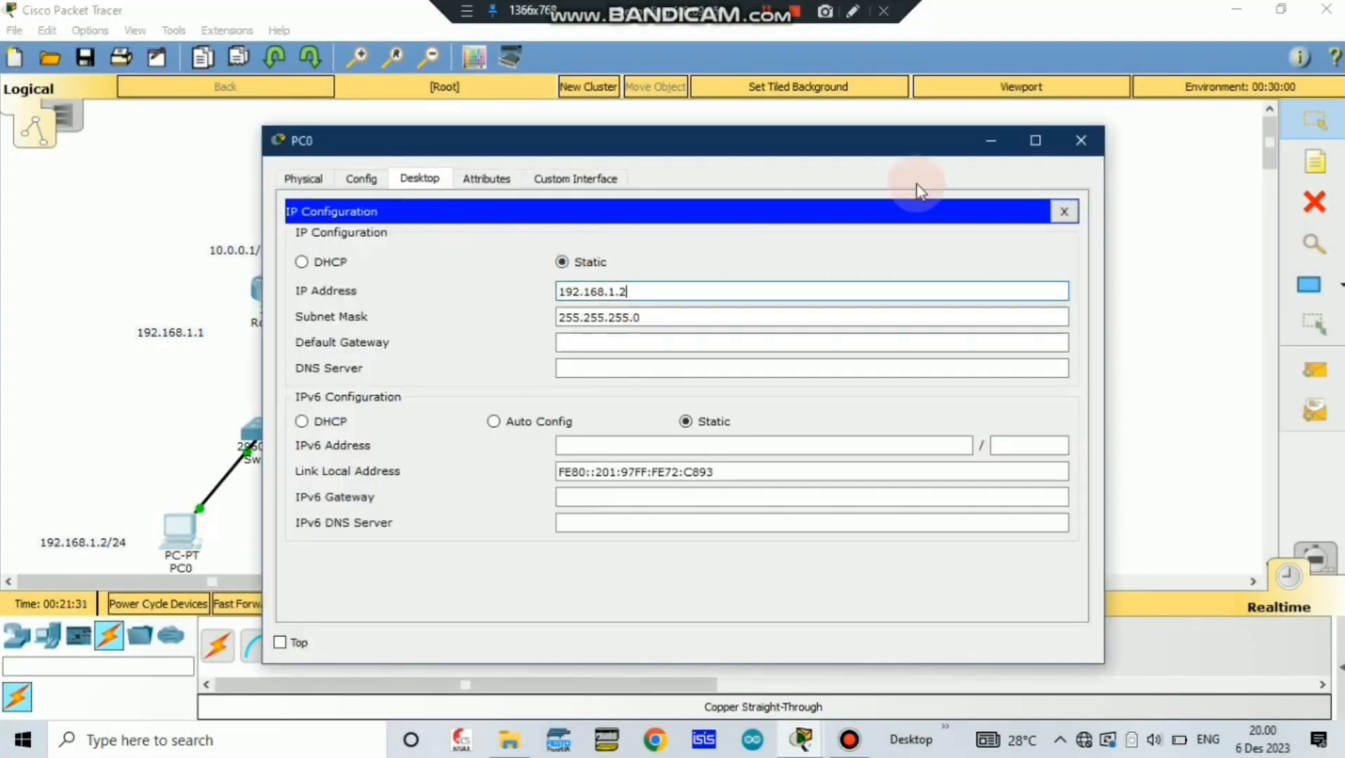
click(344, 179)
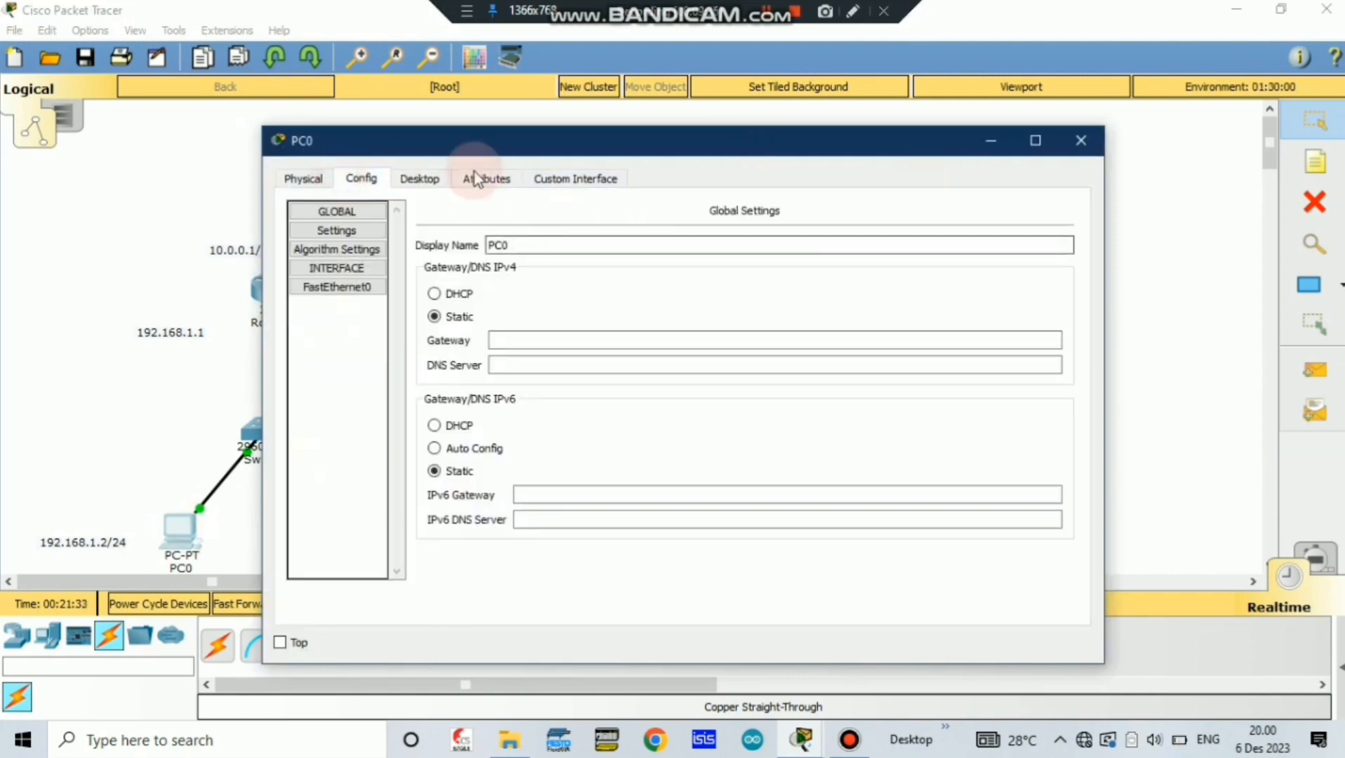
click(420, 178)
click(1064, 212)
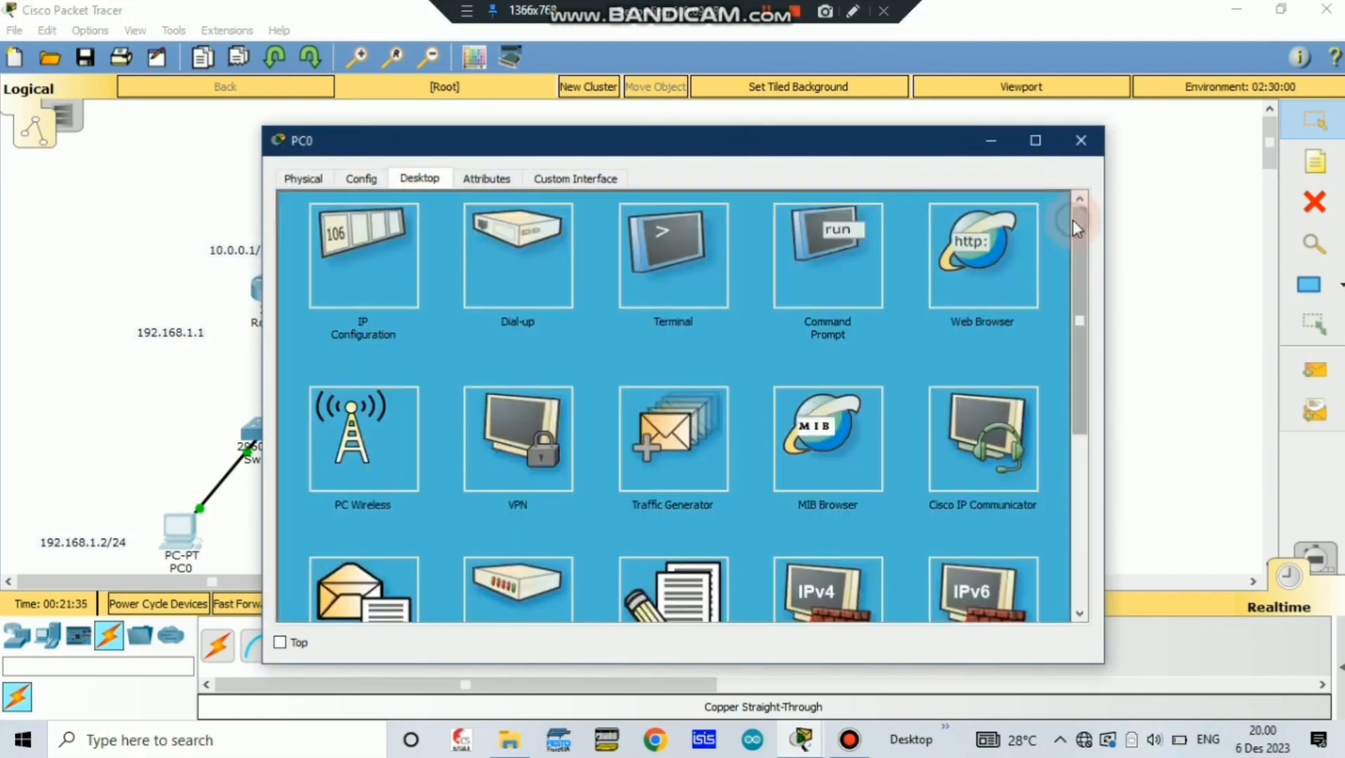
click(810, 244)
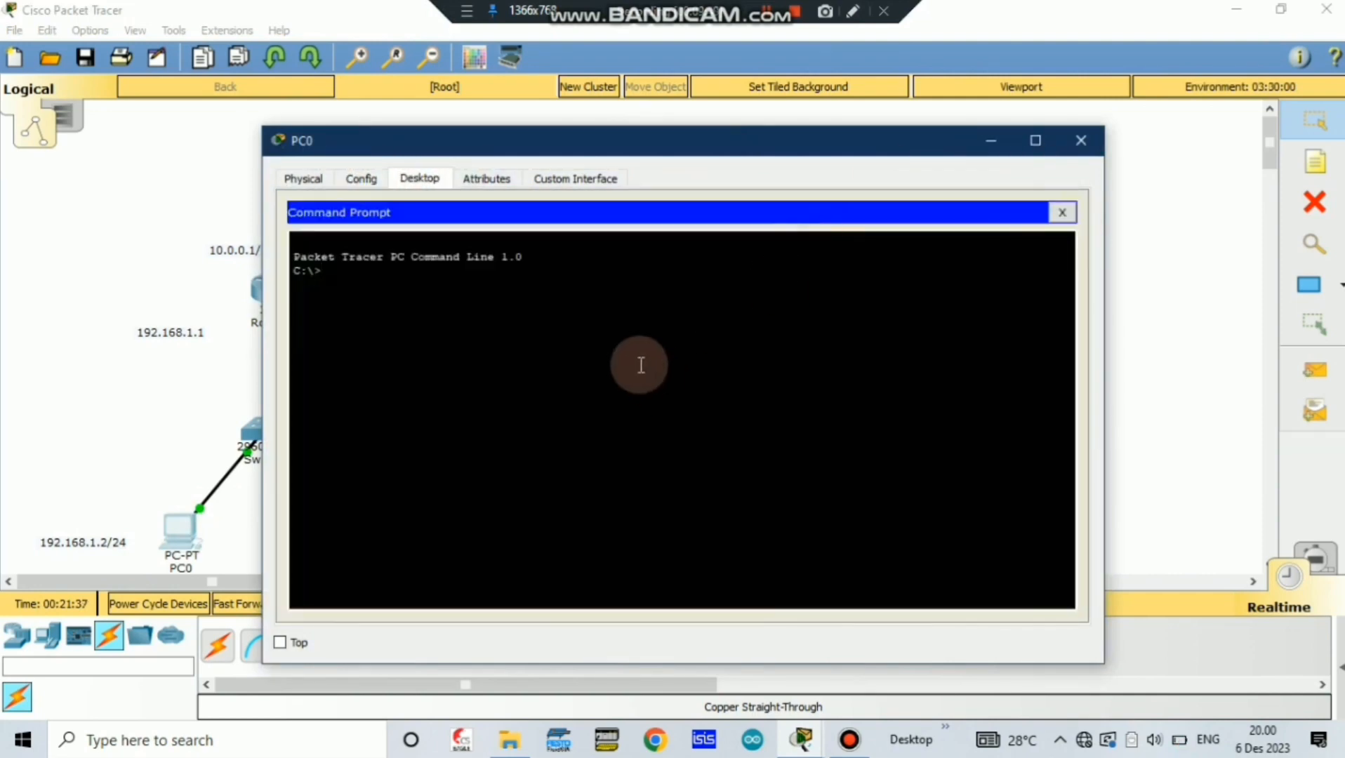
text(ping 192.168.2.2)
key(Return)
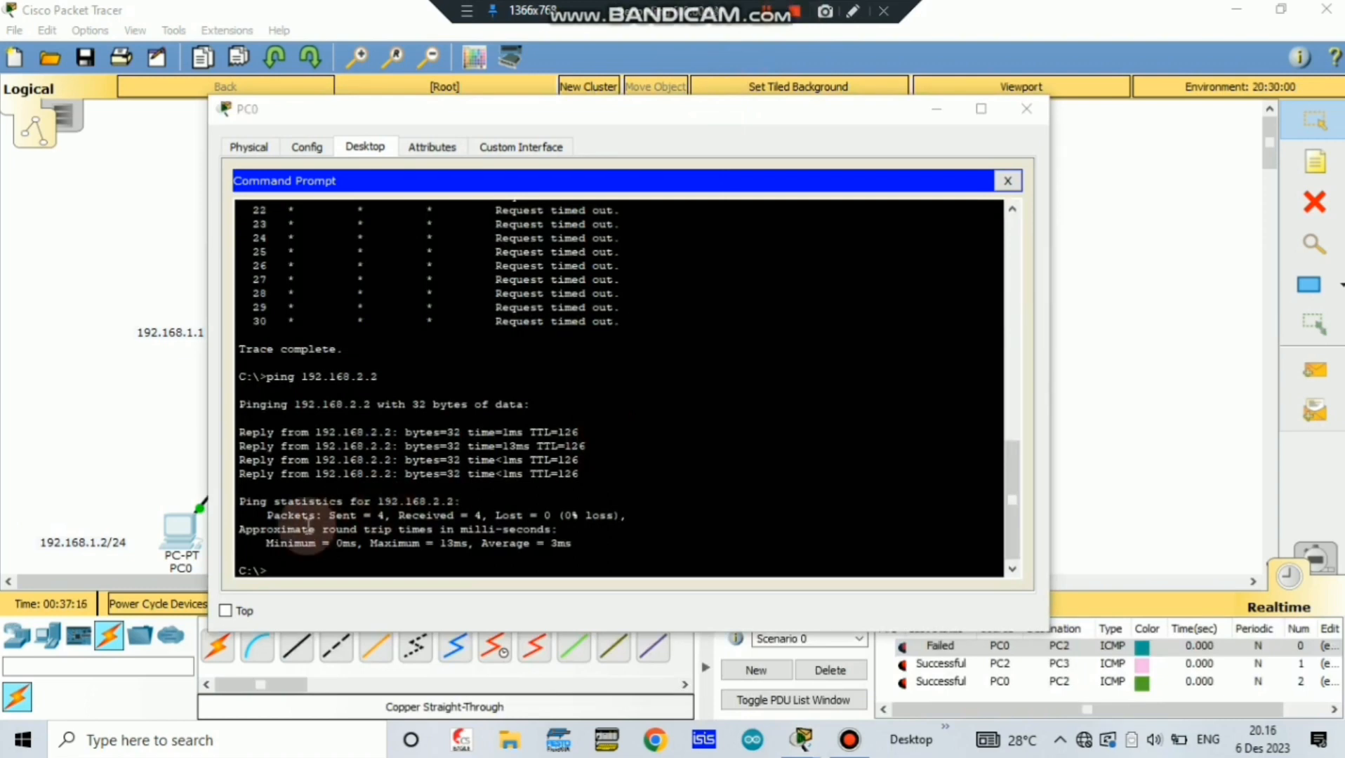
Trace the route from PC0 to PC2 with tracert 192.168.2.2 and return to the network topology.
click(293, 568)
text(pi)
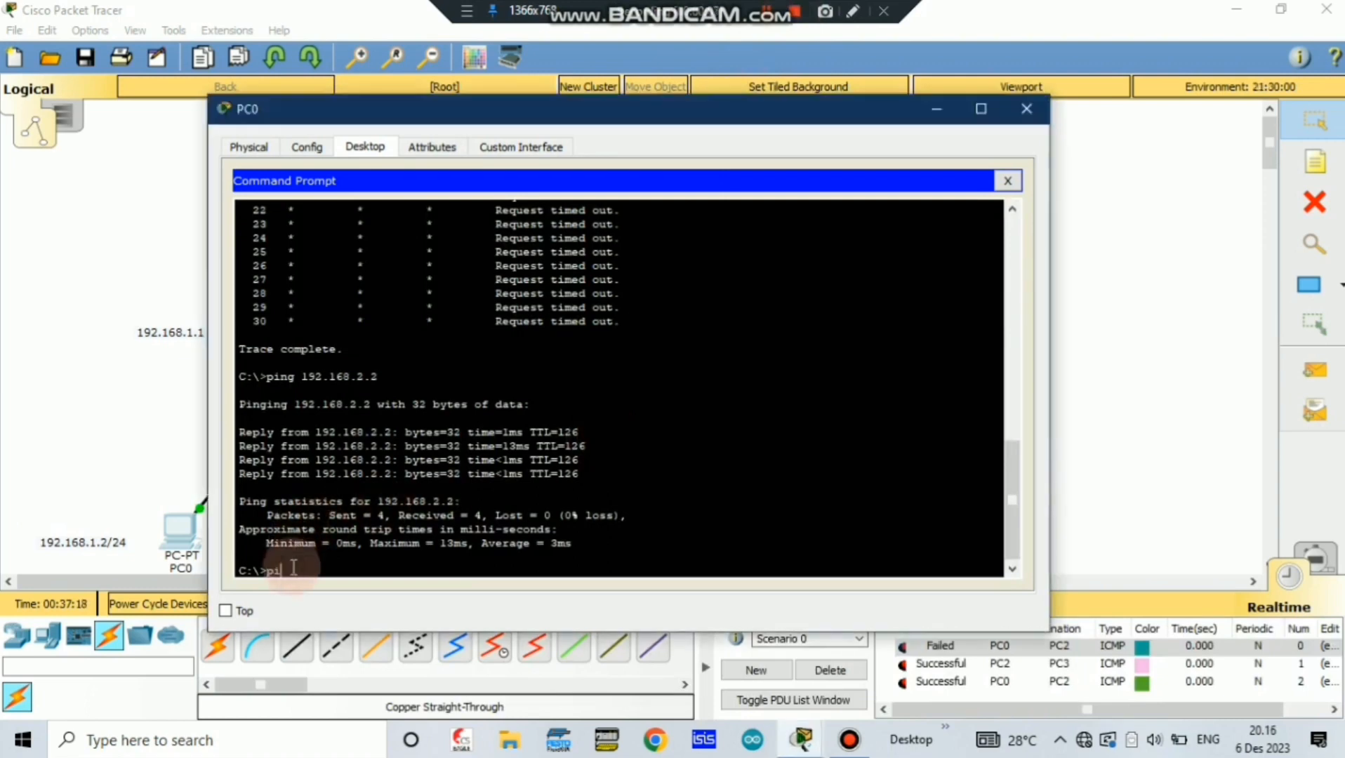
text(ng)
key(BackSpace)
key(BackSpace)
key(BackSpace)
key(BackSpace)
text(ert 192.168.2.2)
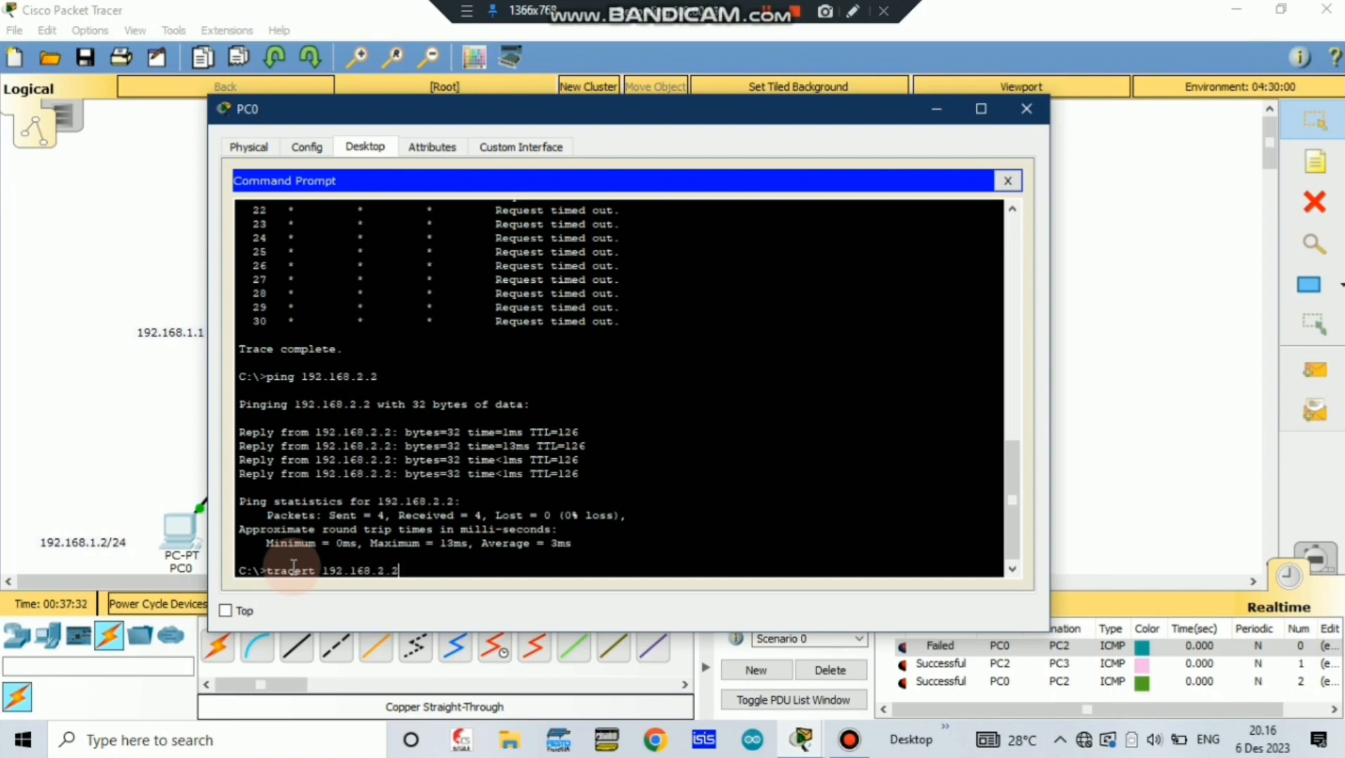
key(Return)
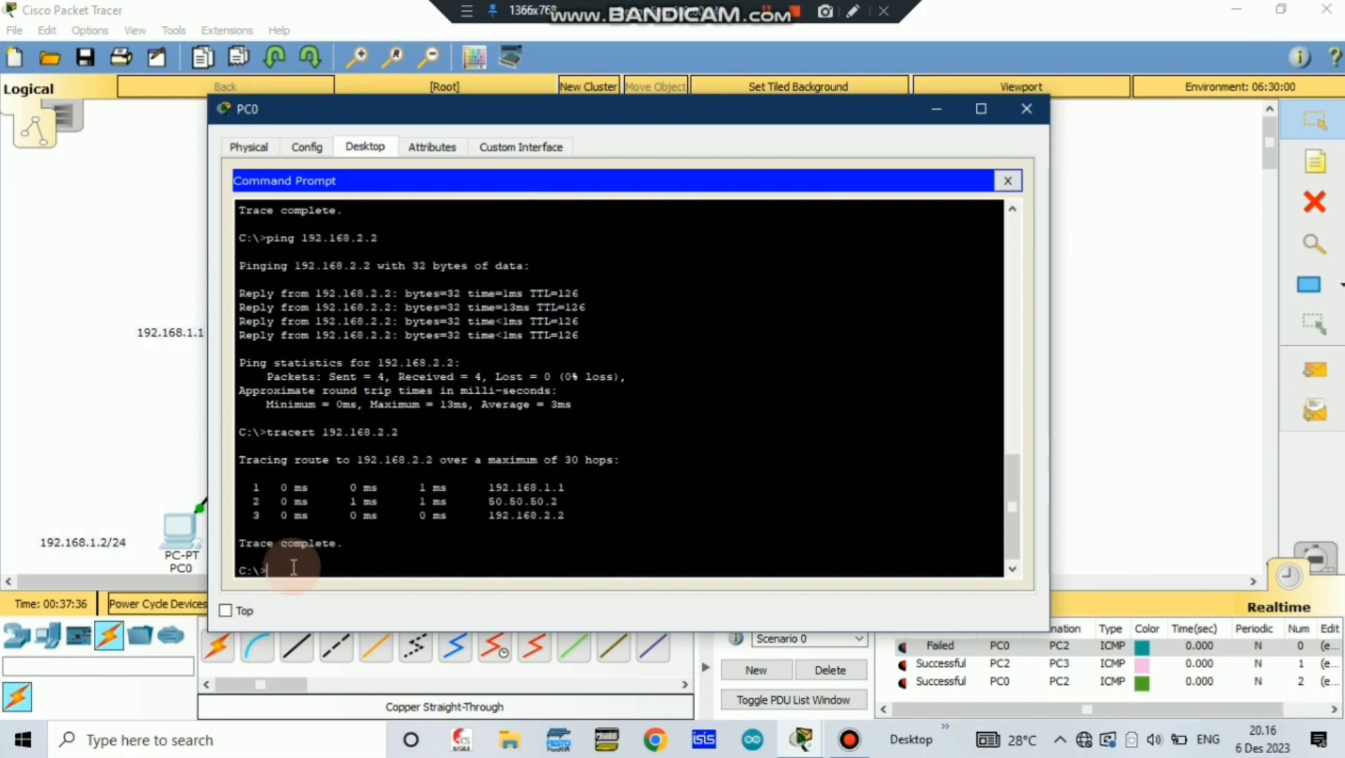
click(1116, 421)
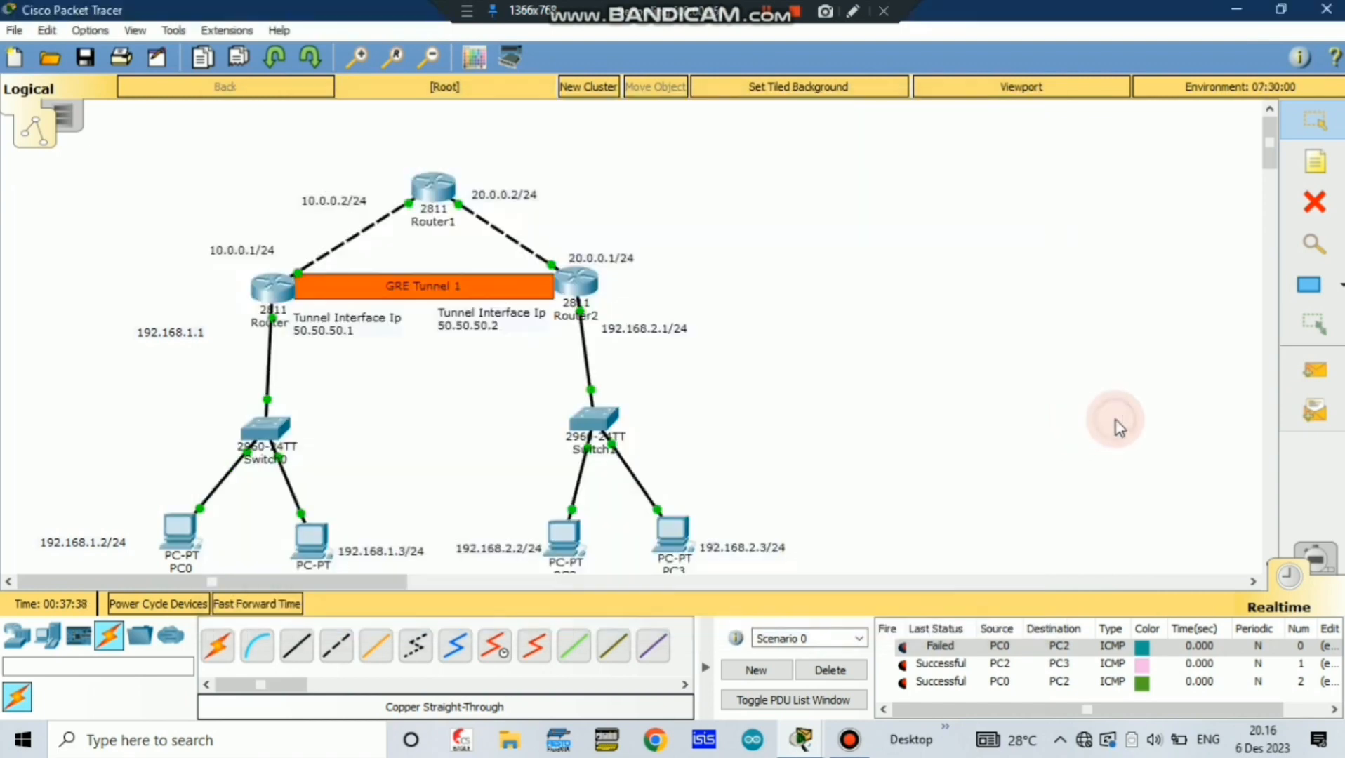
Ping PC3 at 192.168.2.3 twice from PC1's command prompt.
click(313, 535)
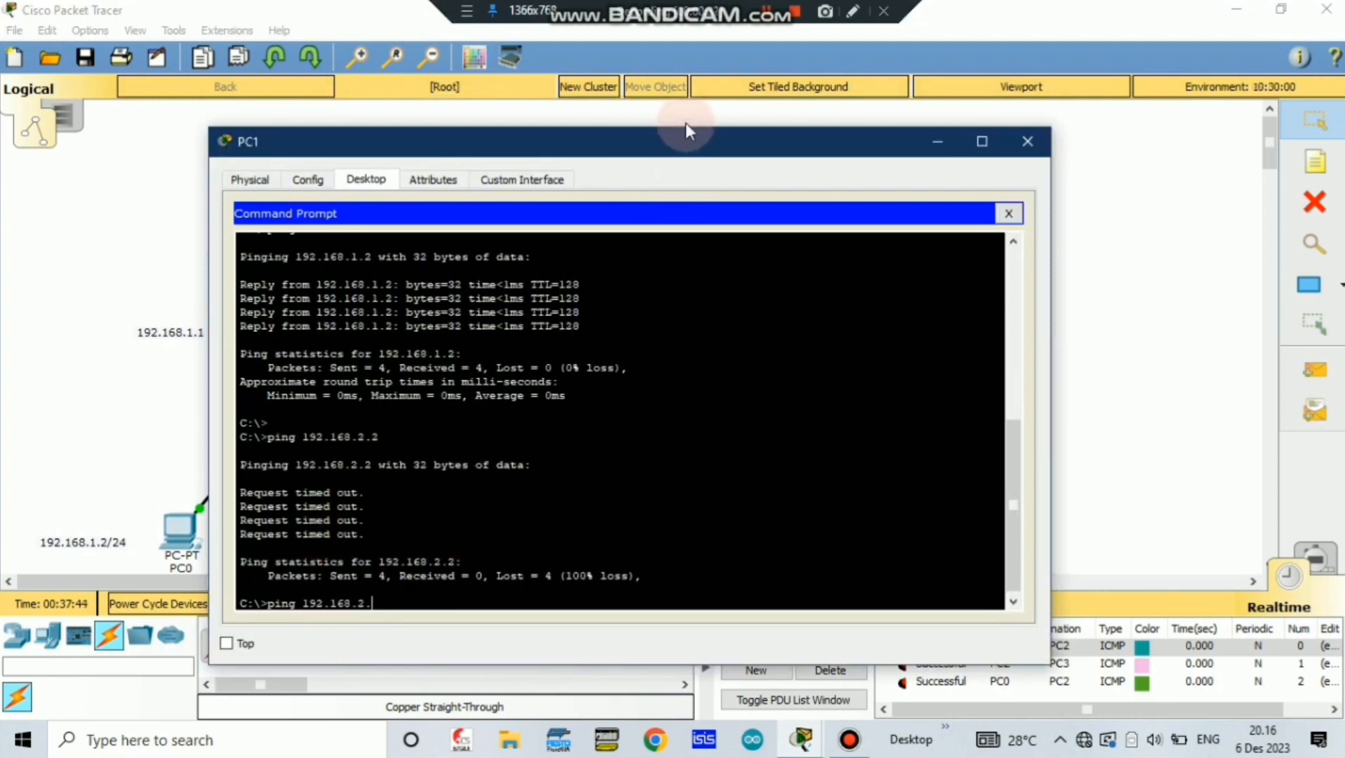
drag(665, 131, 640, 70)
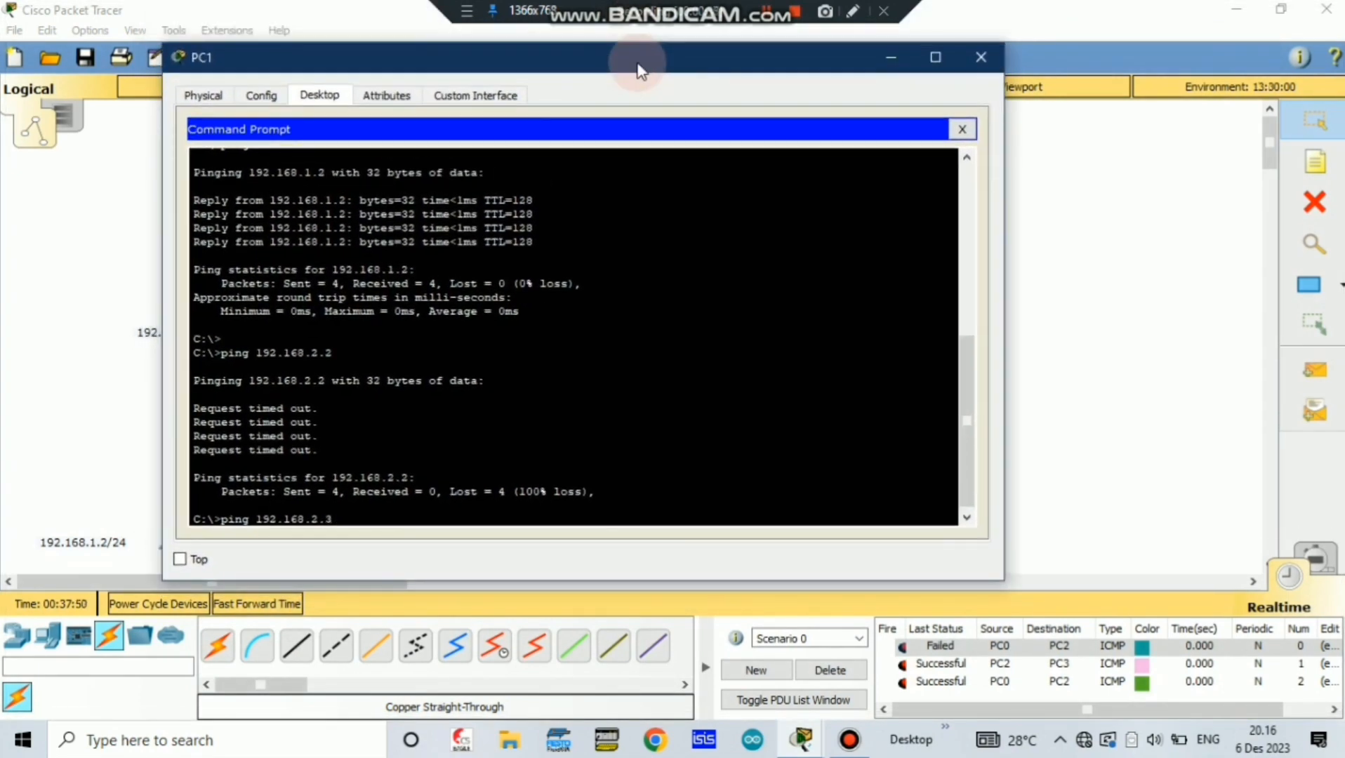
key(Return)
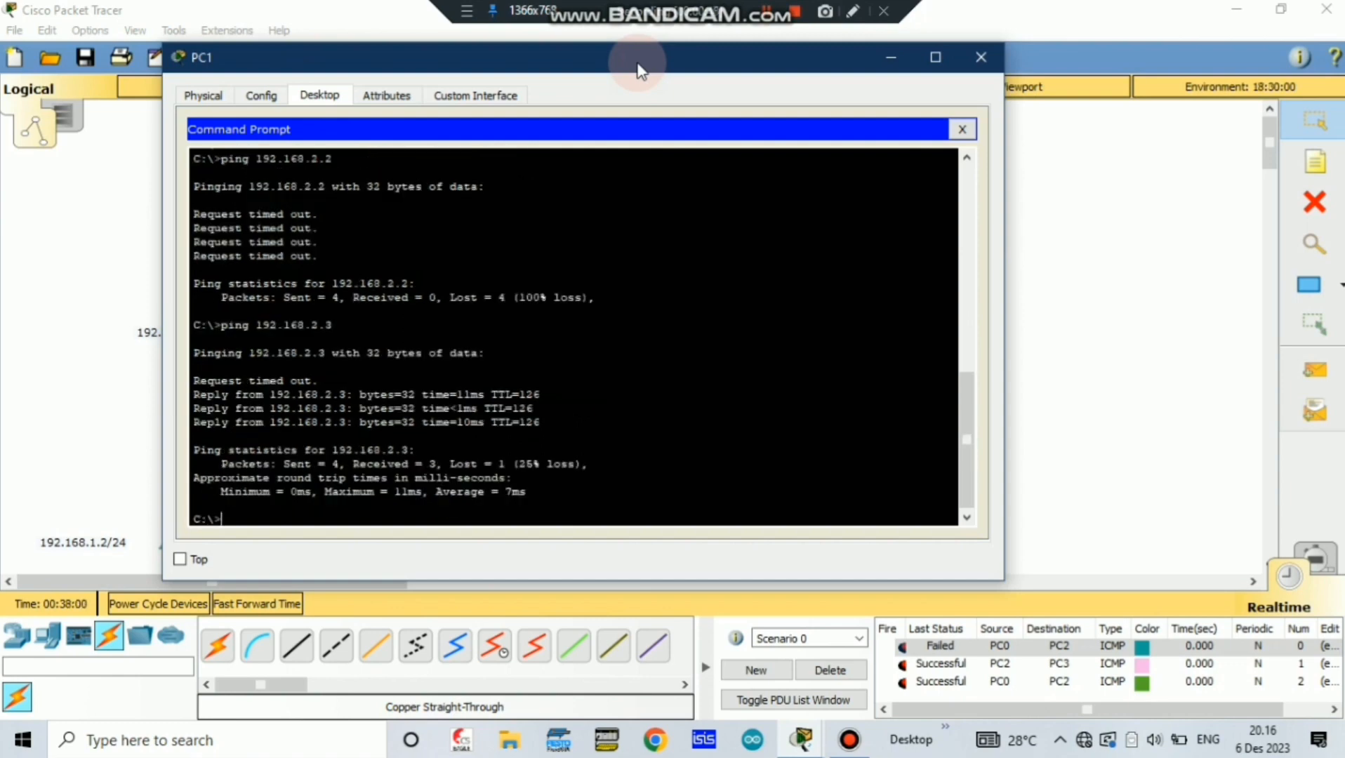
key(Up)
key(Return)
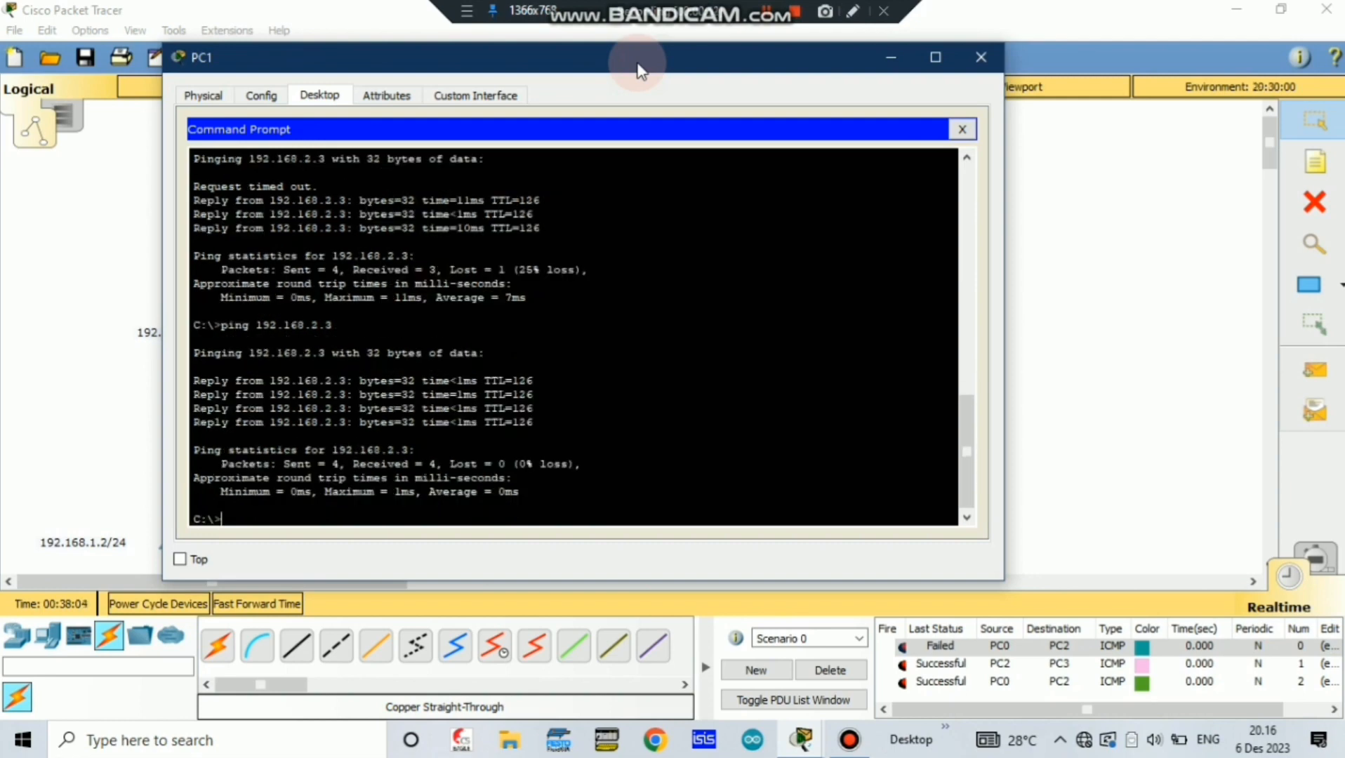
Trace the route from PC1 to PC2 with tracert 192.168.2.2 and return to the network topology.
text(tracert 192.168.2.2)
key(Return)
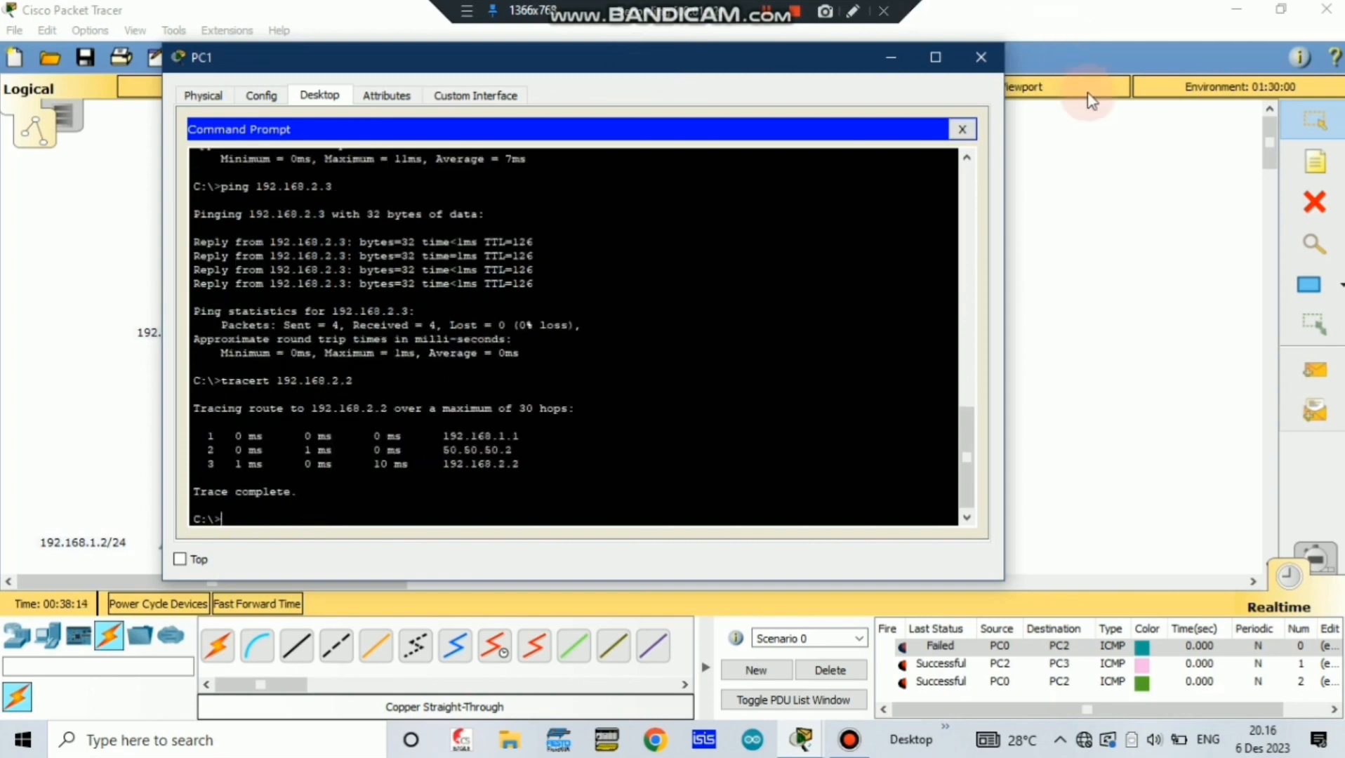
click(1070, 214)
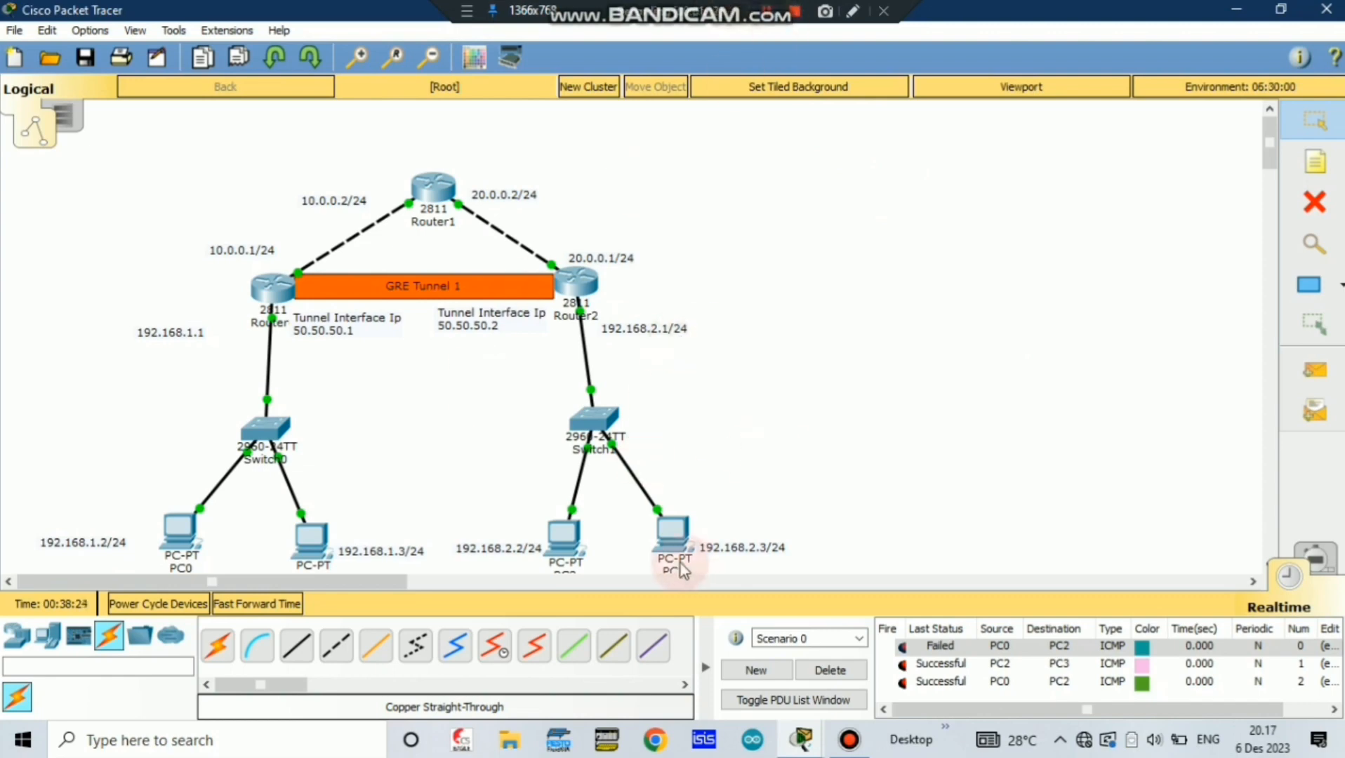
Leave PC3's IP configuration and ping PC0 at 192.168.1.2 from PC3's command prompt.
click(656, 535)
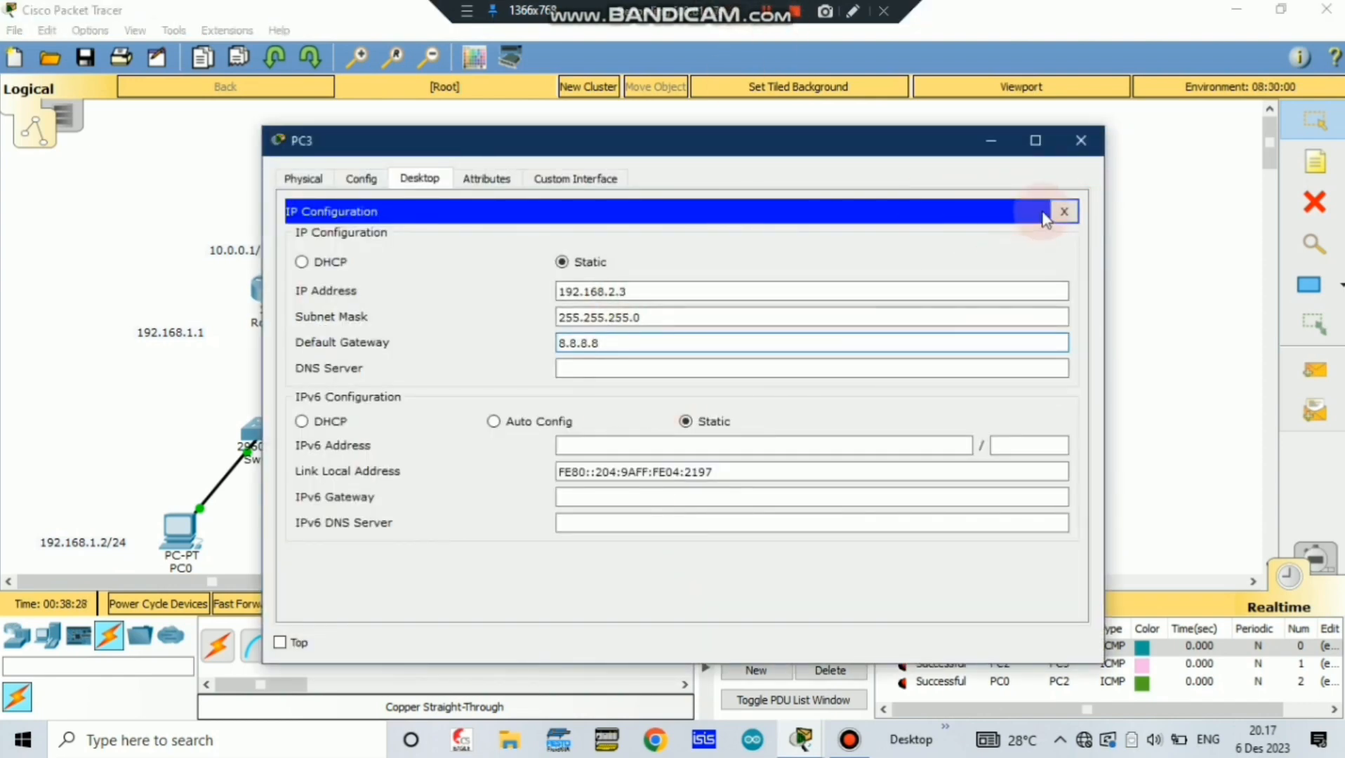
click(1062, 211)
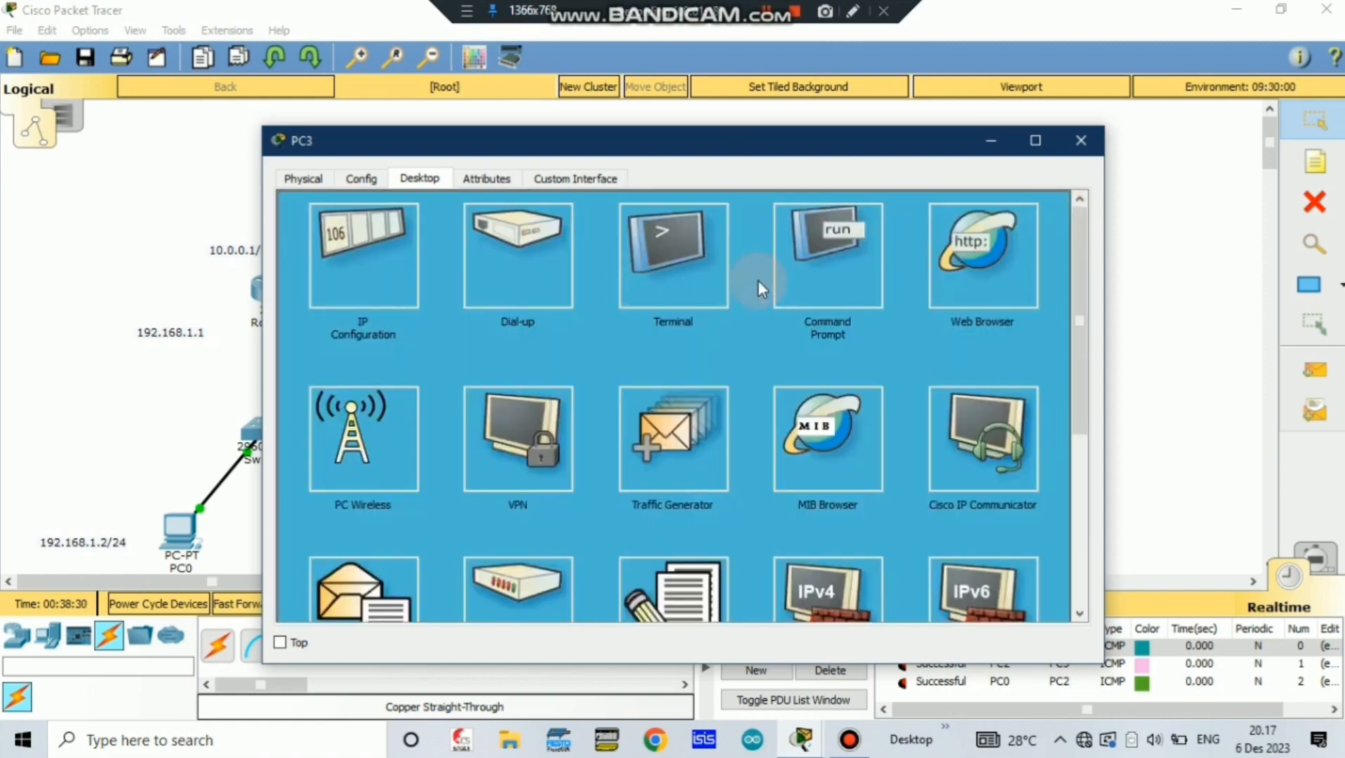
click(854, 268)
text(p)
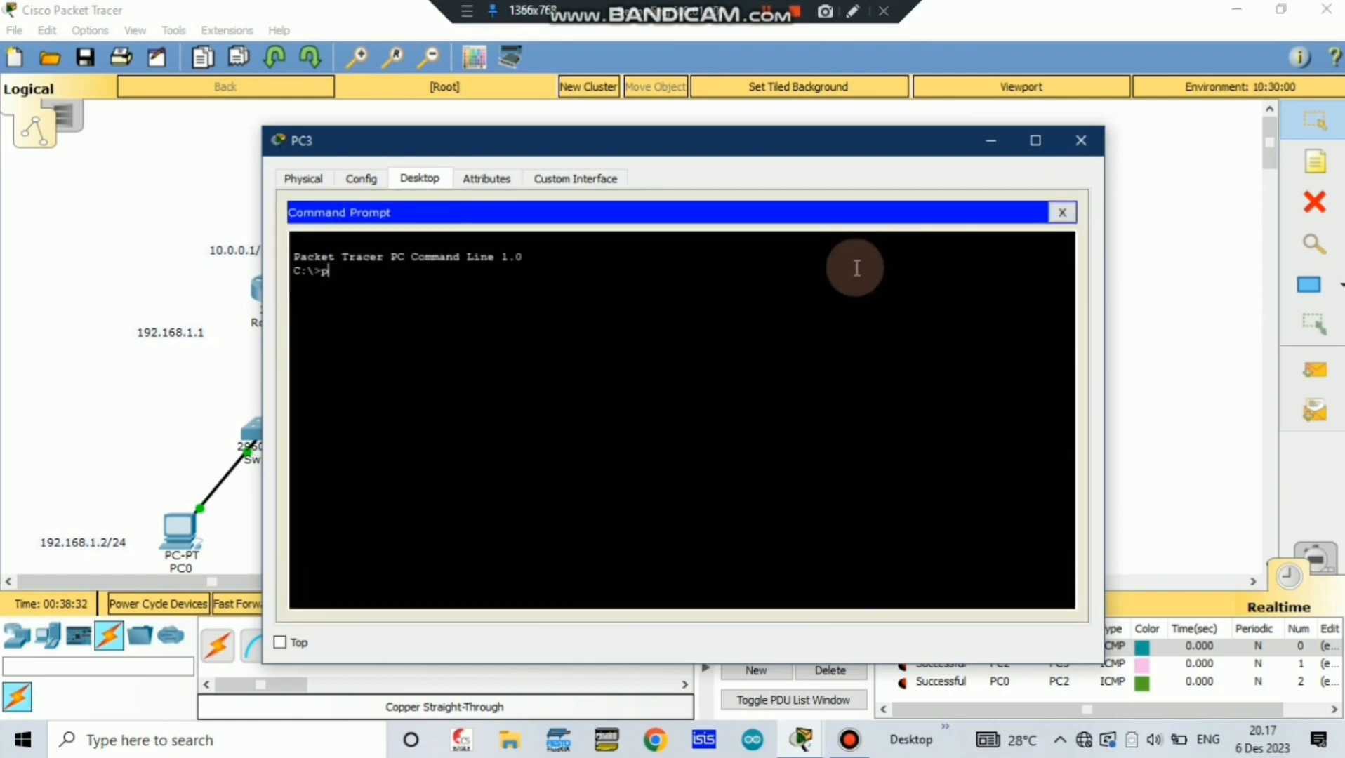
text(ing 192)
text(.16)
text(8.2.1)
key(BackSpace)
key(BackSpace)
text(1.2)
key(Return)
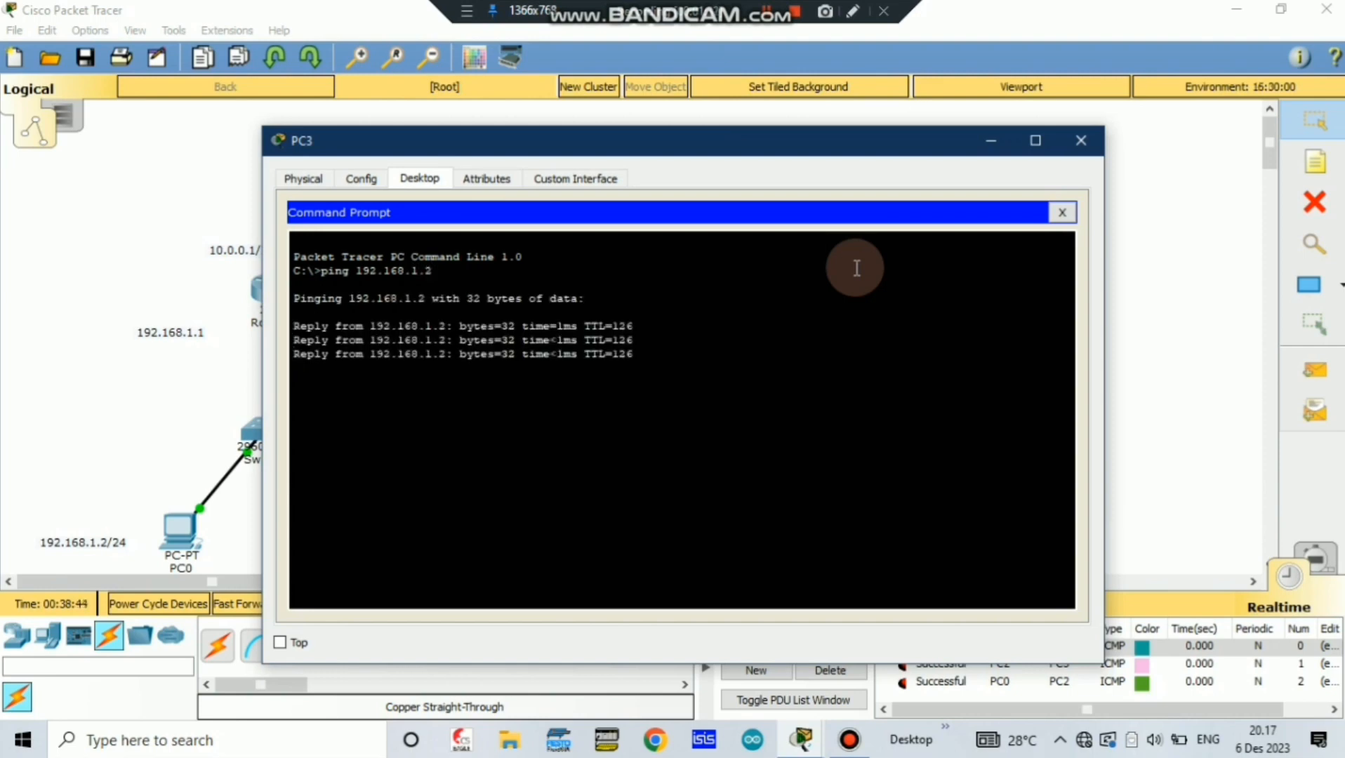
Trace the route from PC3 to PC0 with tracert 192.168.1.2 and return to the network topology.
key(Up)
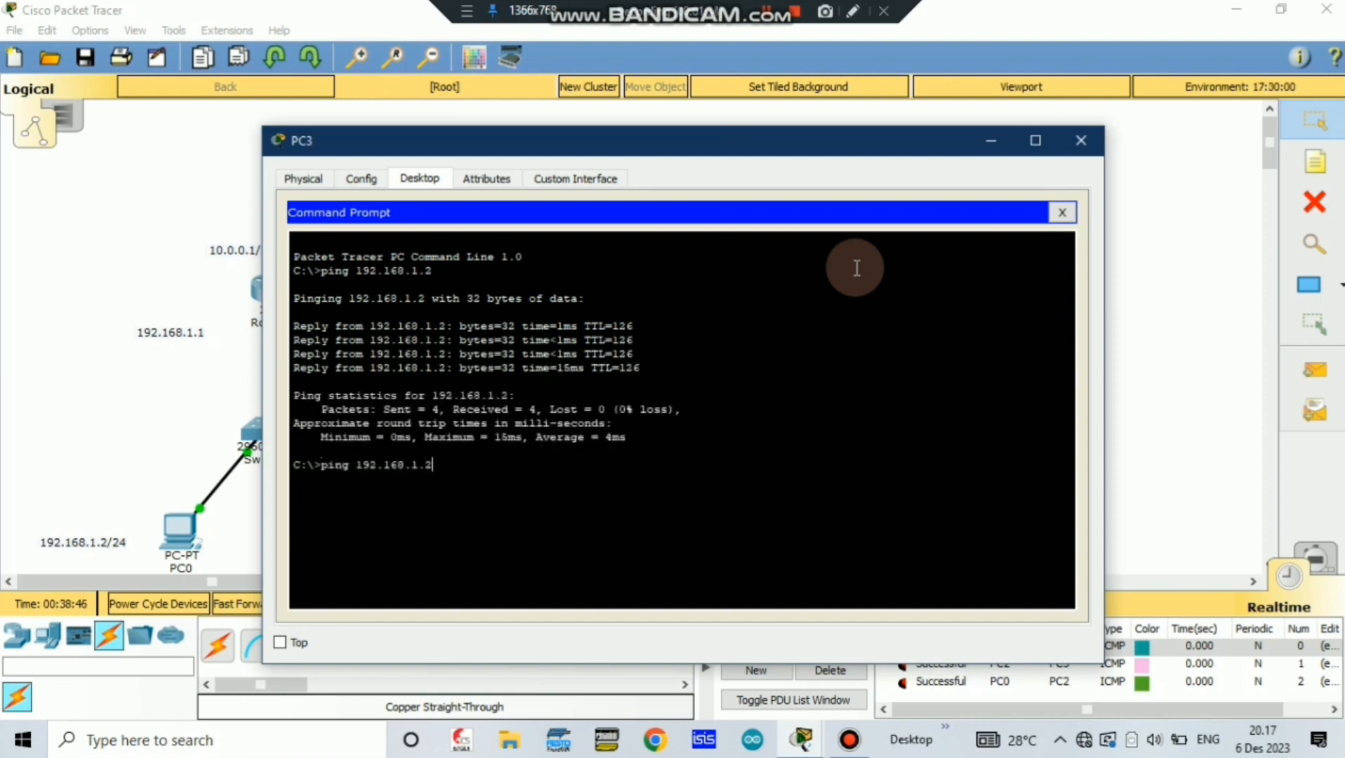
key(BackSpace)
key(BackSpace)
key(BackSpace)
key(BackSpace)
key(BackSpace)
key(BackSpace)
key(BackSpace)
key(BackSpace)
key(BackSpace)
key(BackSpace)
key(BackSpace)
key(BackSpace)
key(BackSpace)
key(BackSpace)
key(BackSpace)
key(BackSpace)
text(trav)
key(BackSpace)
text(cert)
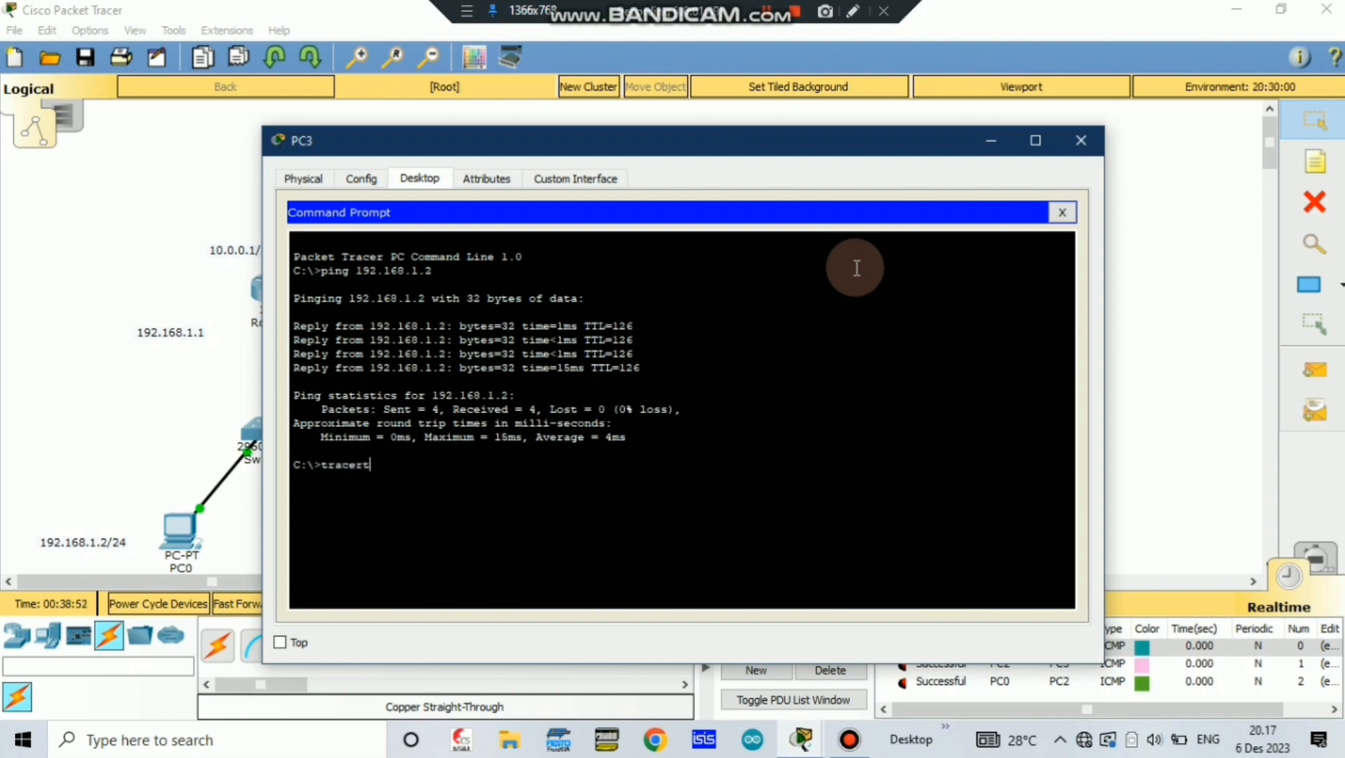
text( 192.168.1.2)
key(Return)
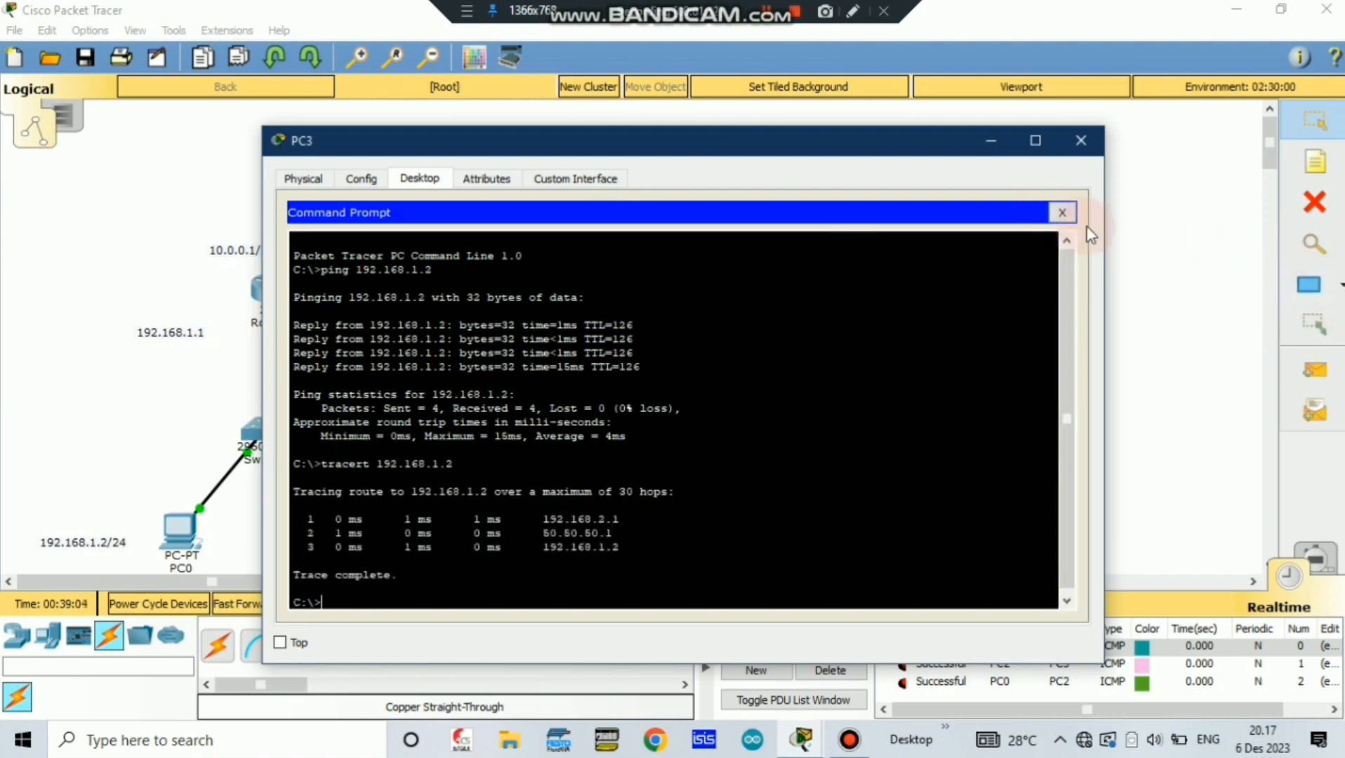
click(1127, 255)
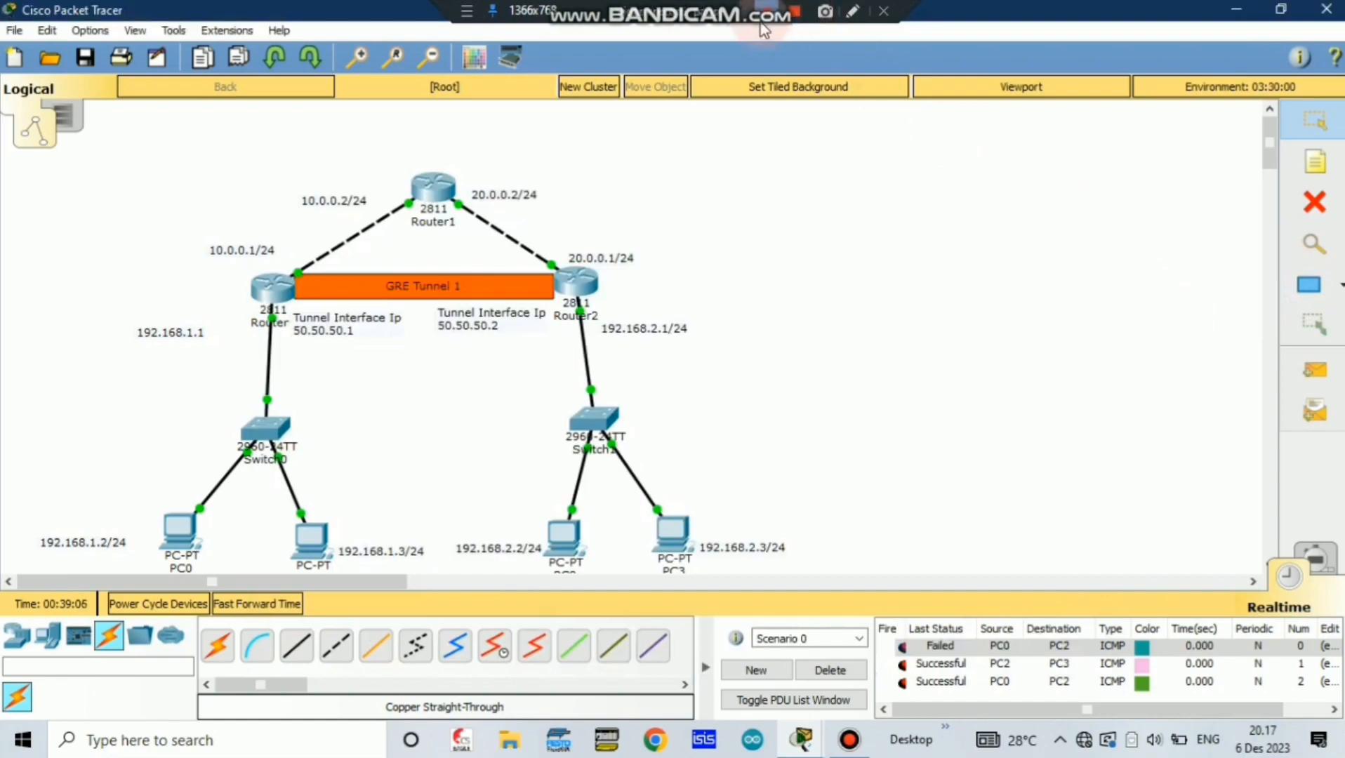